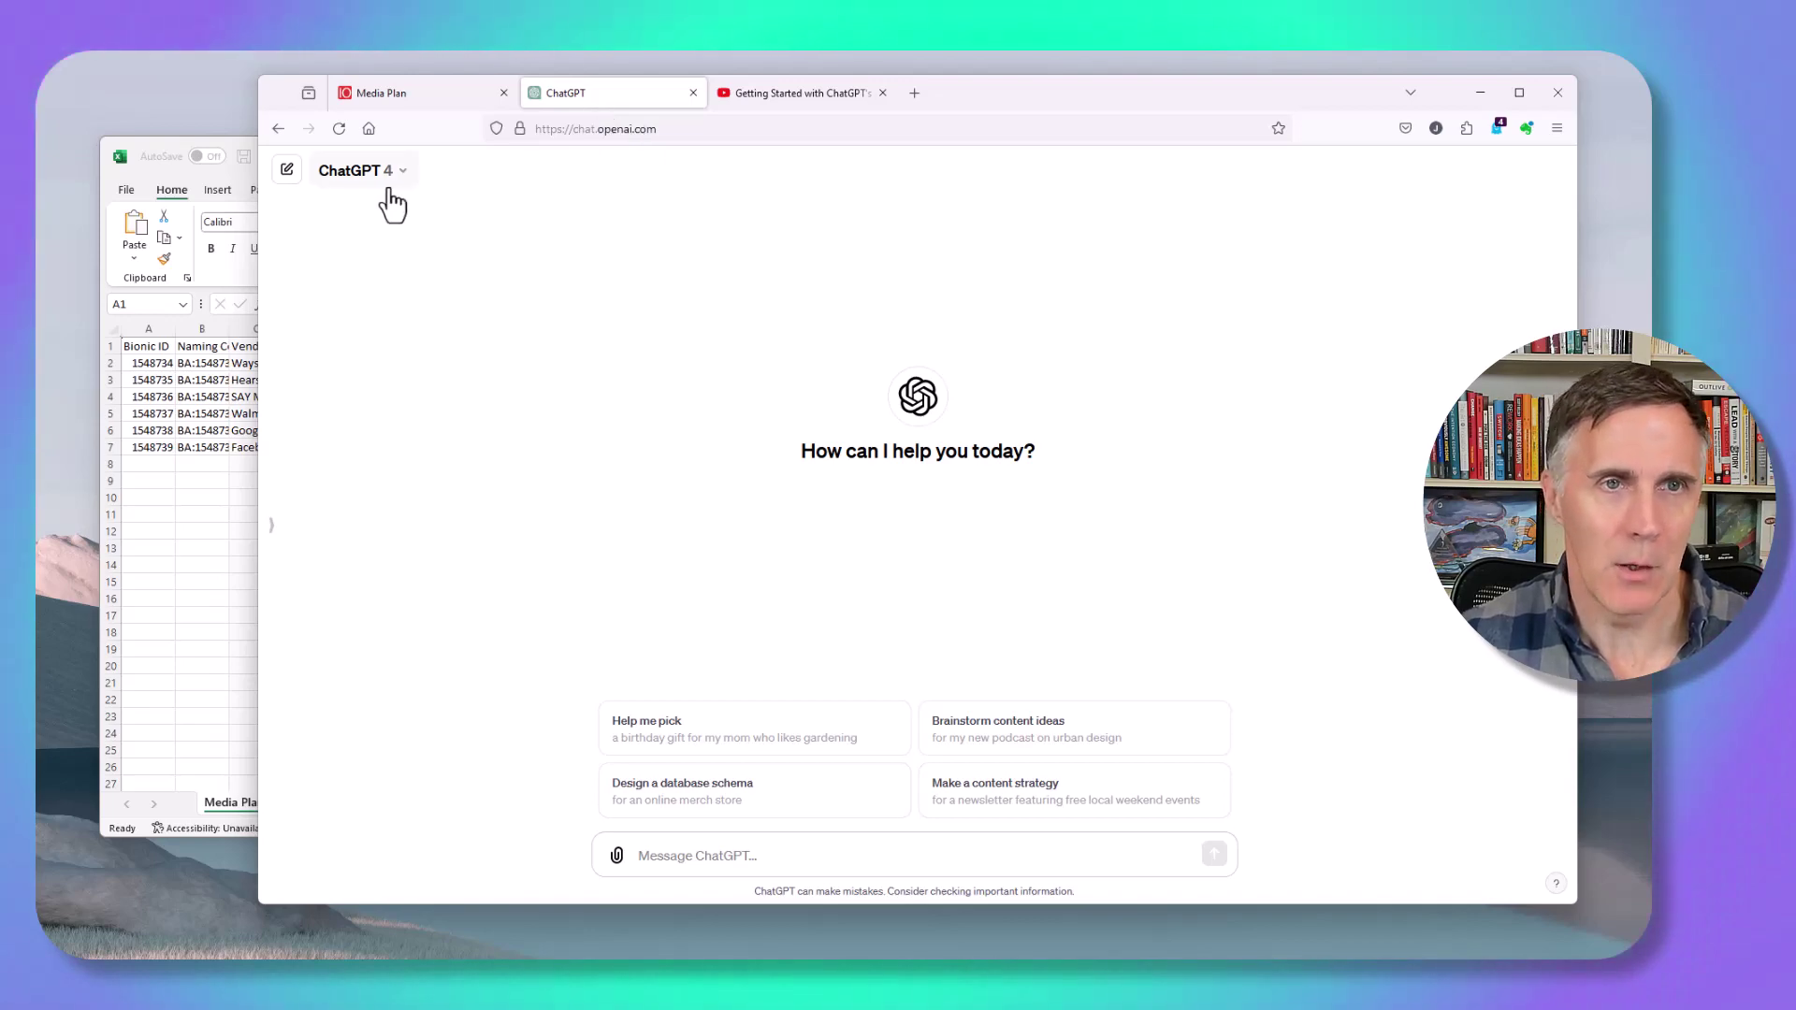
Step: Look at the YouTube video "Getting Started with ChatGPT's Advanced Data Analysis Feature" and its title, and return to ChatGPT
left_click(762, 112)
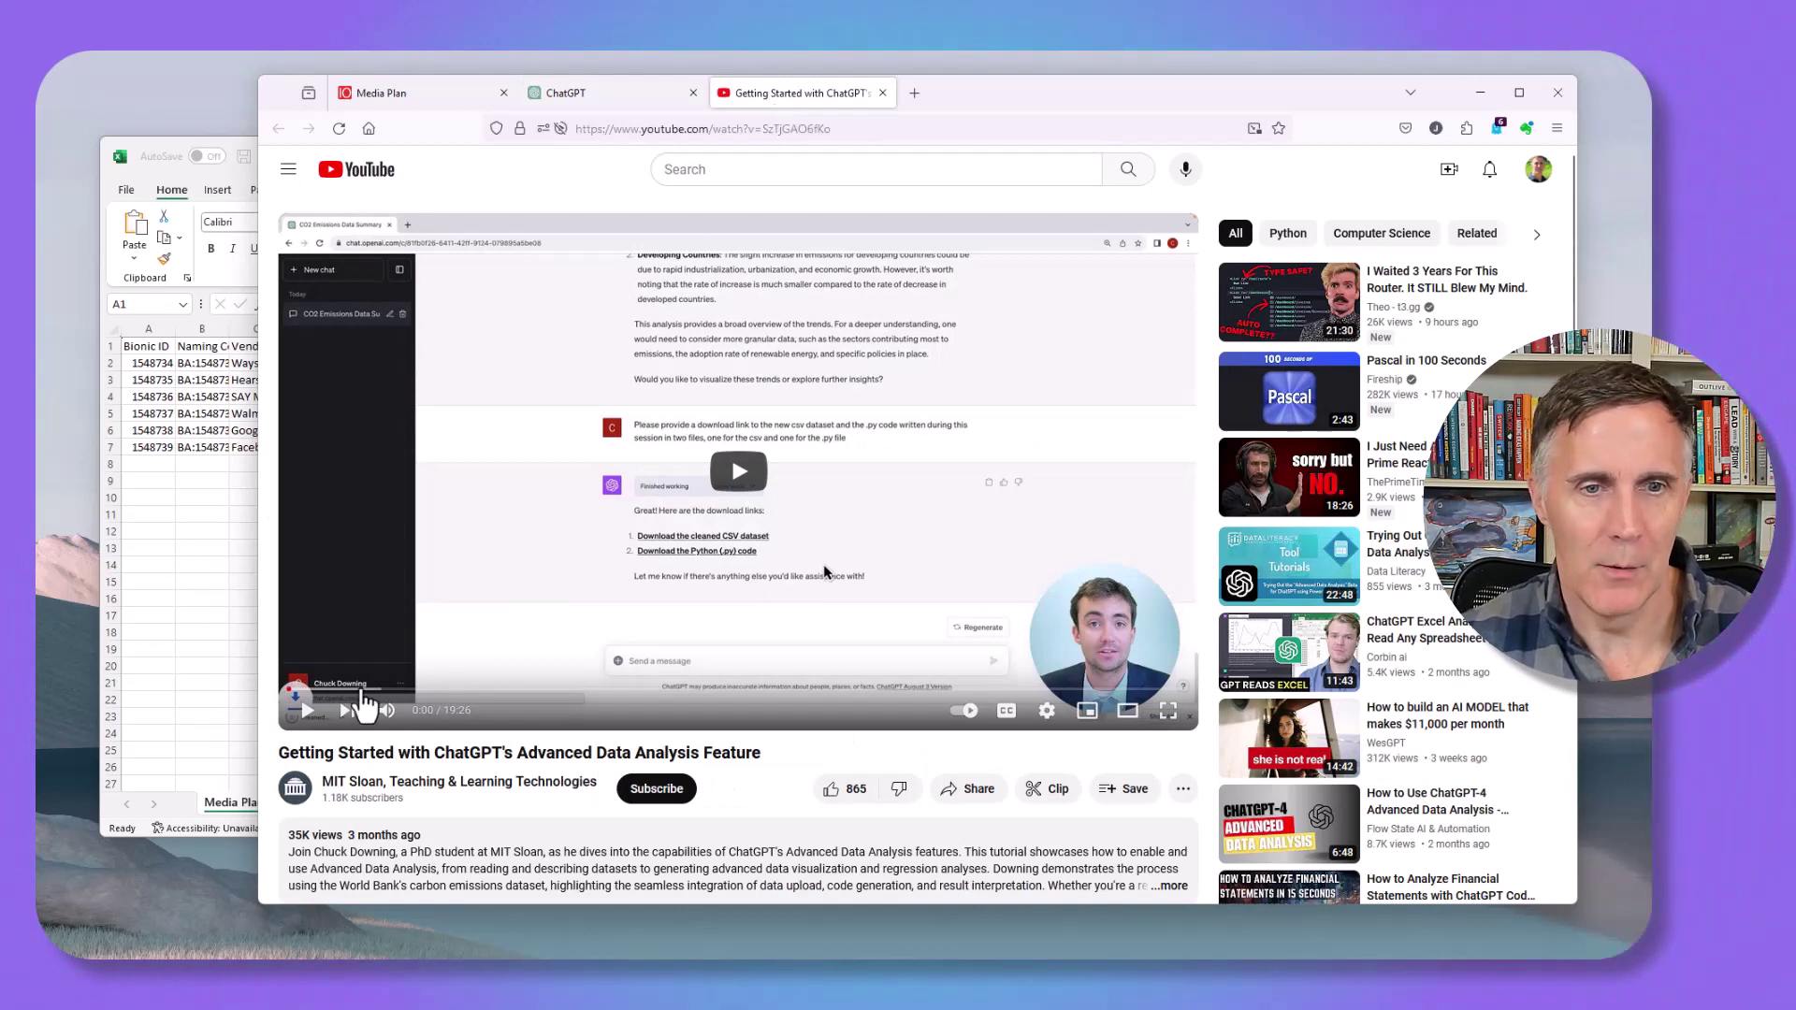
left_click_drag(312, 756, 759, 752)
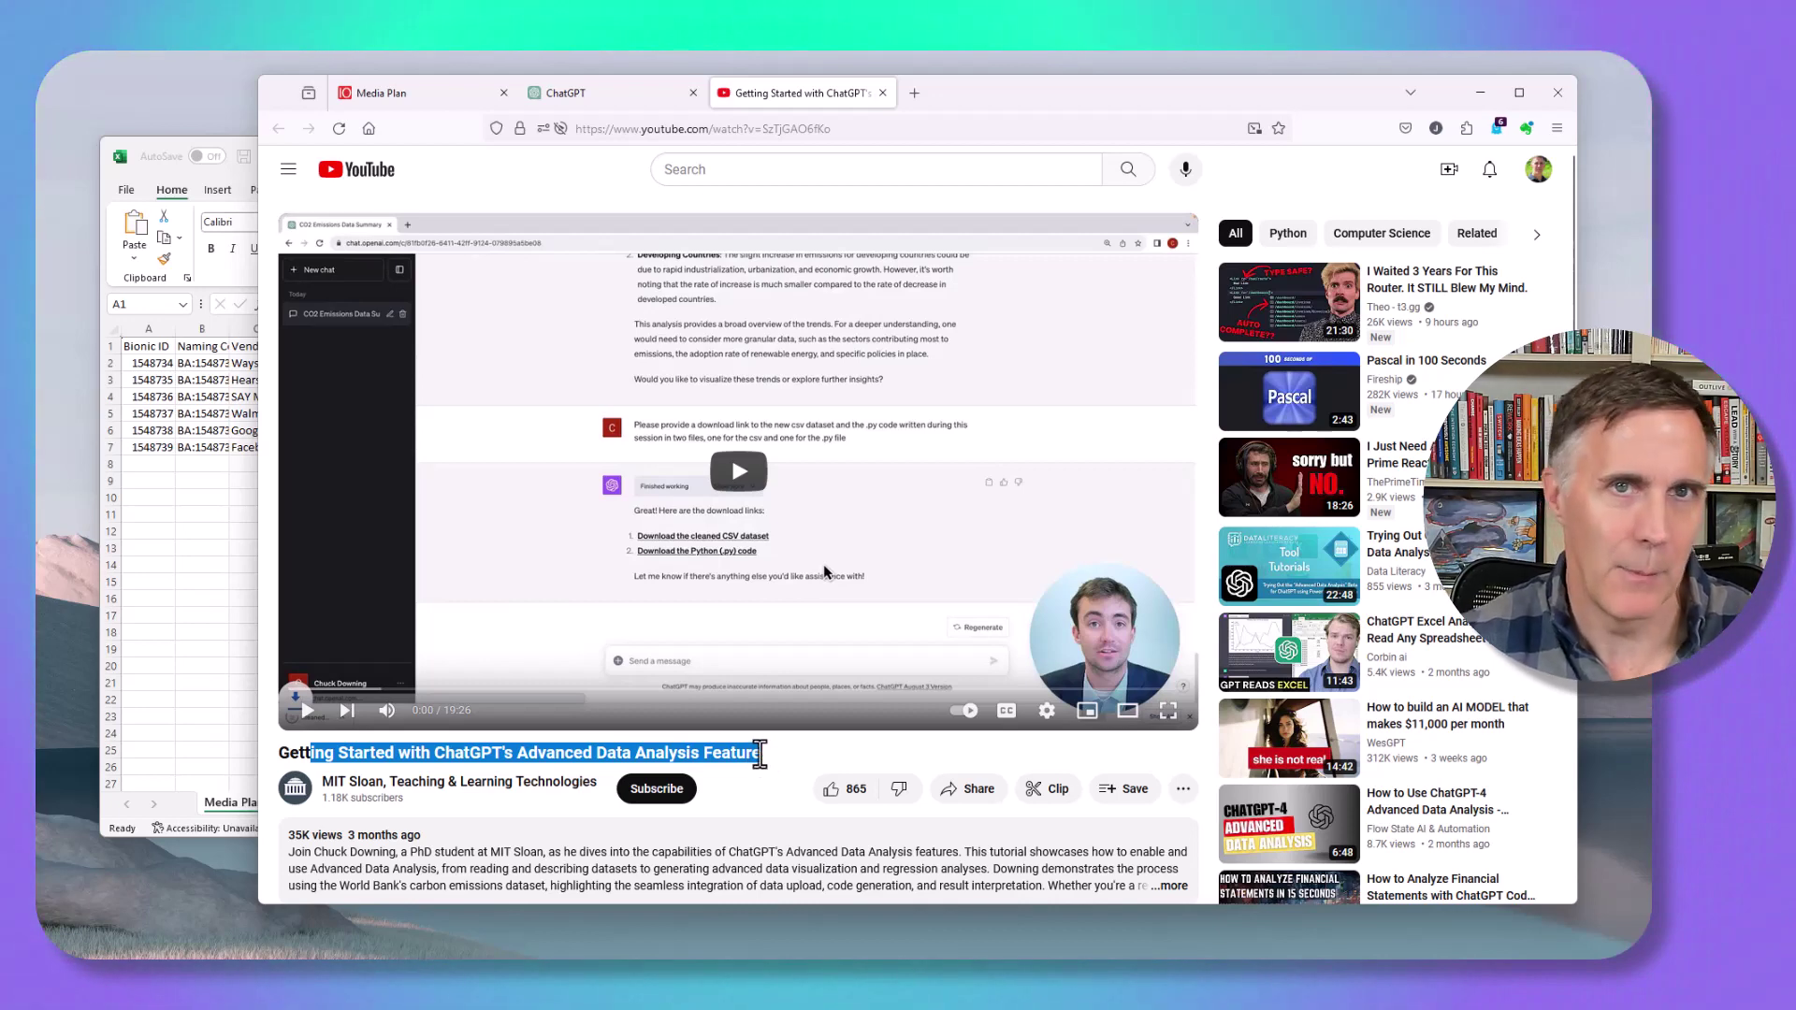
left_click(629, 105)
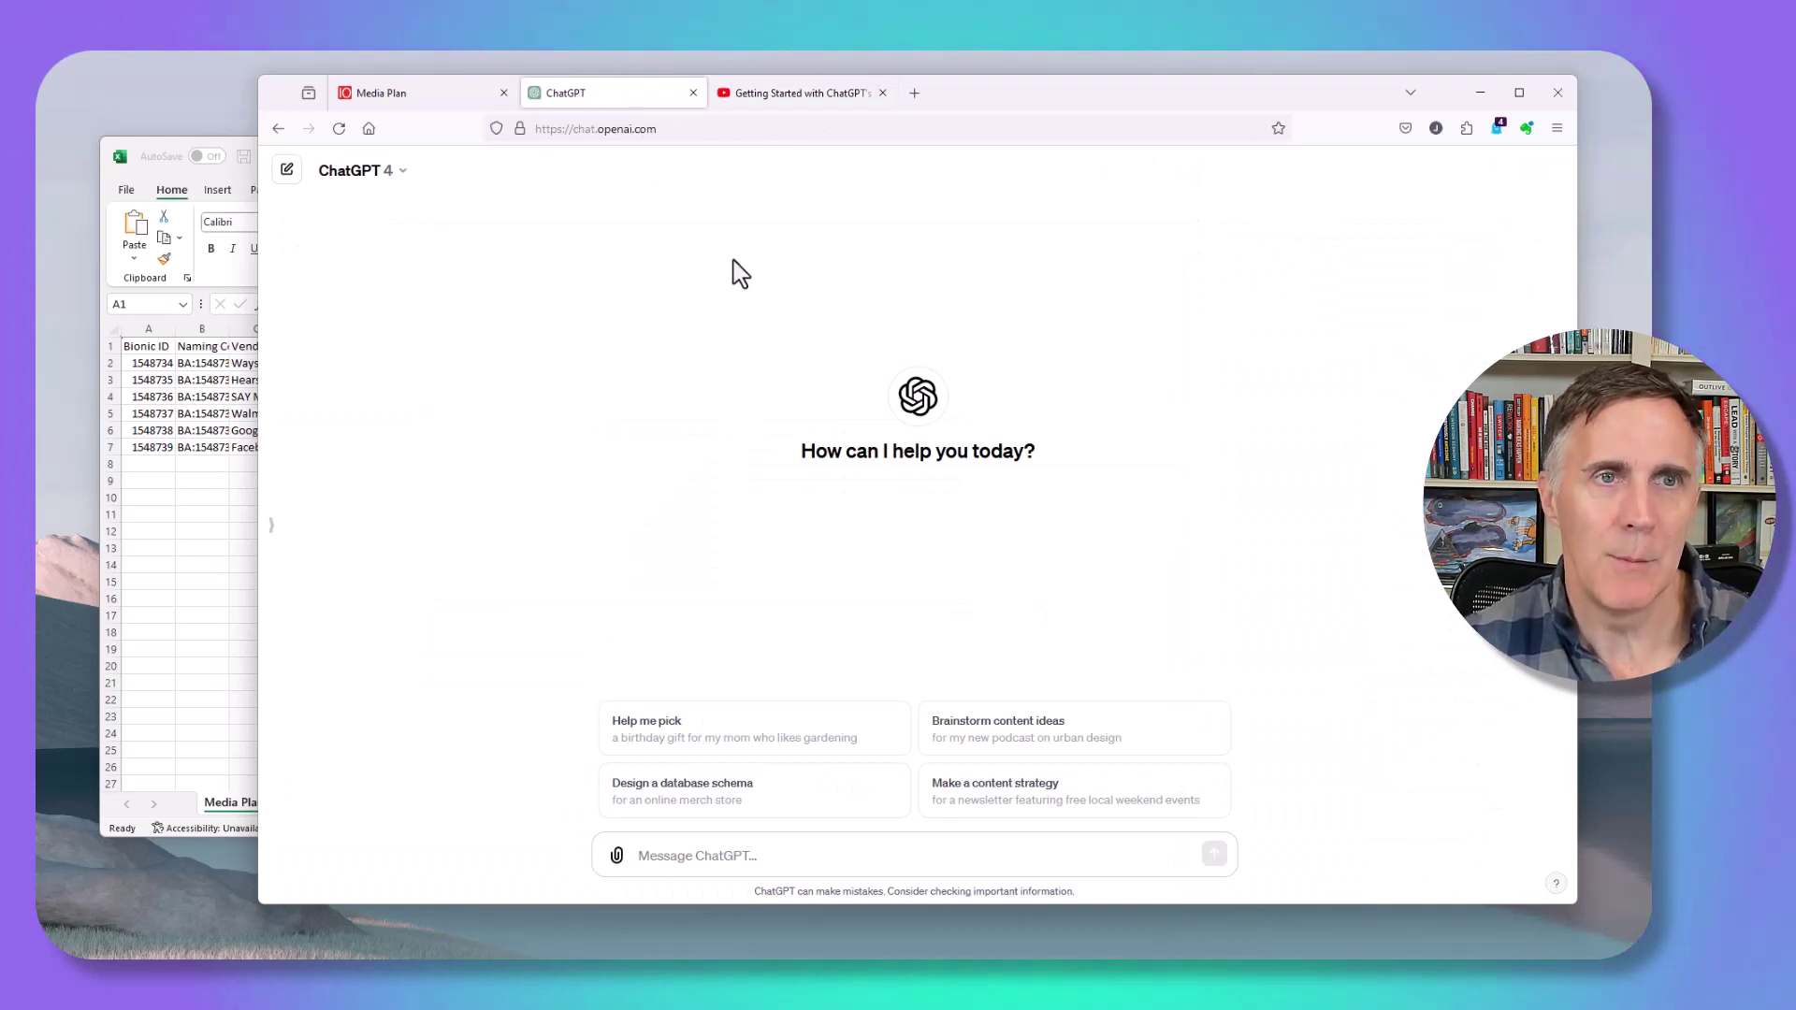
Step: Start a session with the Data Analyst GPT made by OpenAI and hide the chat history
left_click(273, 535)
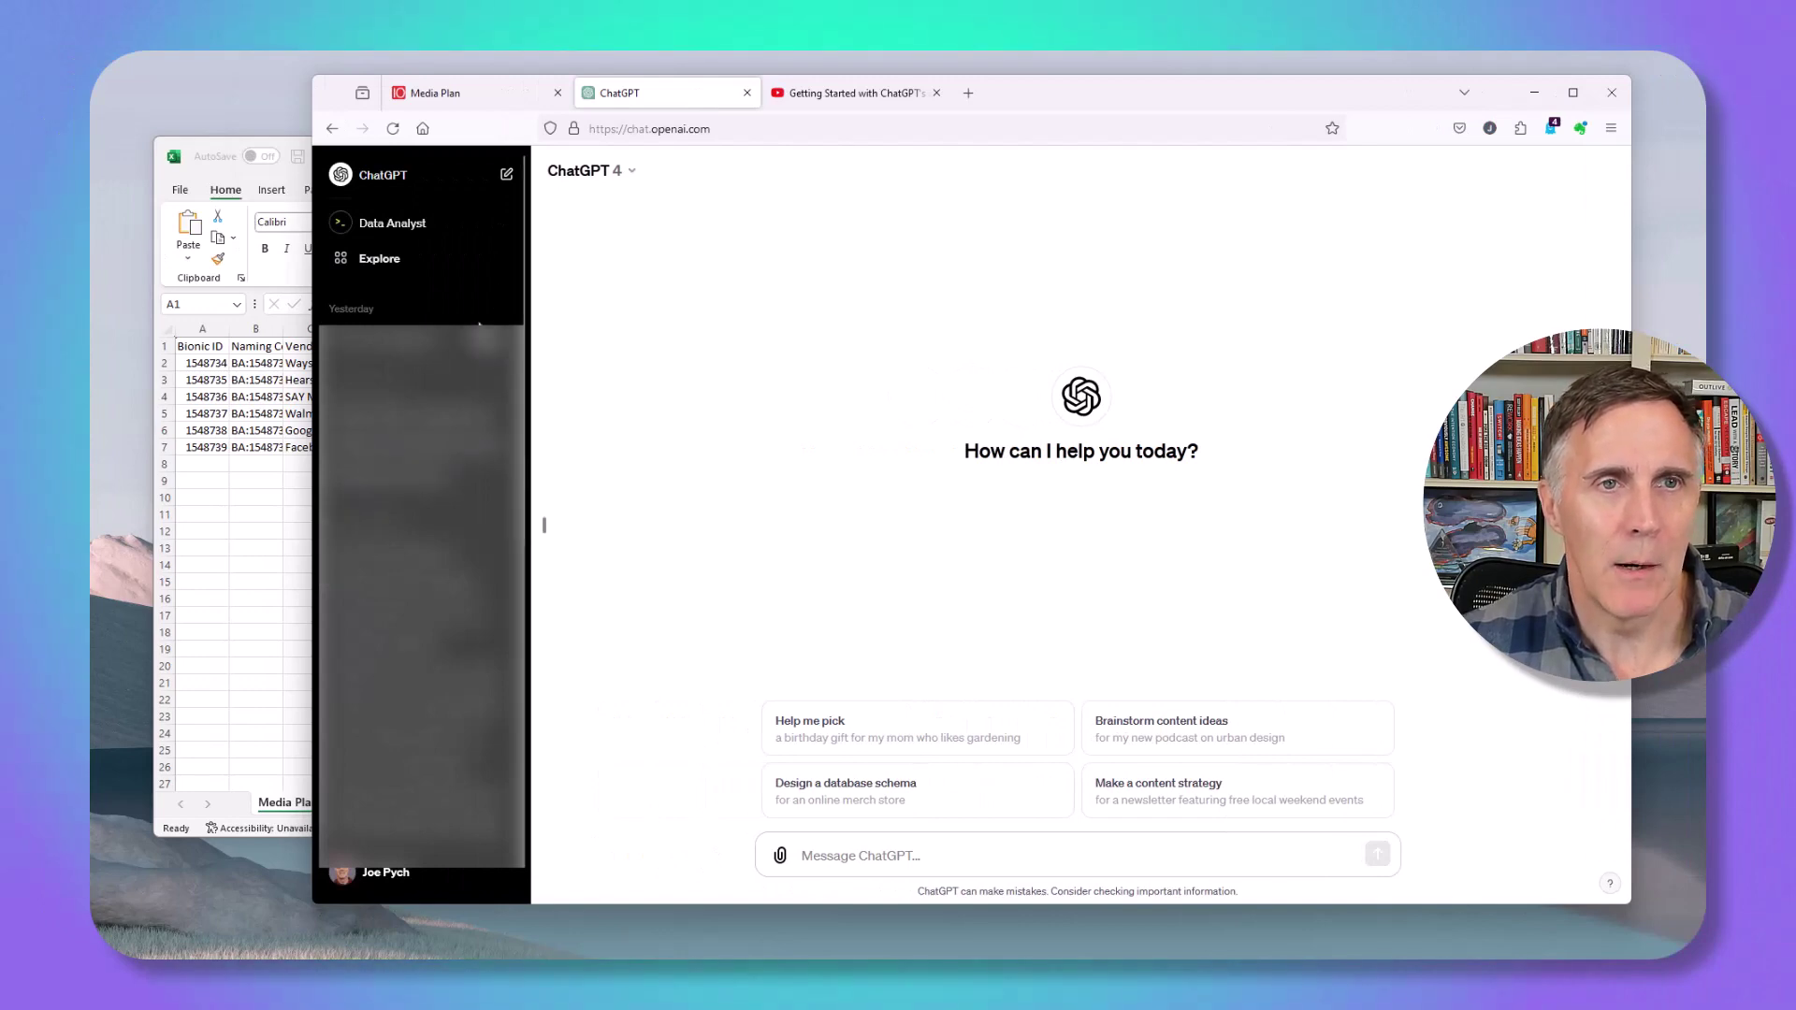
left_click(382, 264)
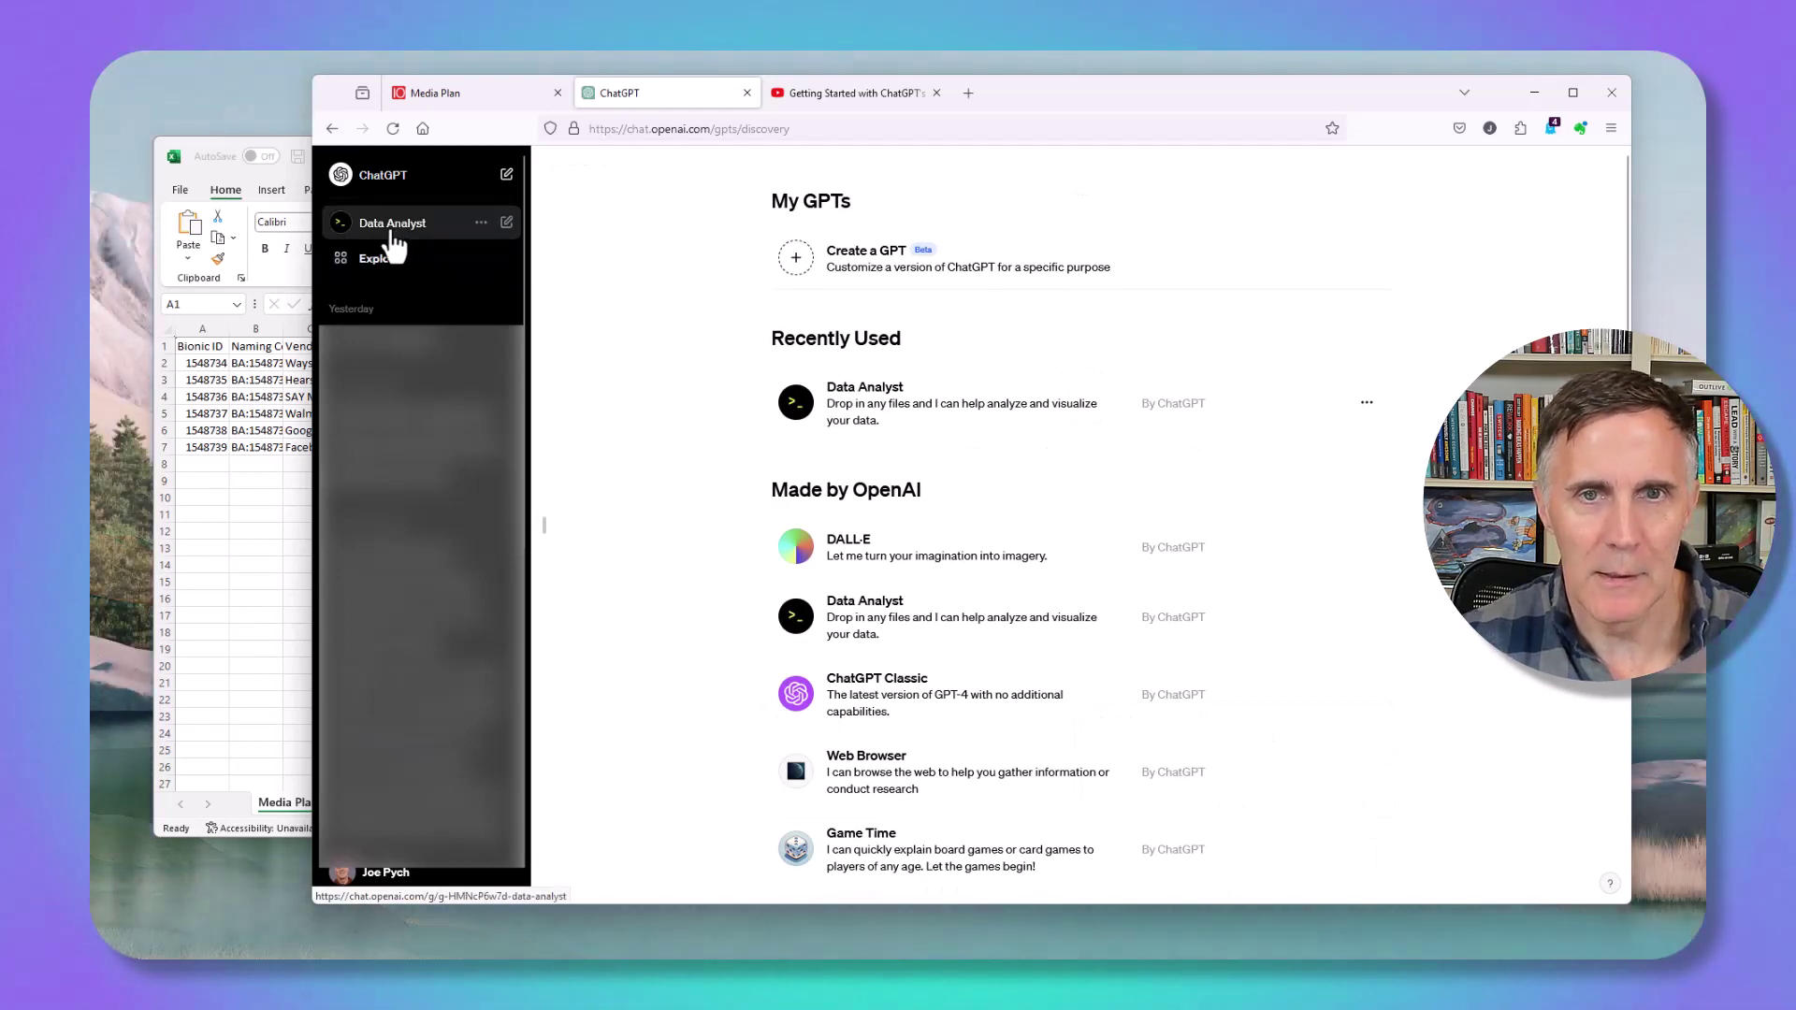
left_click(877, 628)
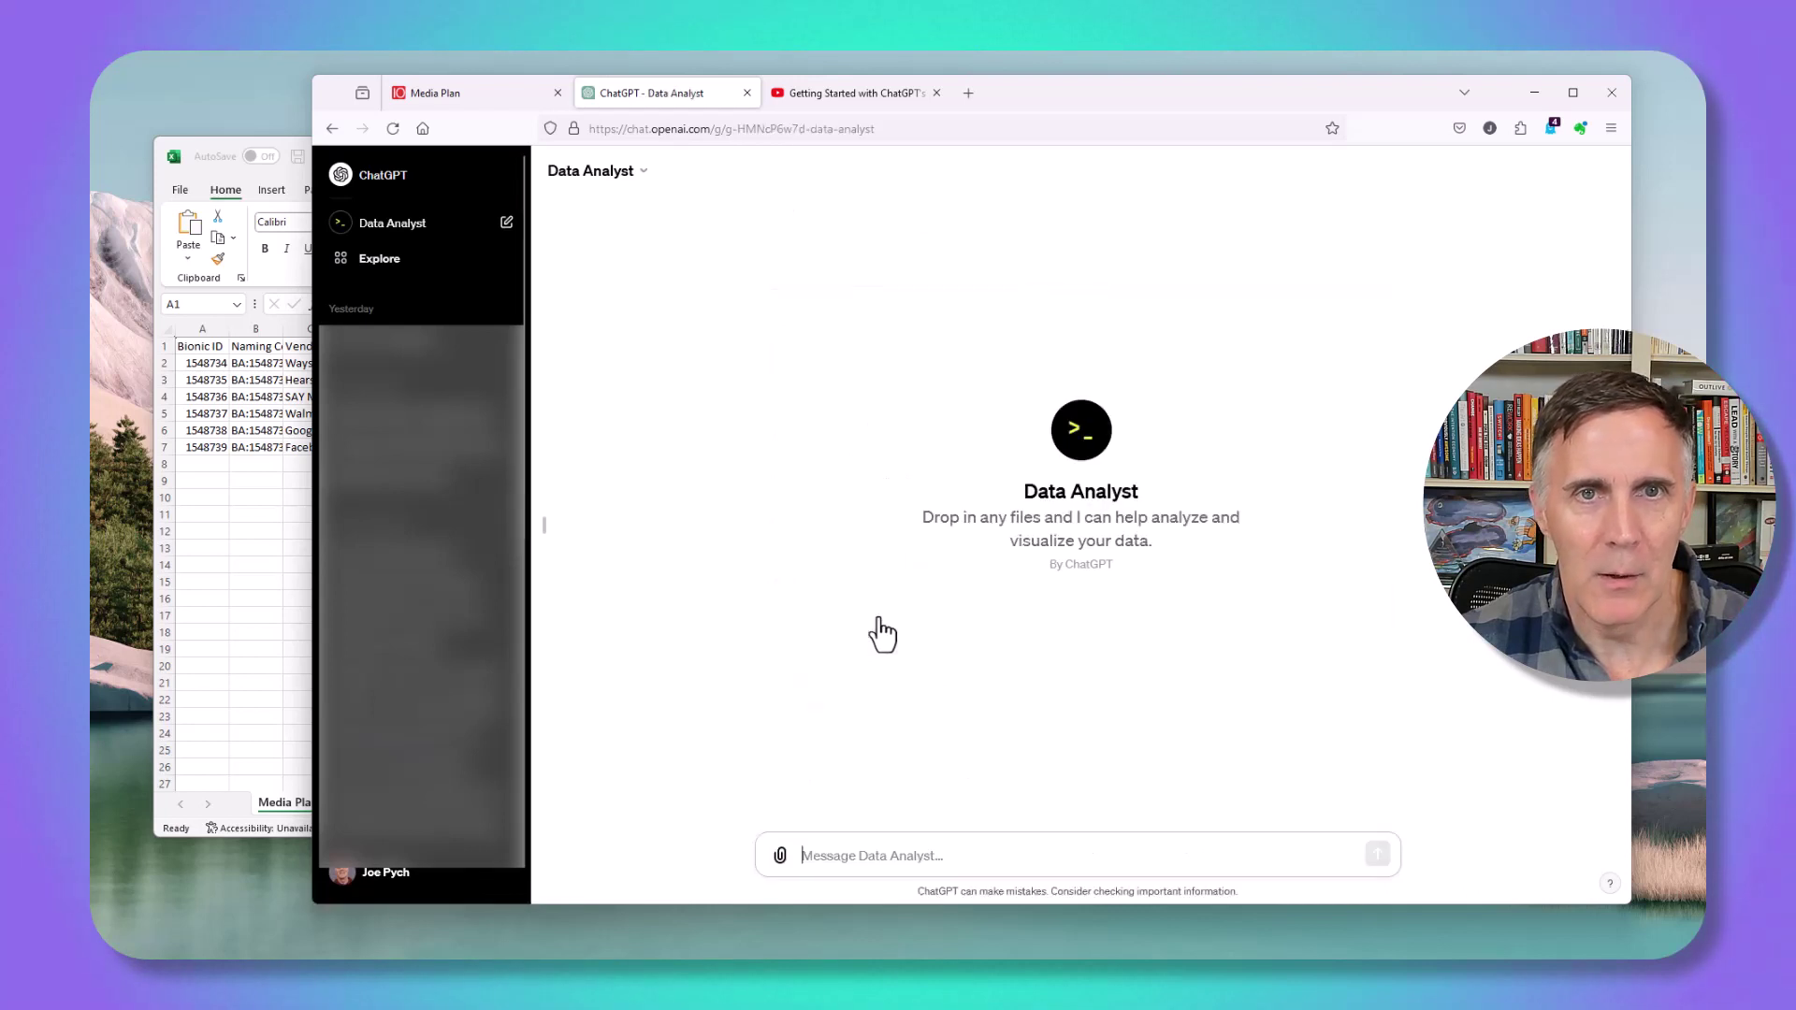
left_click(549, 520)
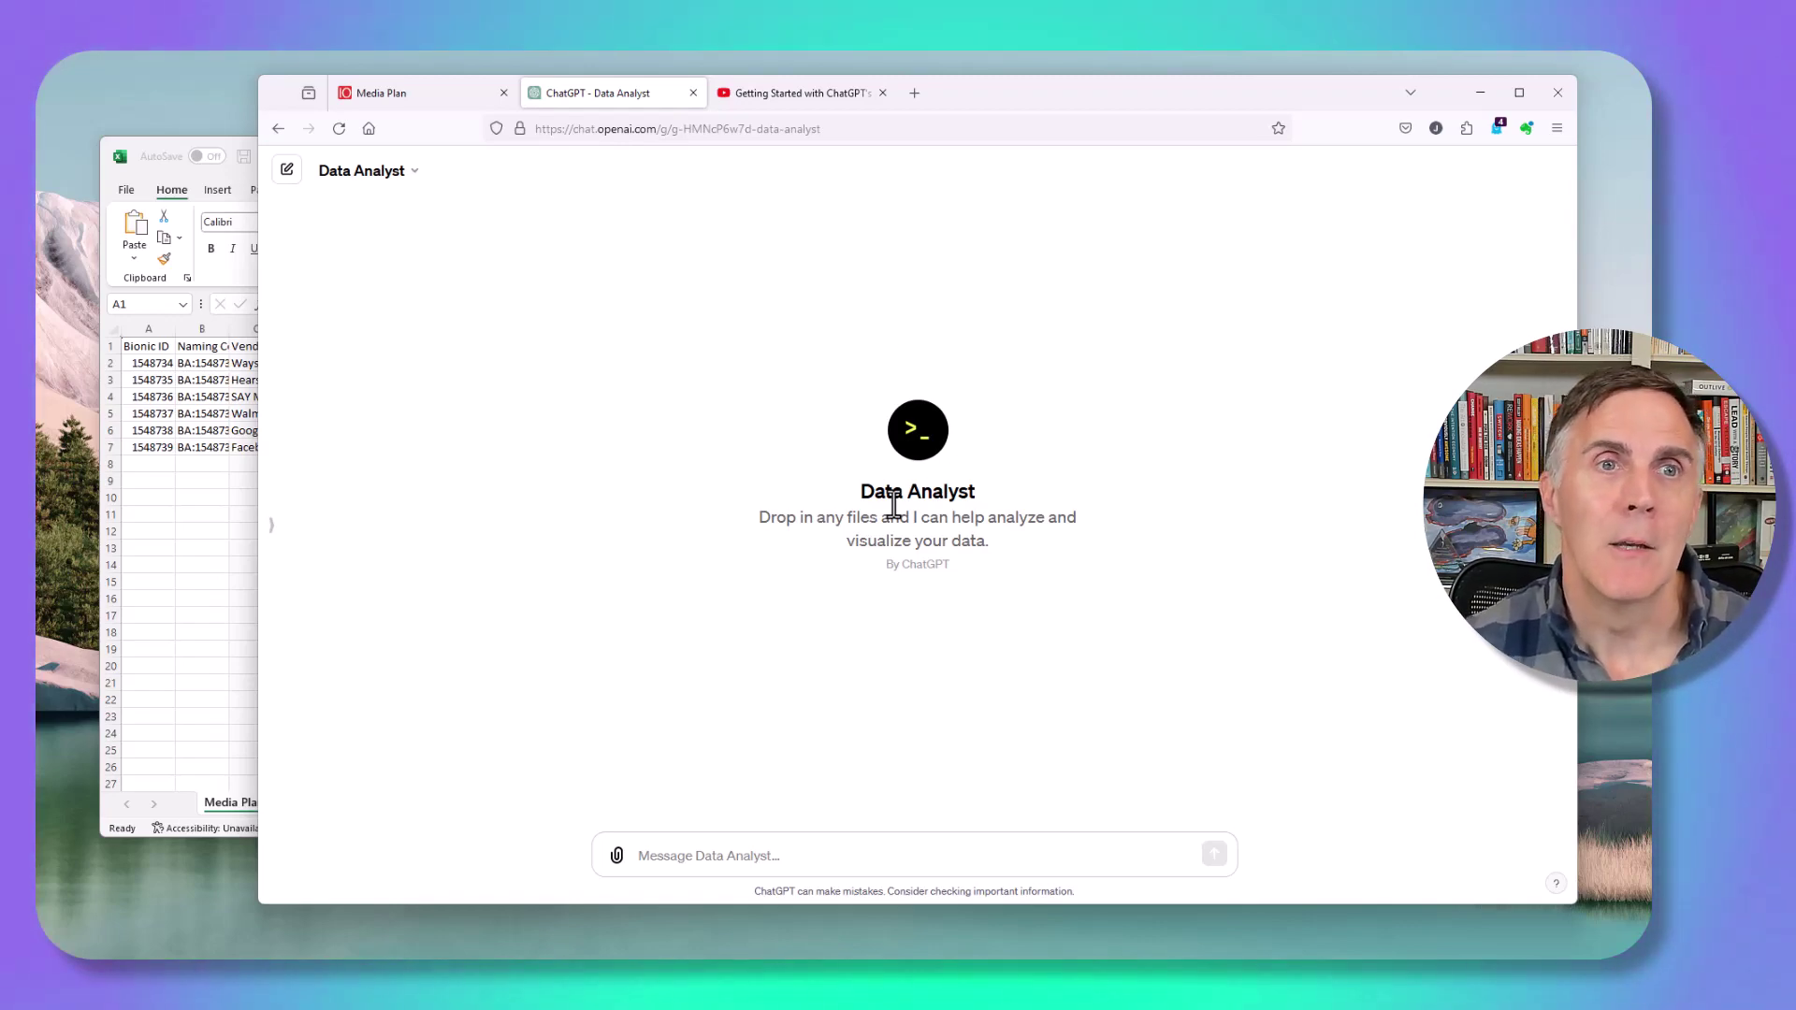
Step: Switch to the Bionic media plan and export all its lines as a Data for AI Analysis CSV file
left_click(425, 98)
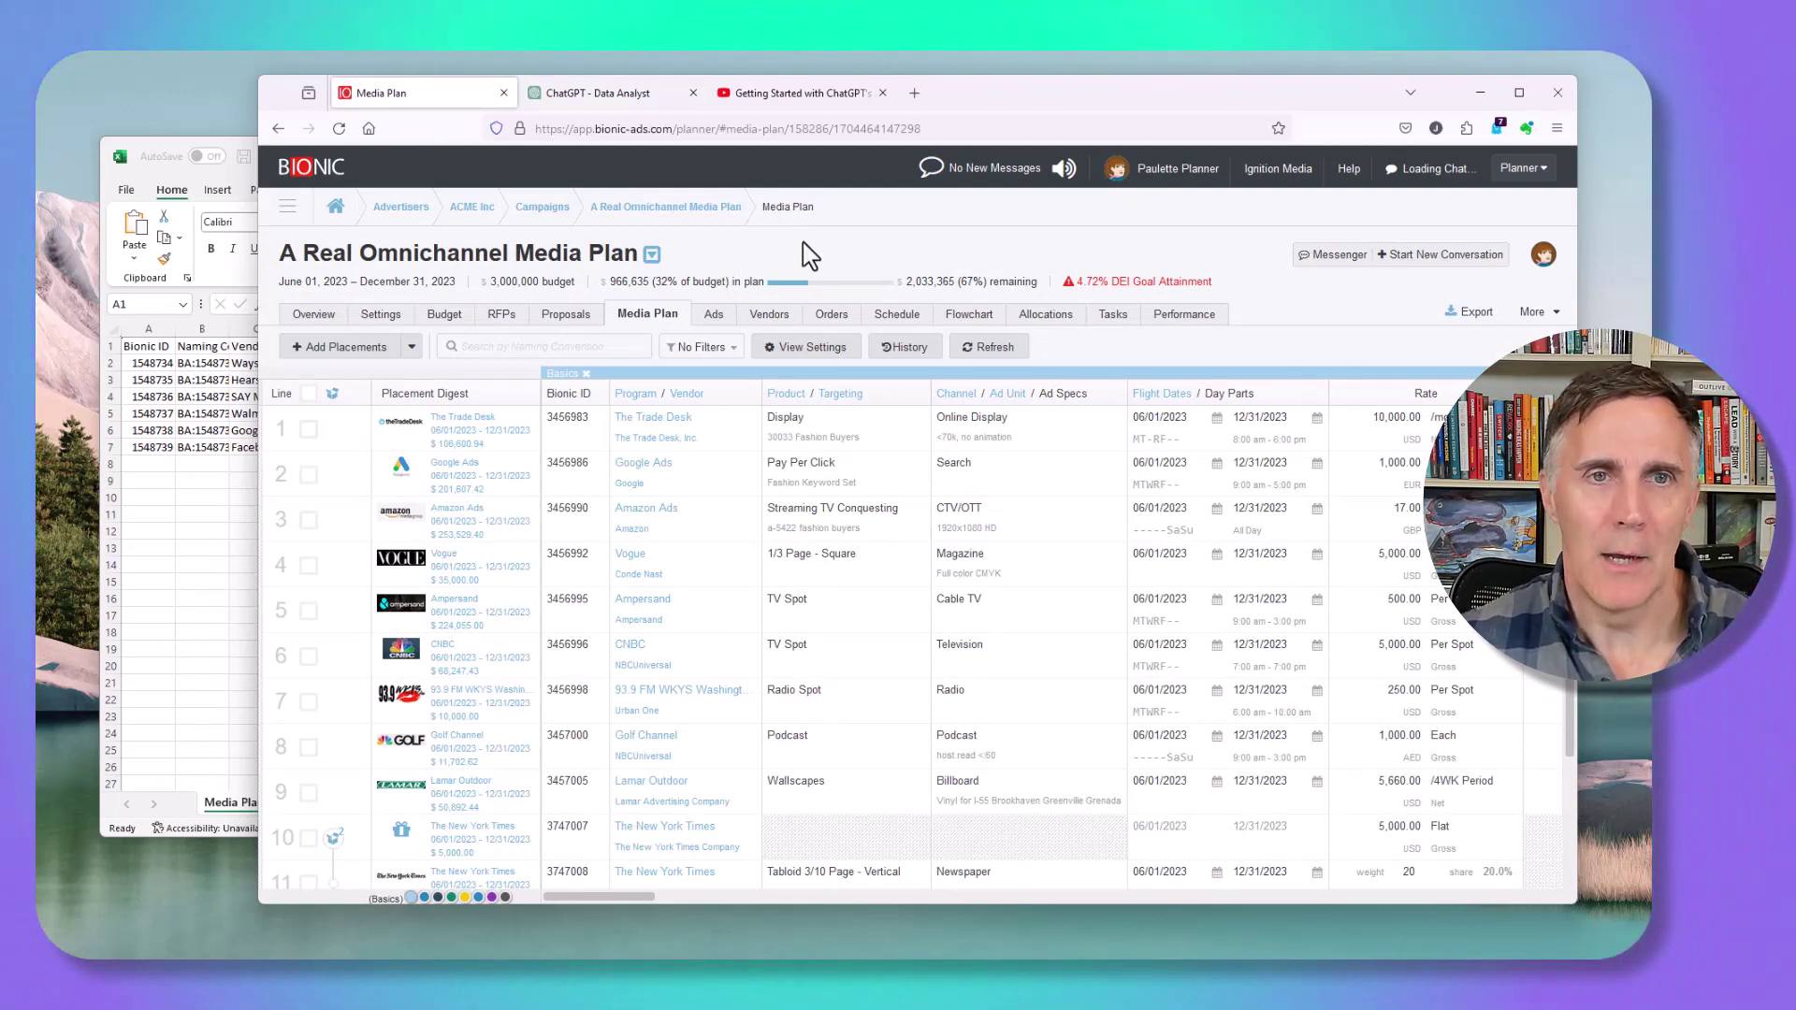
left_click(1180, 580)
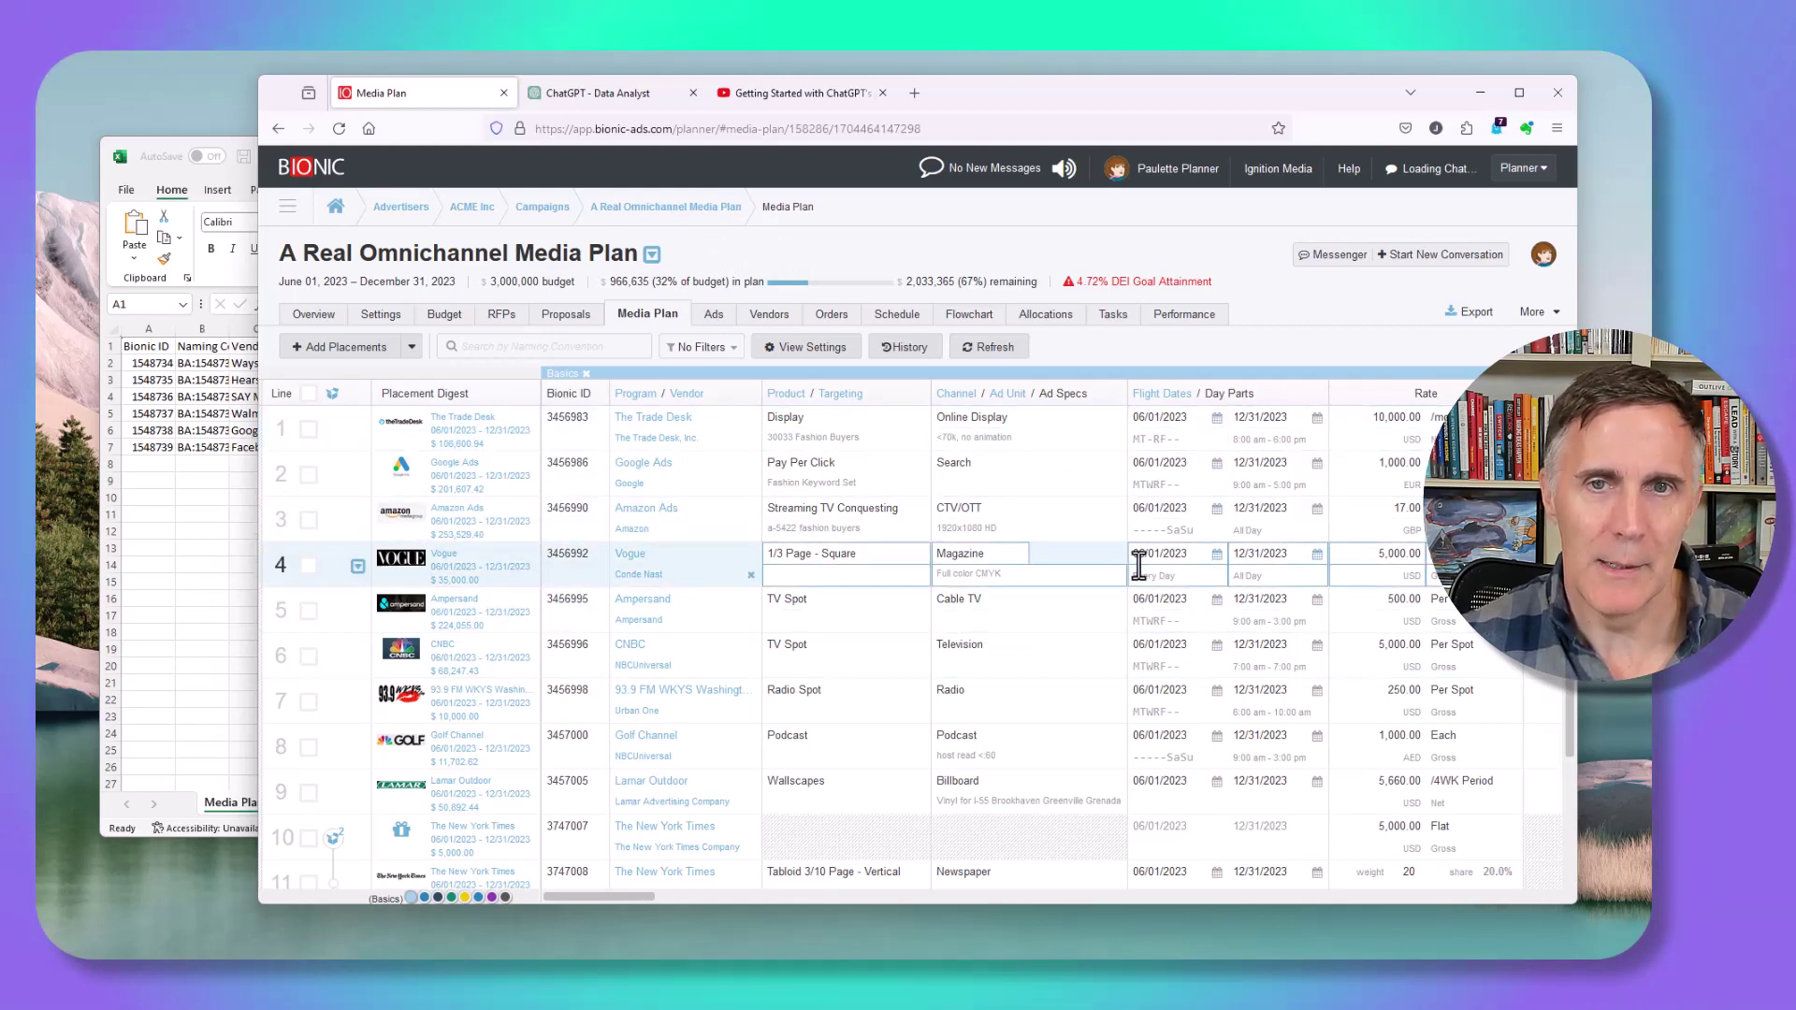
key("Up")
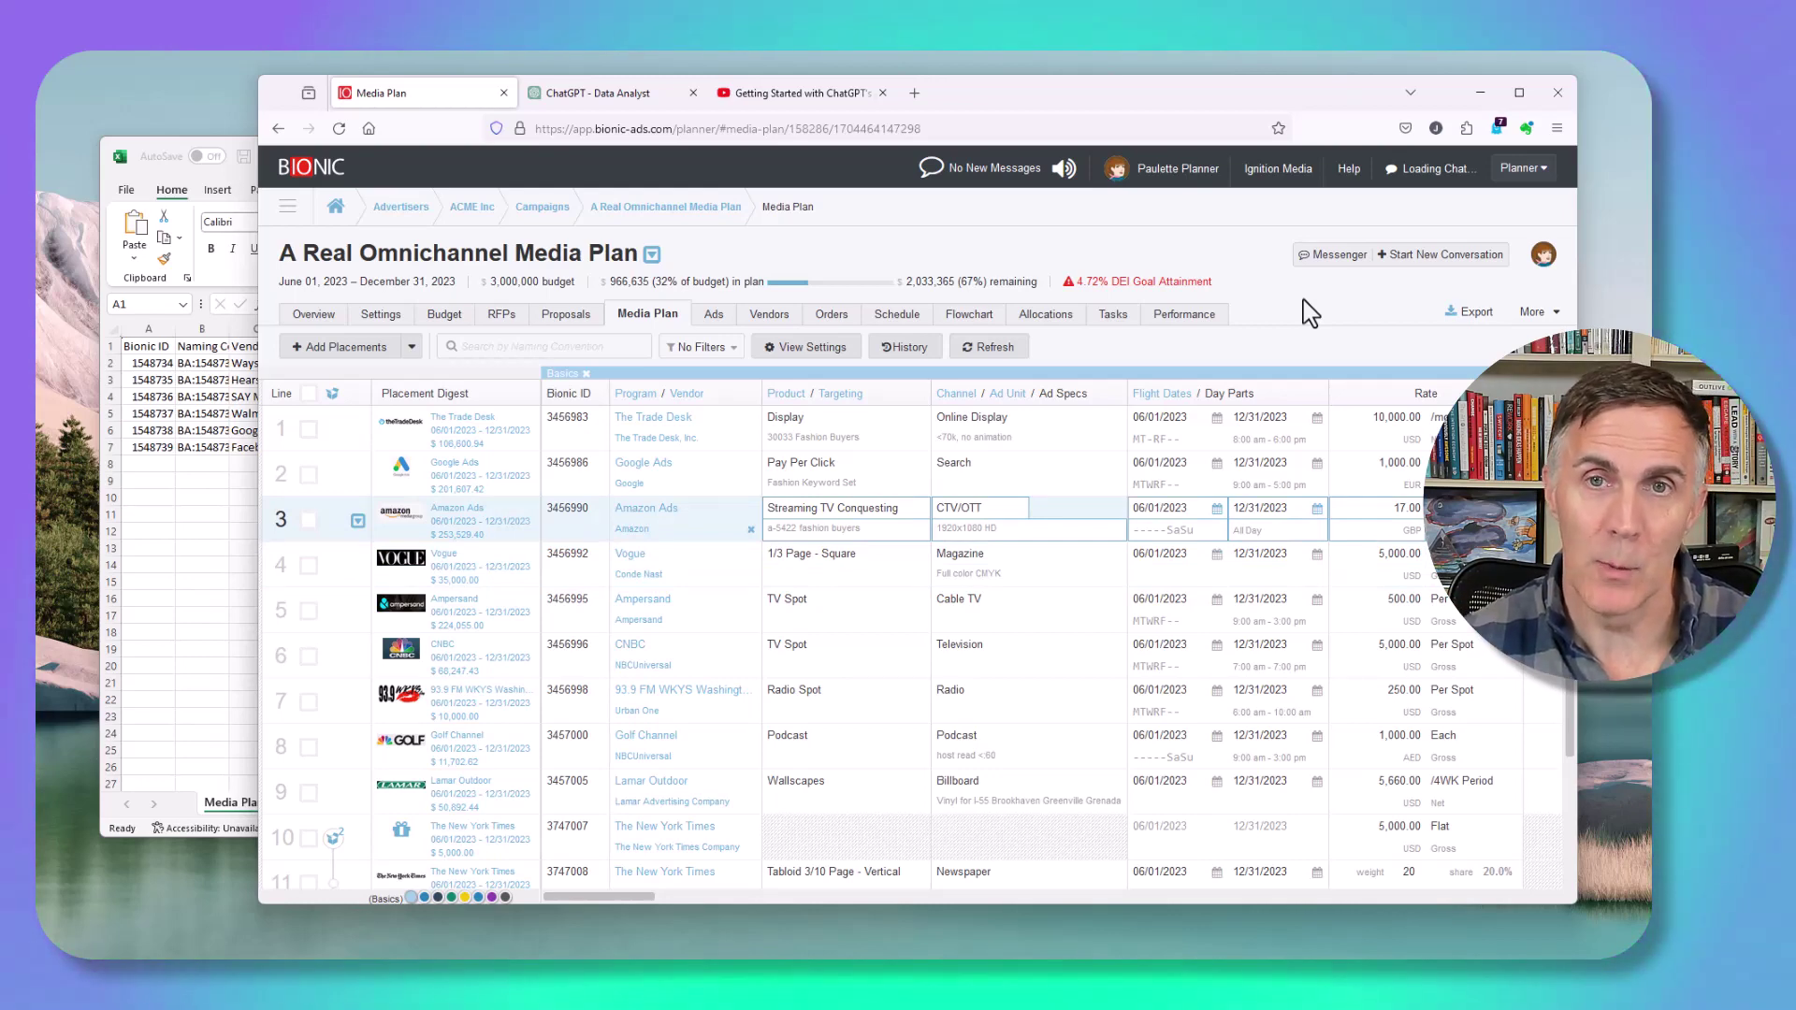
left_click(1474, 313)
left_click(734, 657)
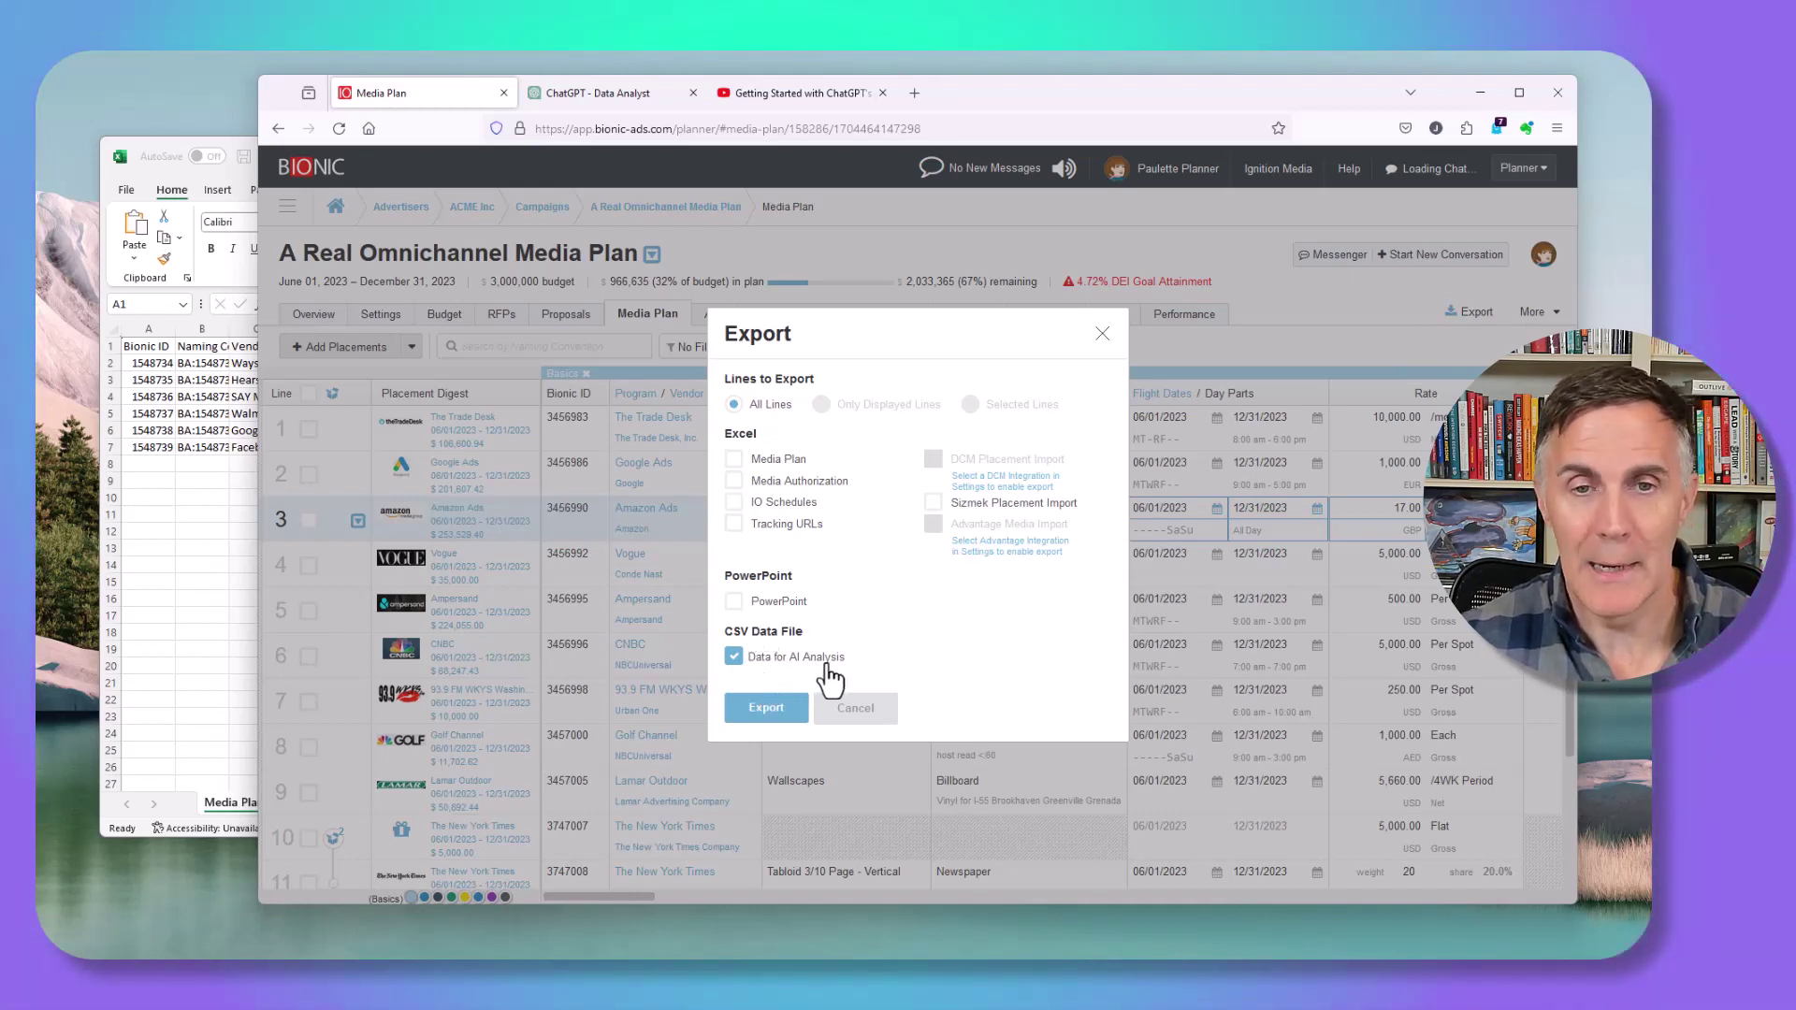
left_click(771, 713)
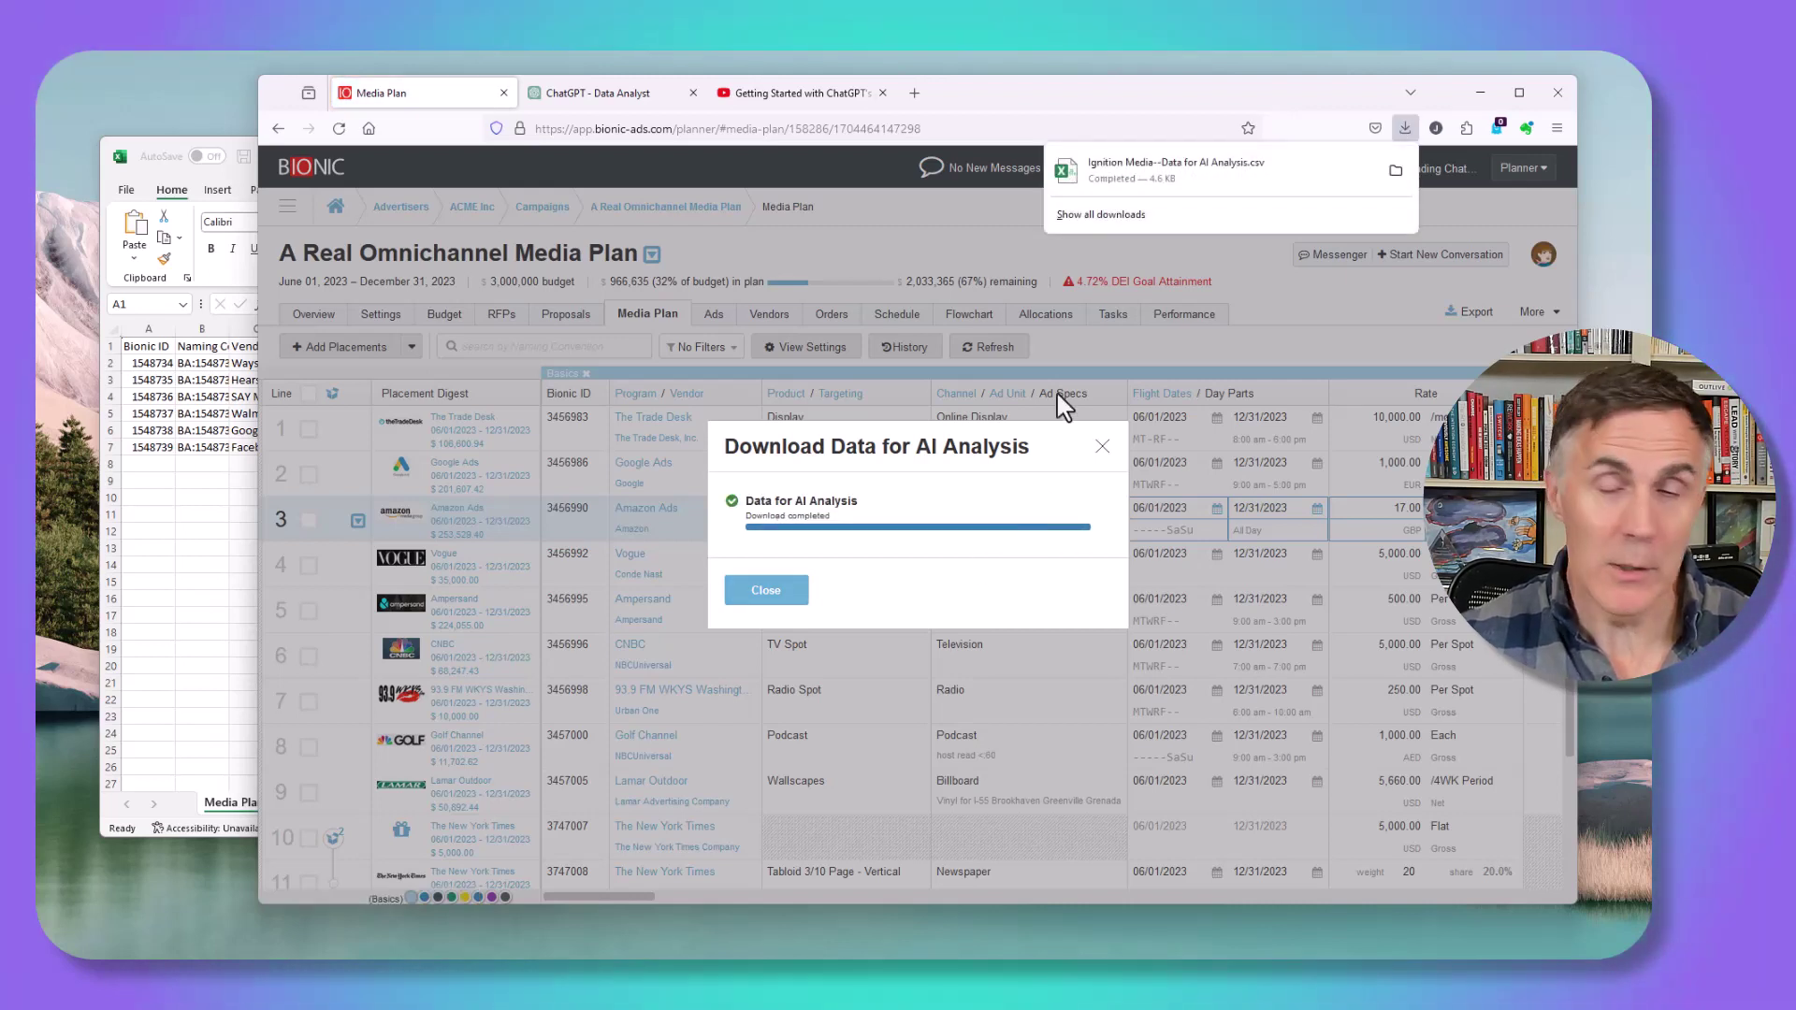
left_click(1101, 447)
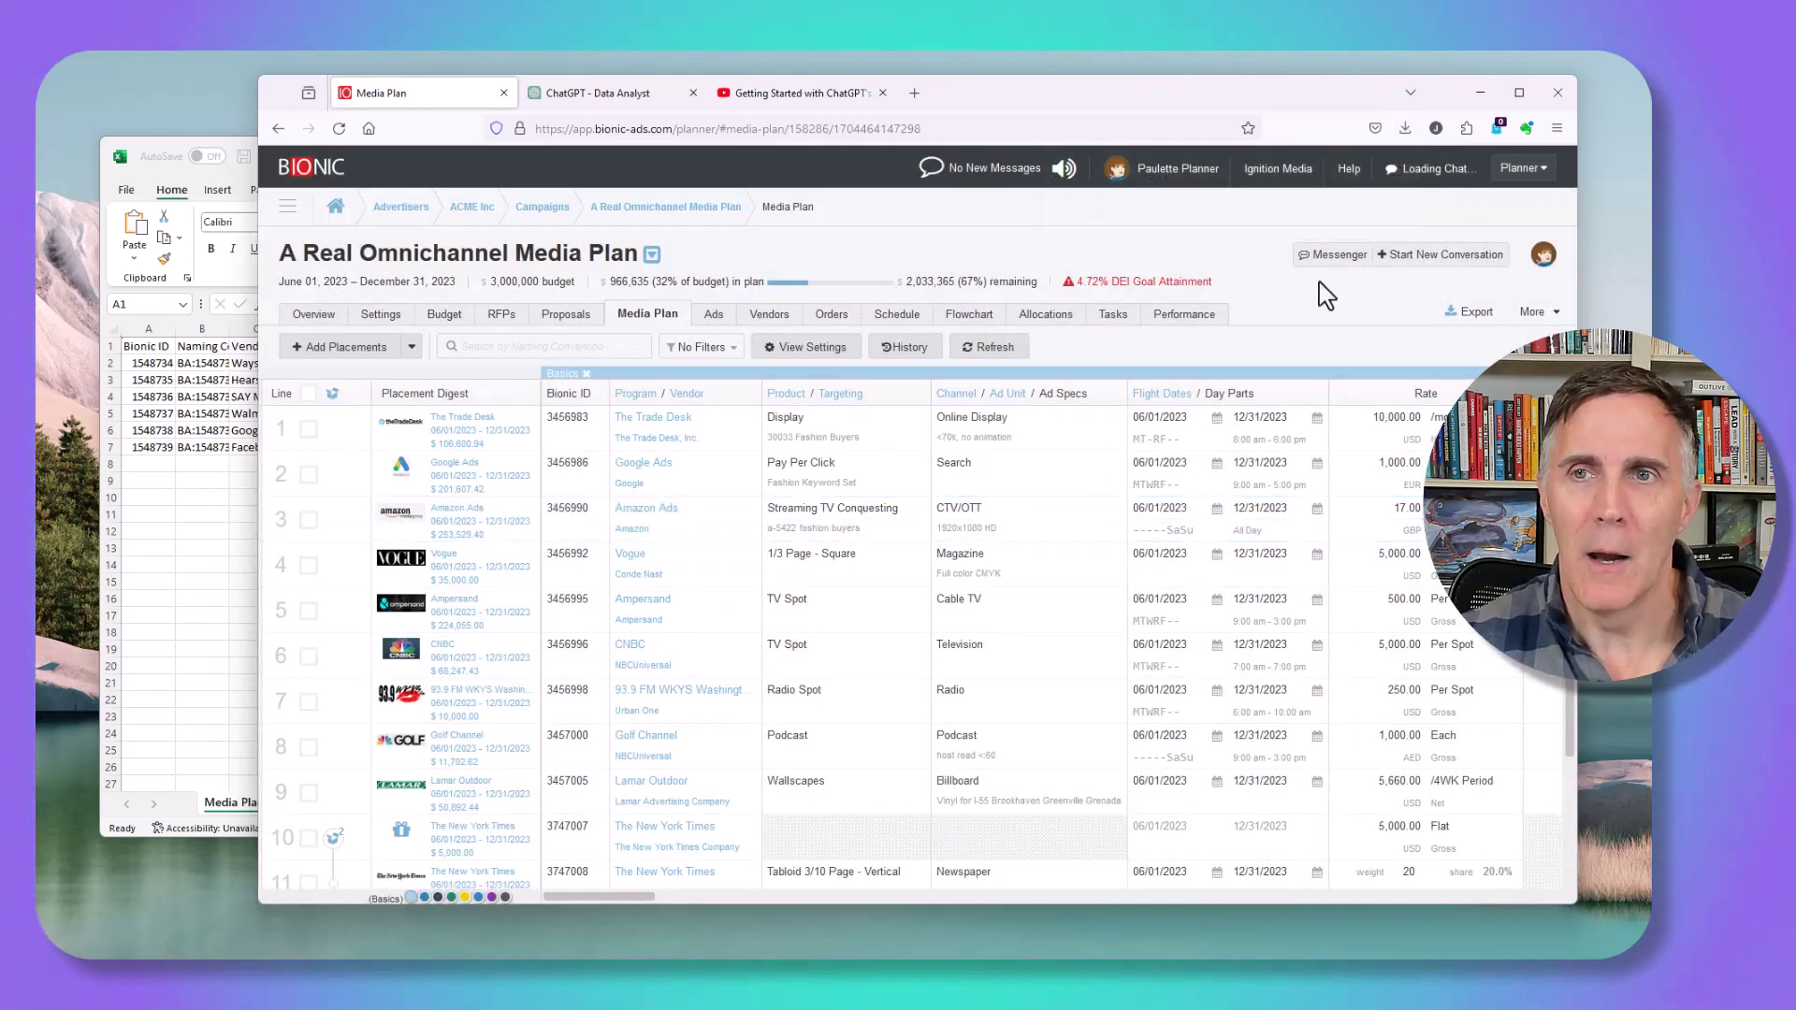
Step: Examine the KPI columns of the Bionic media plan and the media plan data open in Excel
left_click(491, 898)
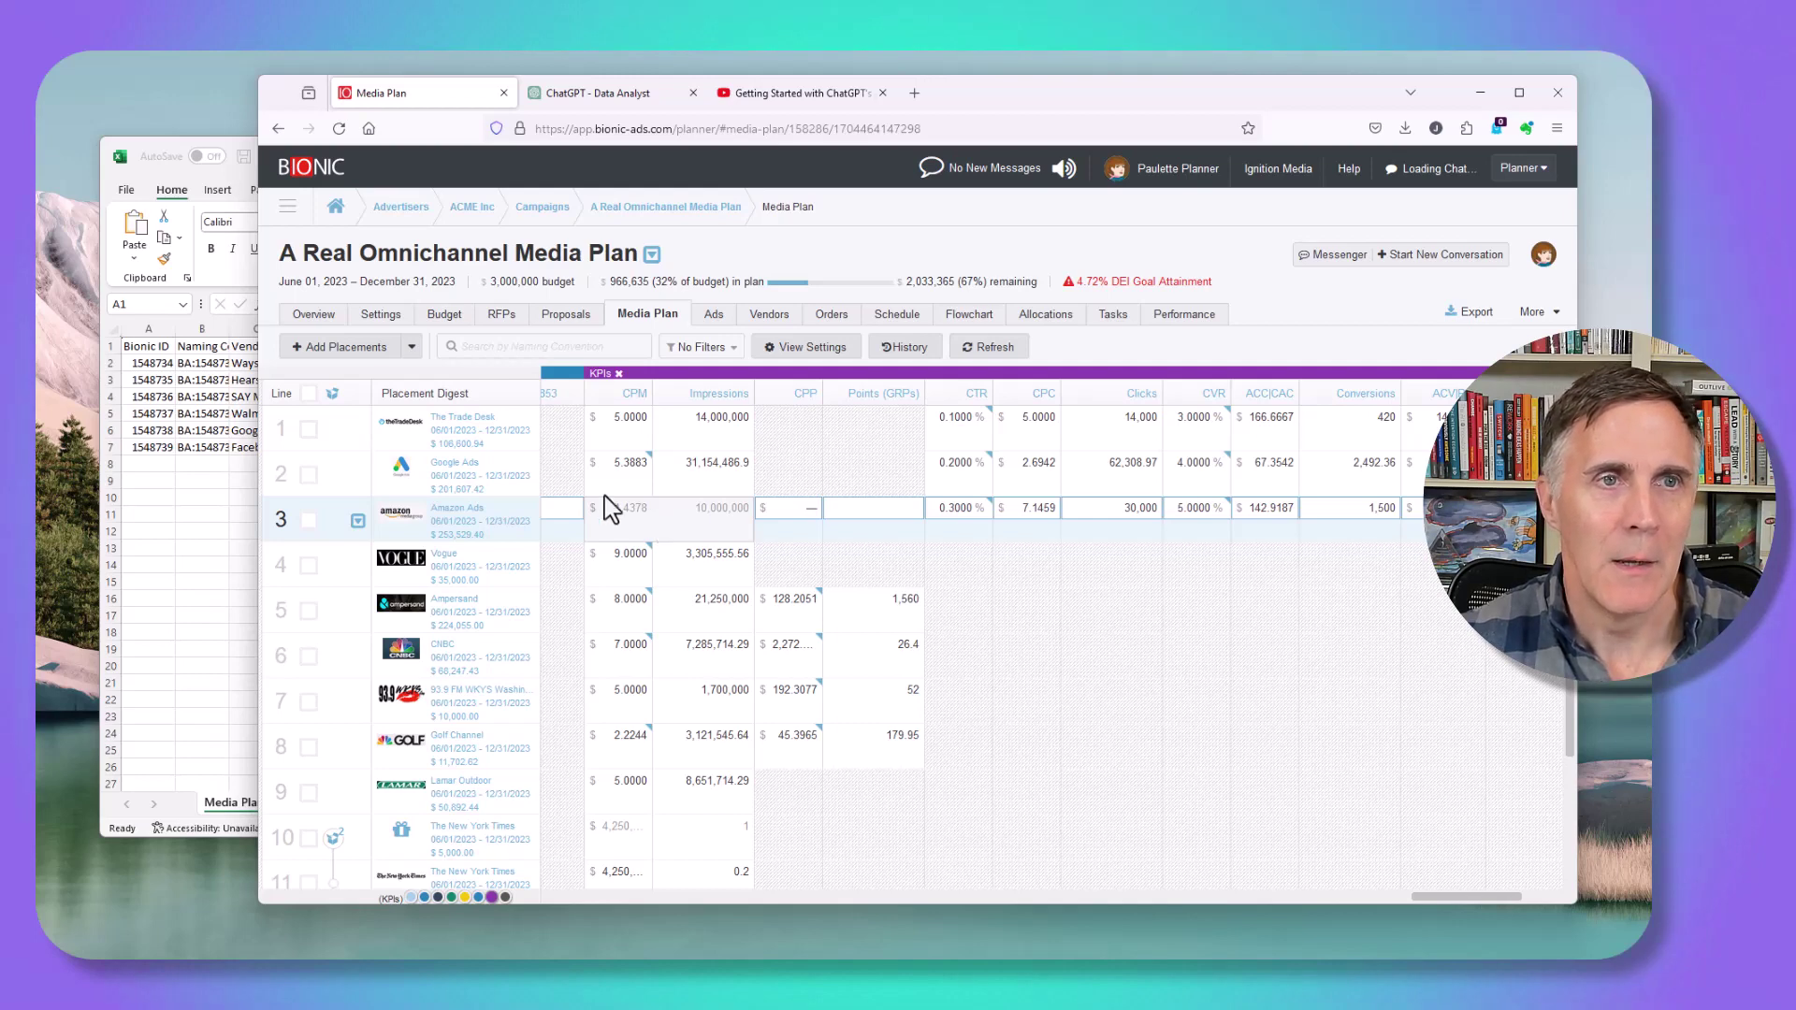
left_click(229, 544)
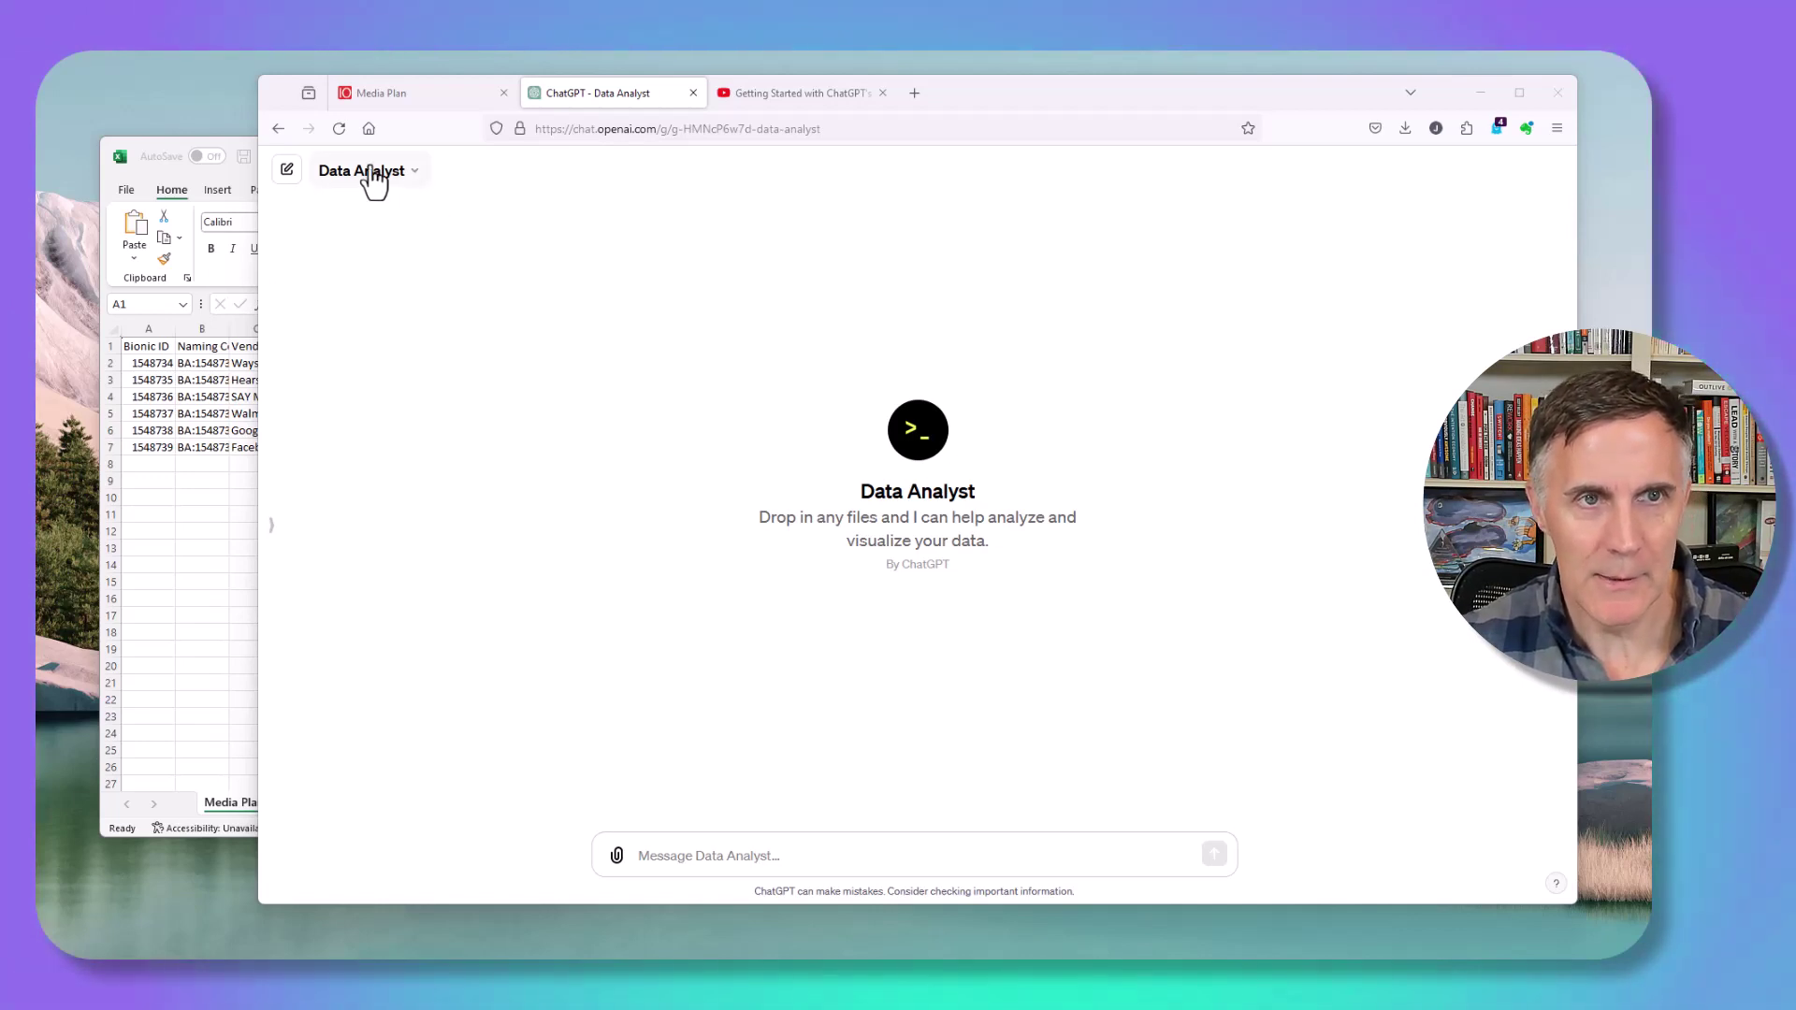
Step: In Data Analyst, attach "Media Plan Data Sample for Media Analysis GPT" and paste the prompt about discrepancies between planned goals and actual results
left_click(617, 856)
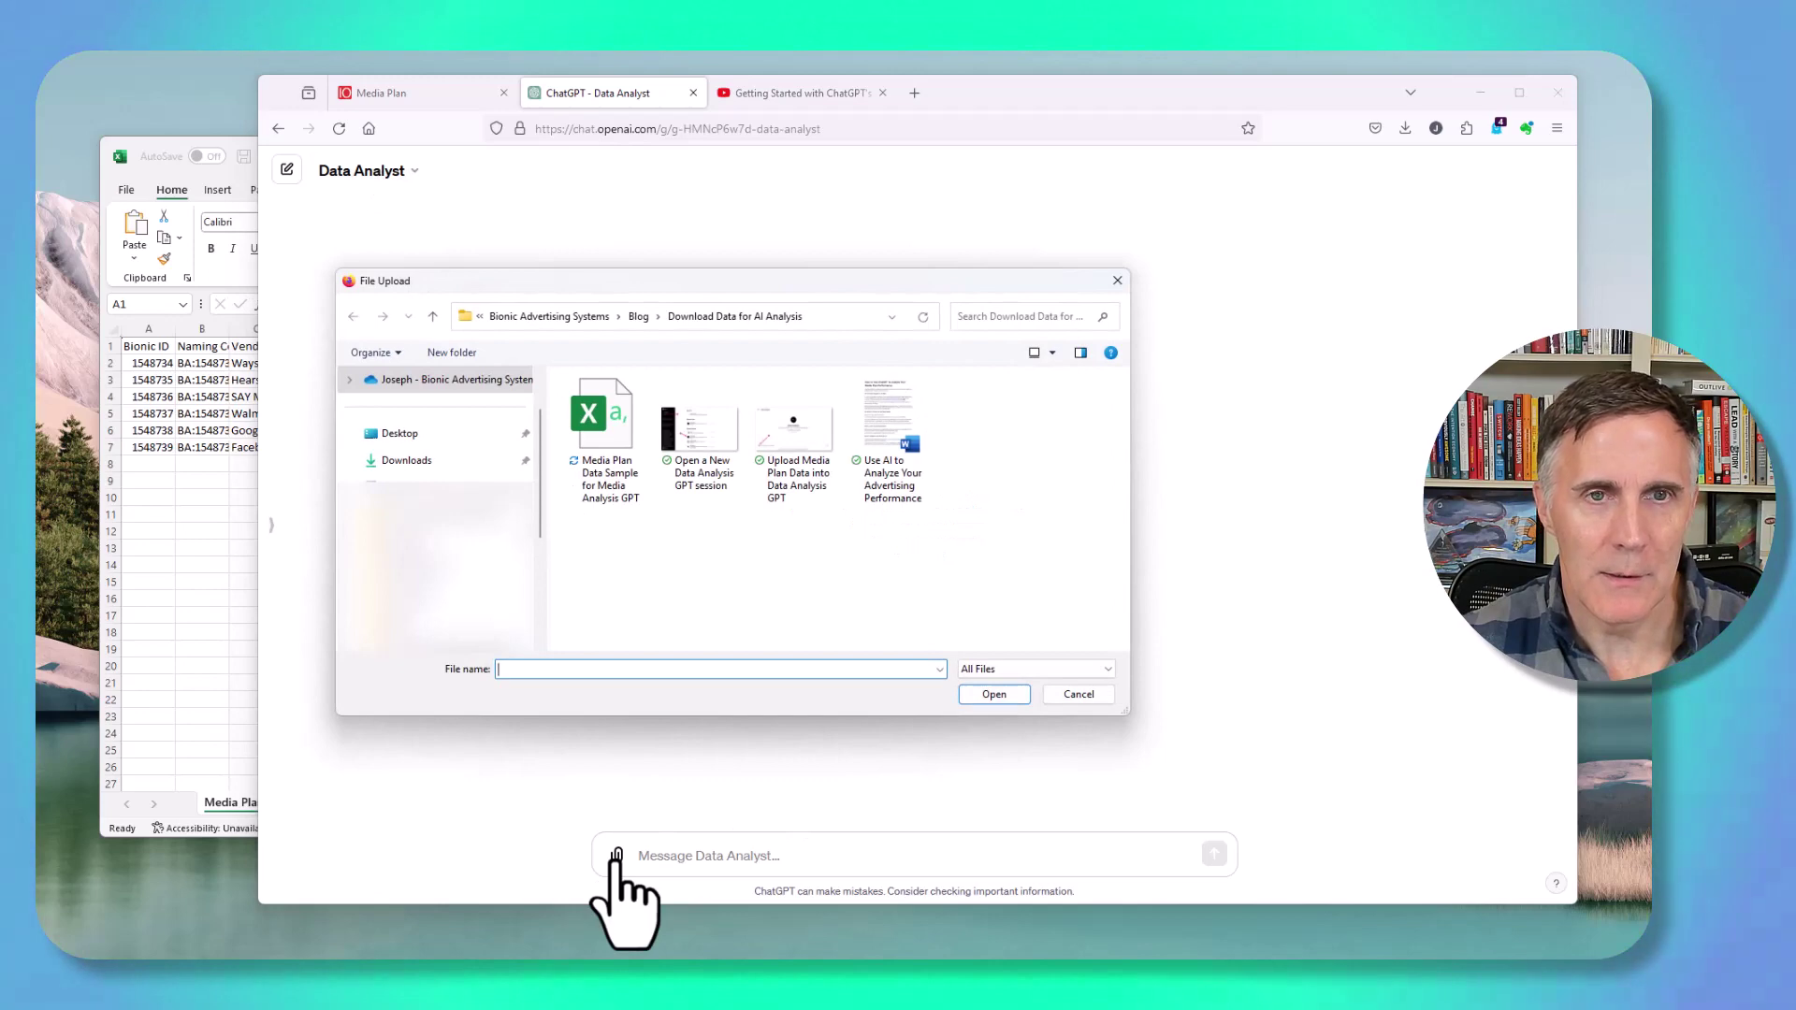
left_click(619, 416)
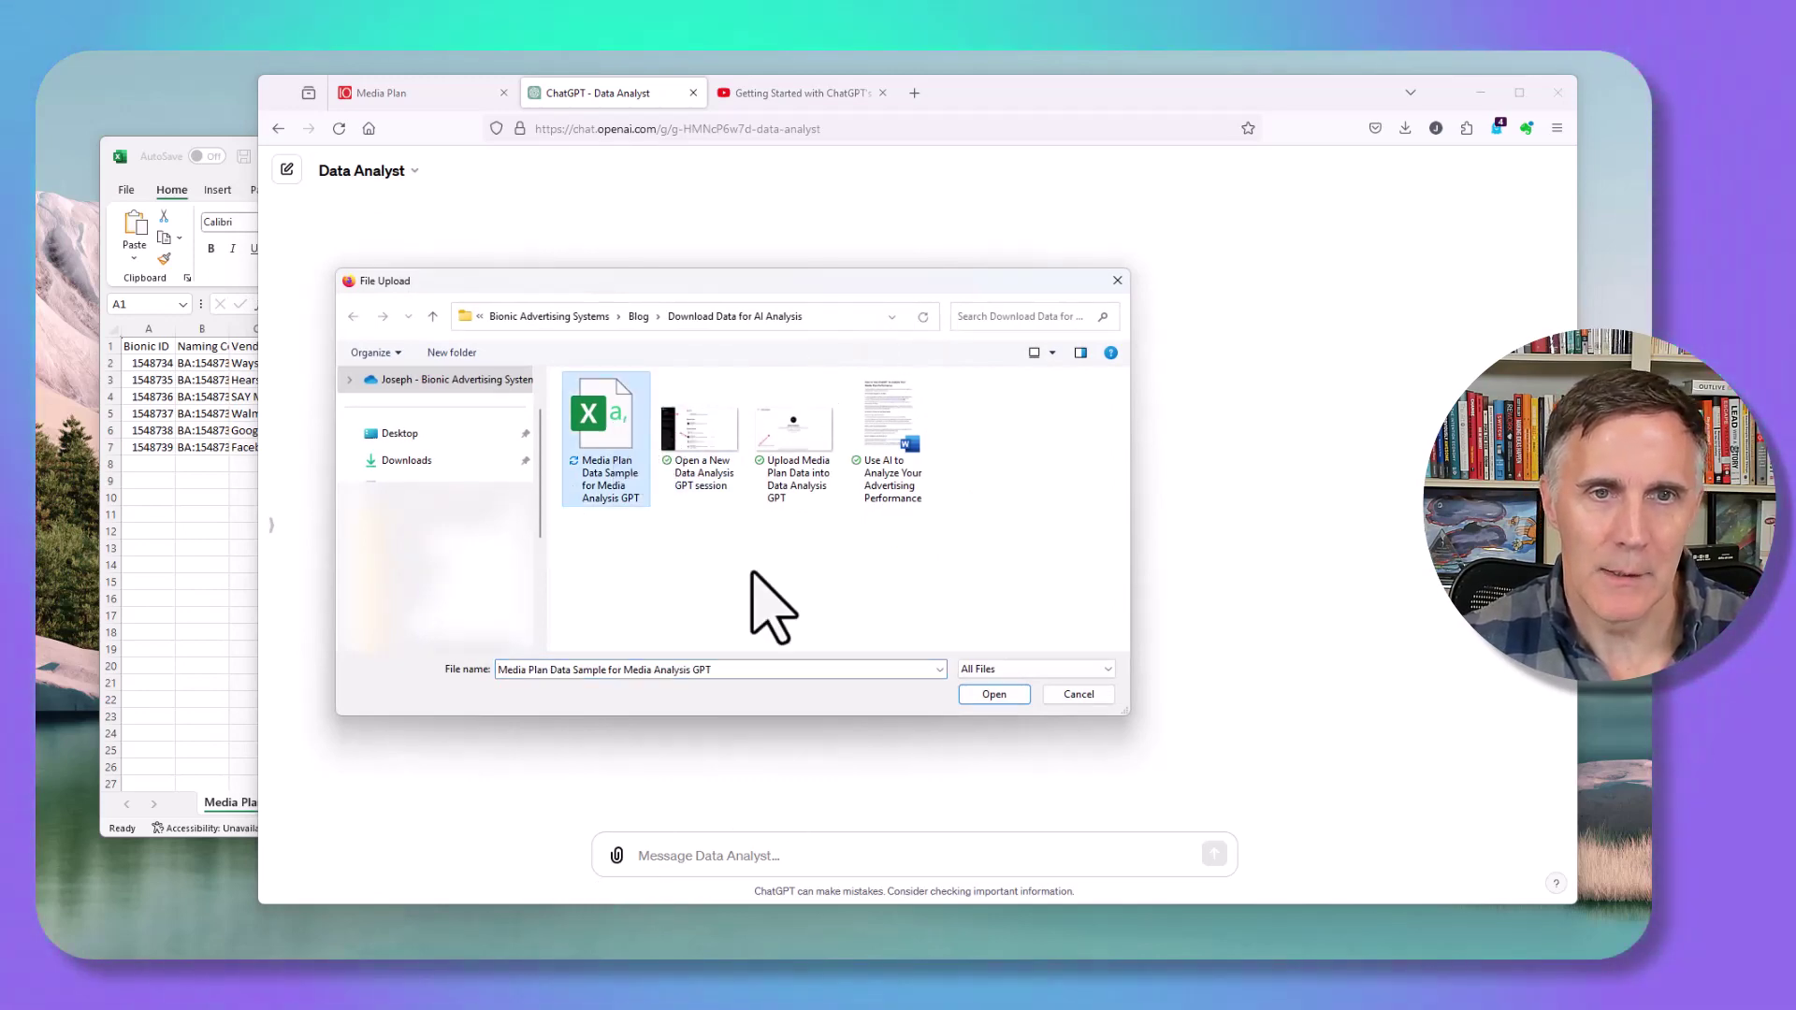
left_click(993, 694)
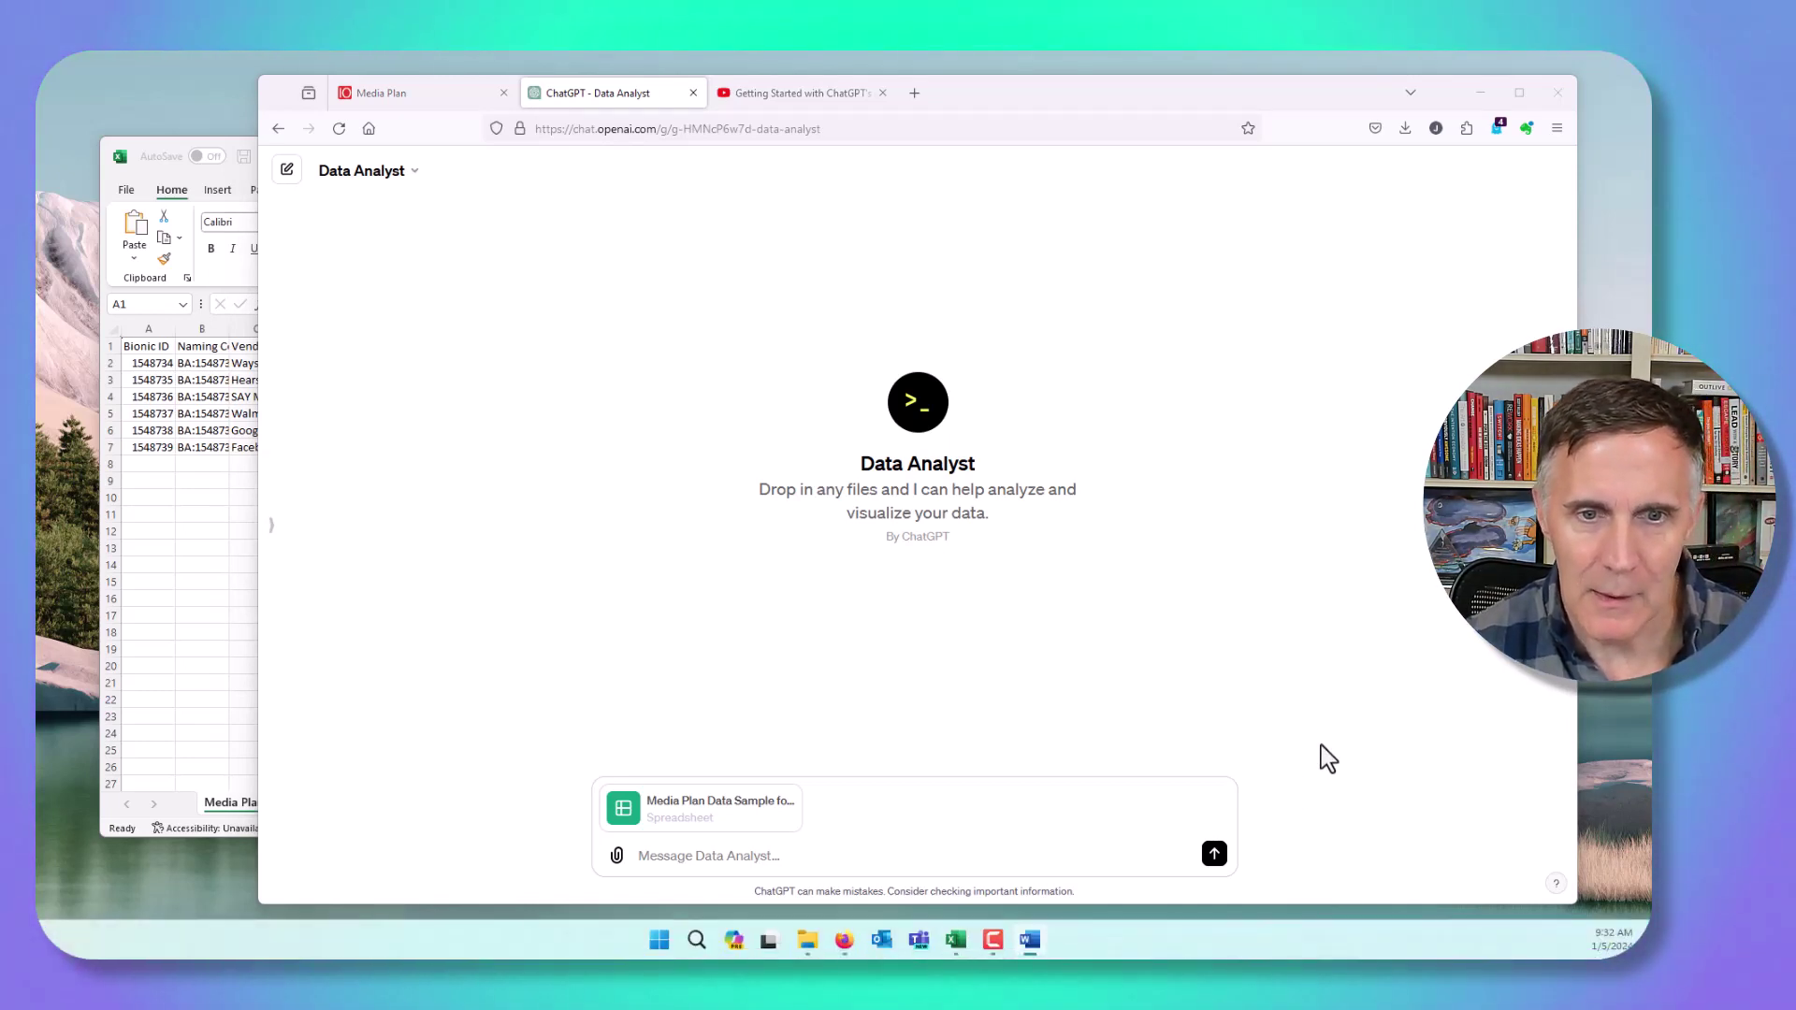
left_click(802, 856)
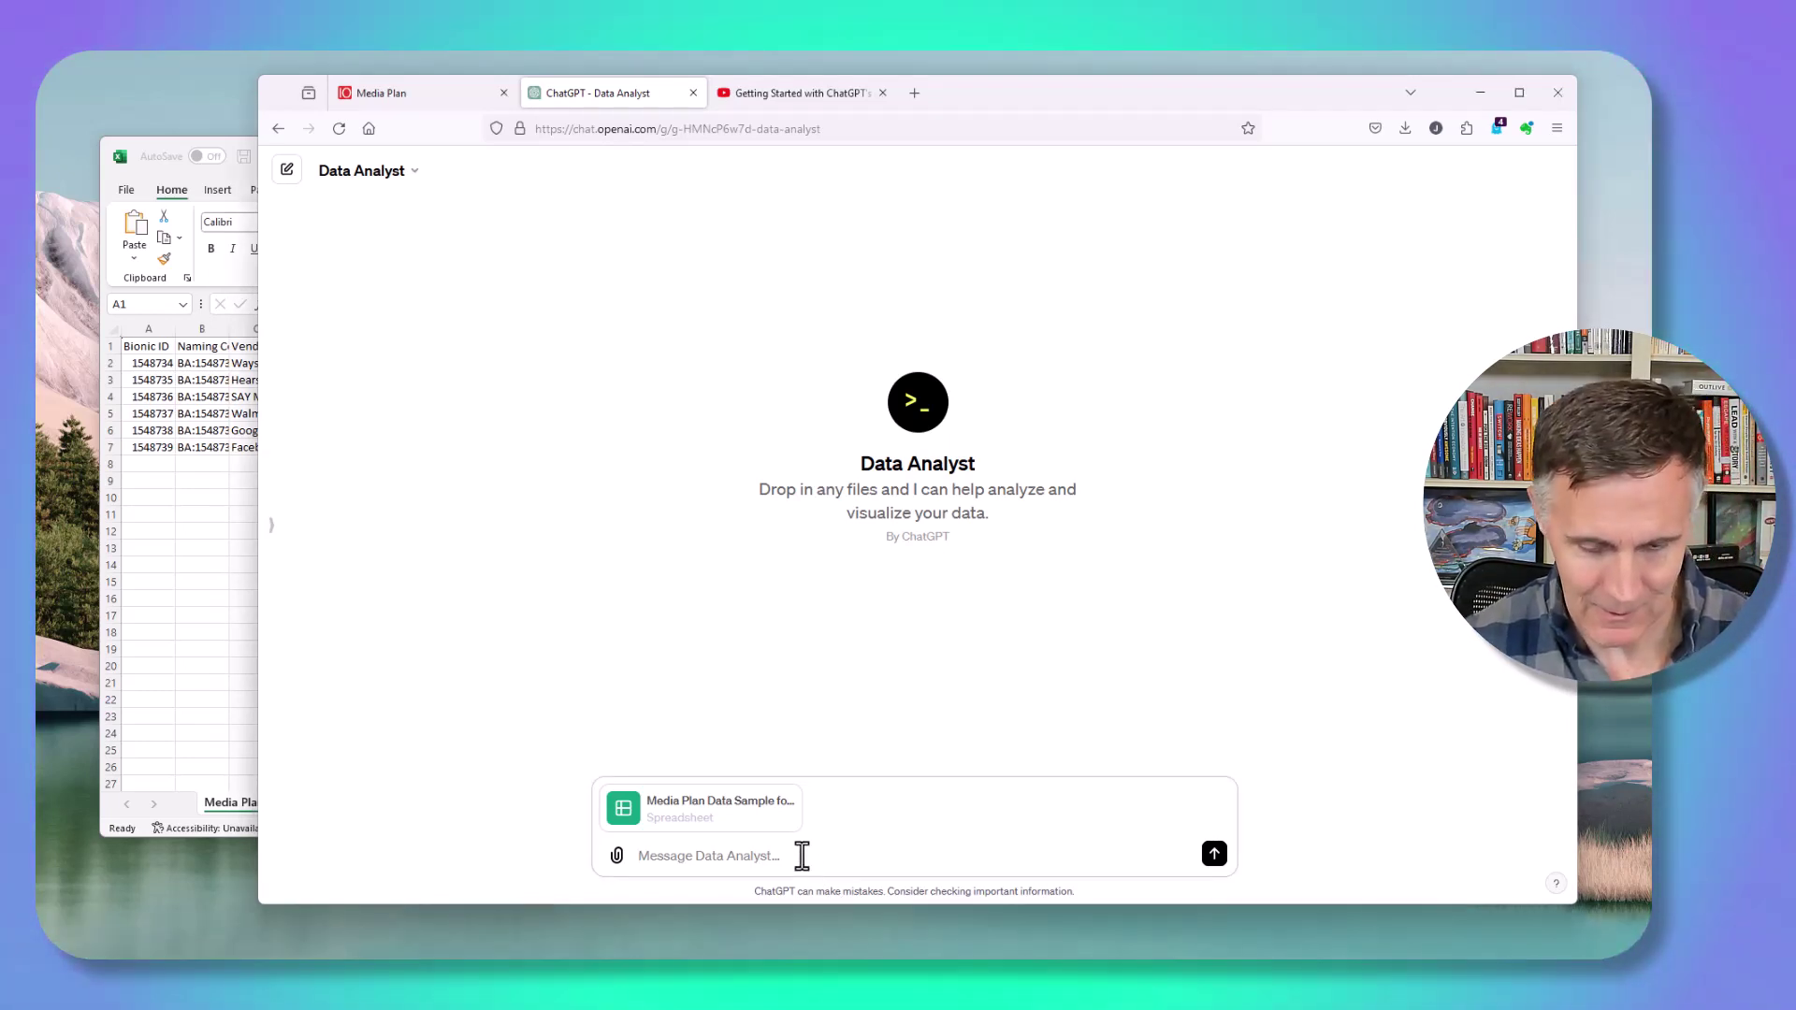
key("ctrl+v")
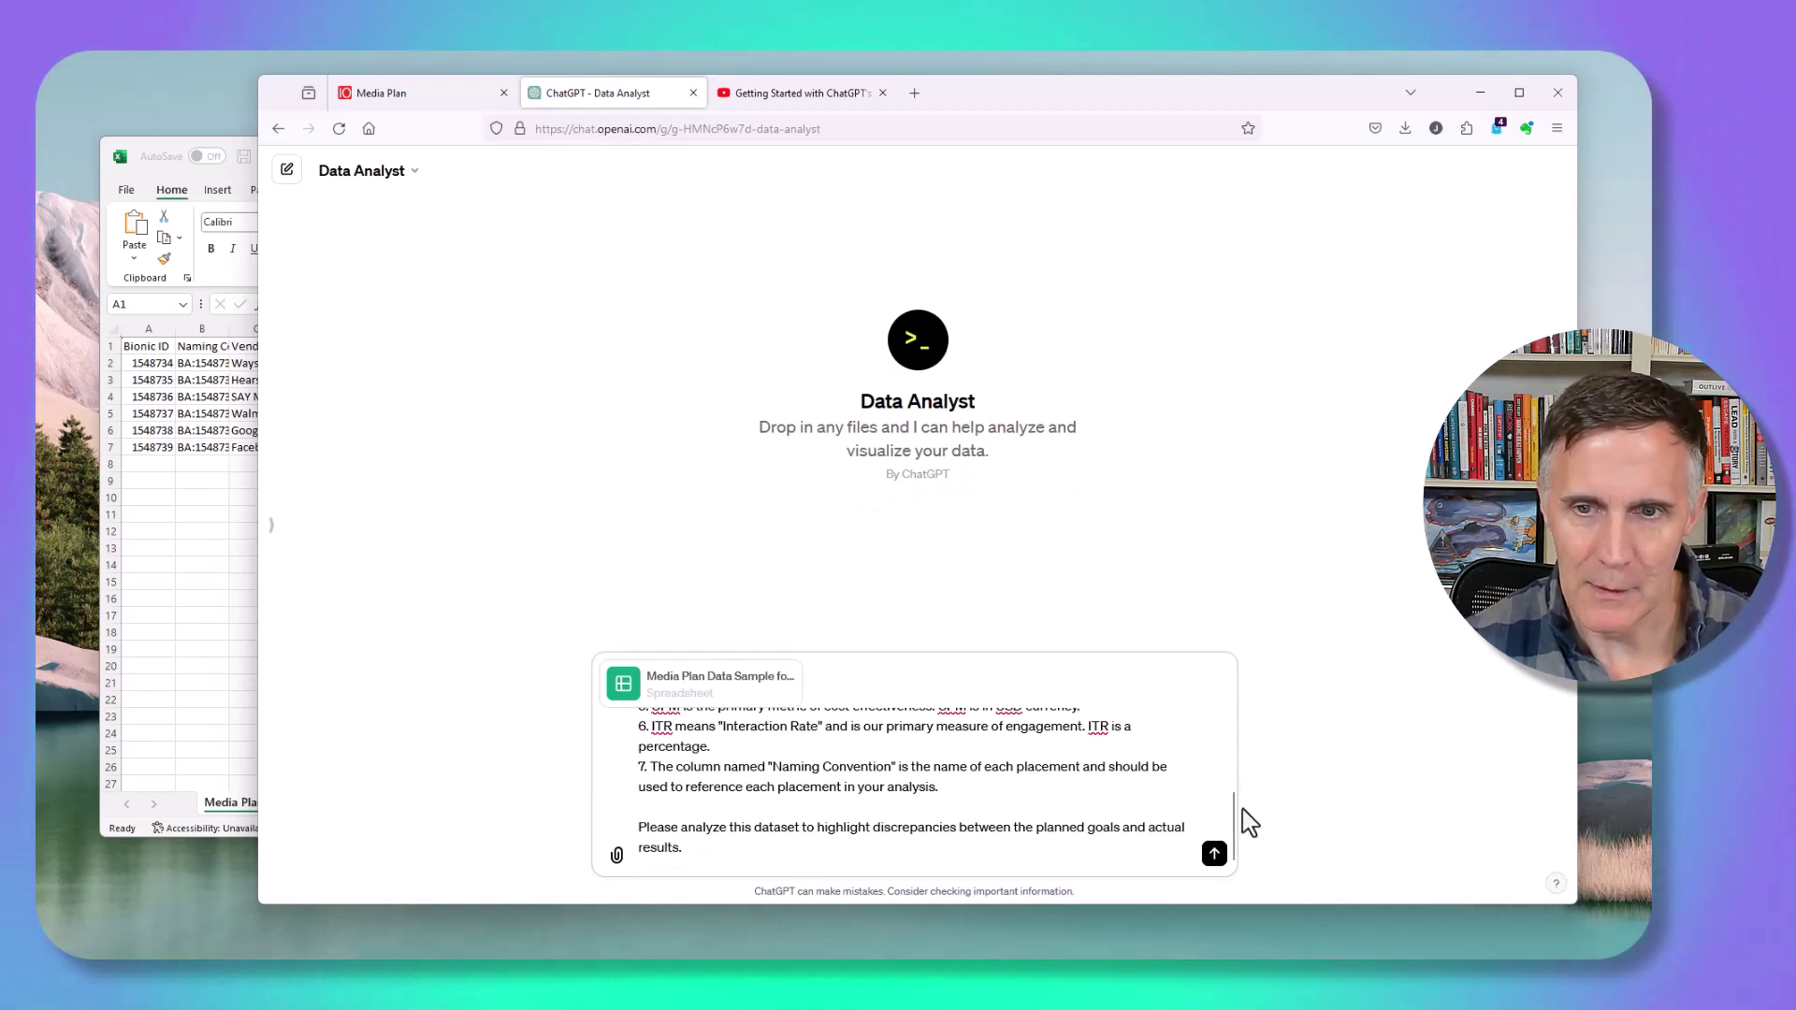
Step: Read through the pasted prompt's role, column and ROAS, CPM and ITR definitions, and send it with the attached dataset
scroll(1178, 781, "up", 3)
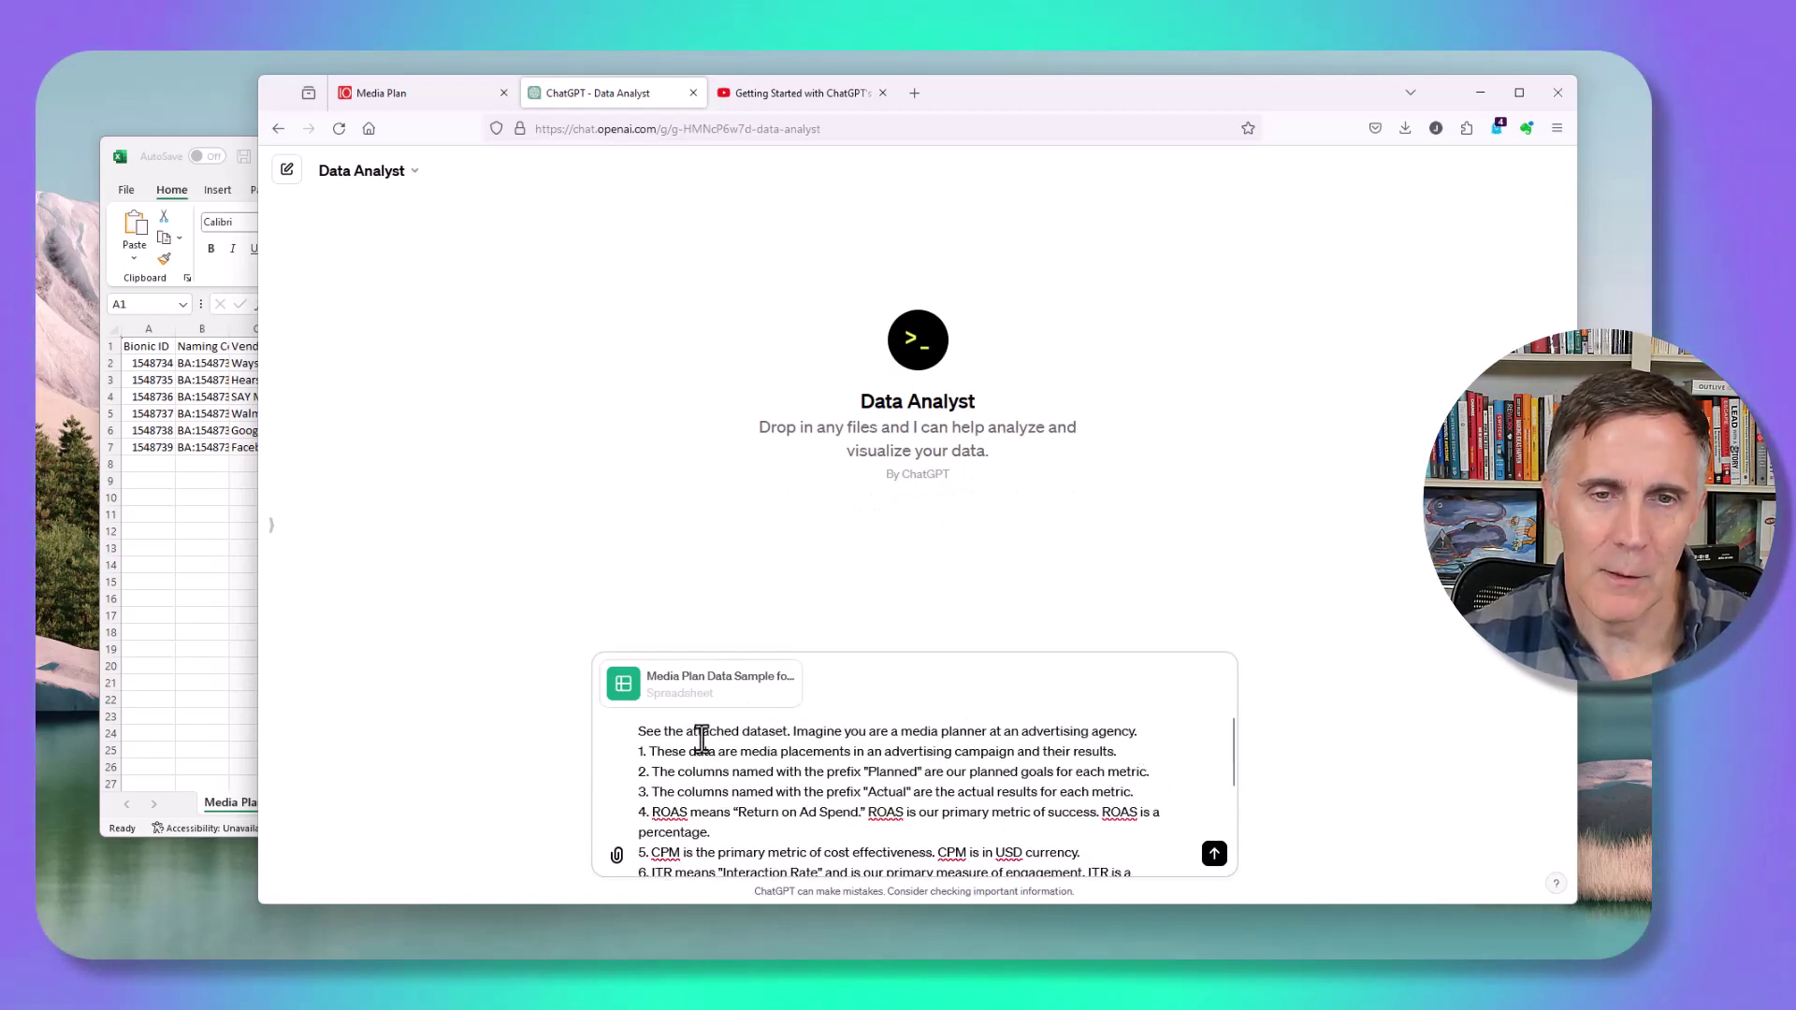
left_click_drag(637, 731, 1132, 734)
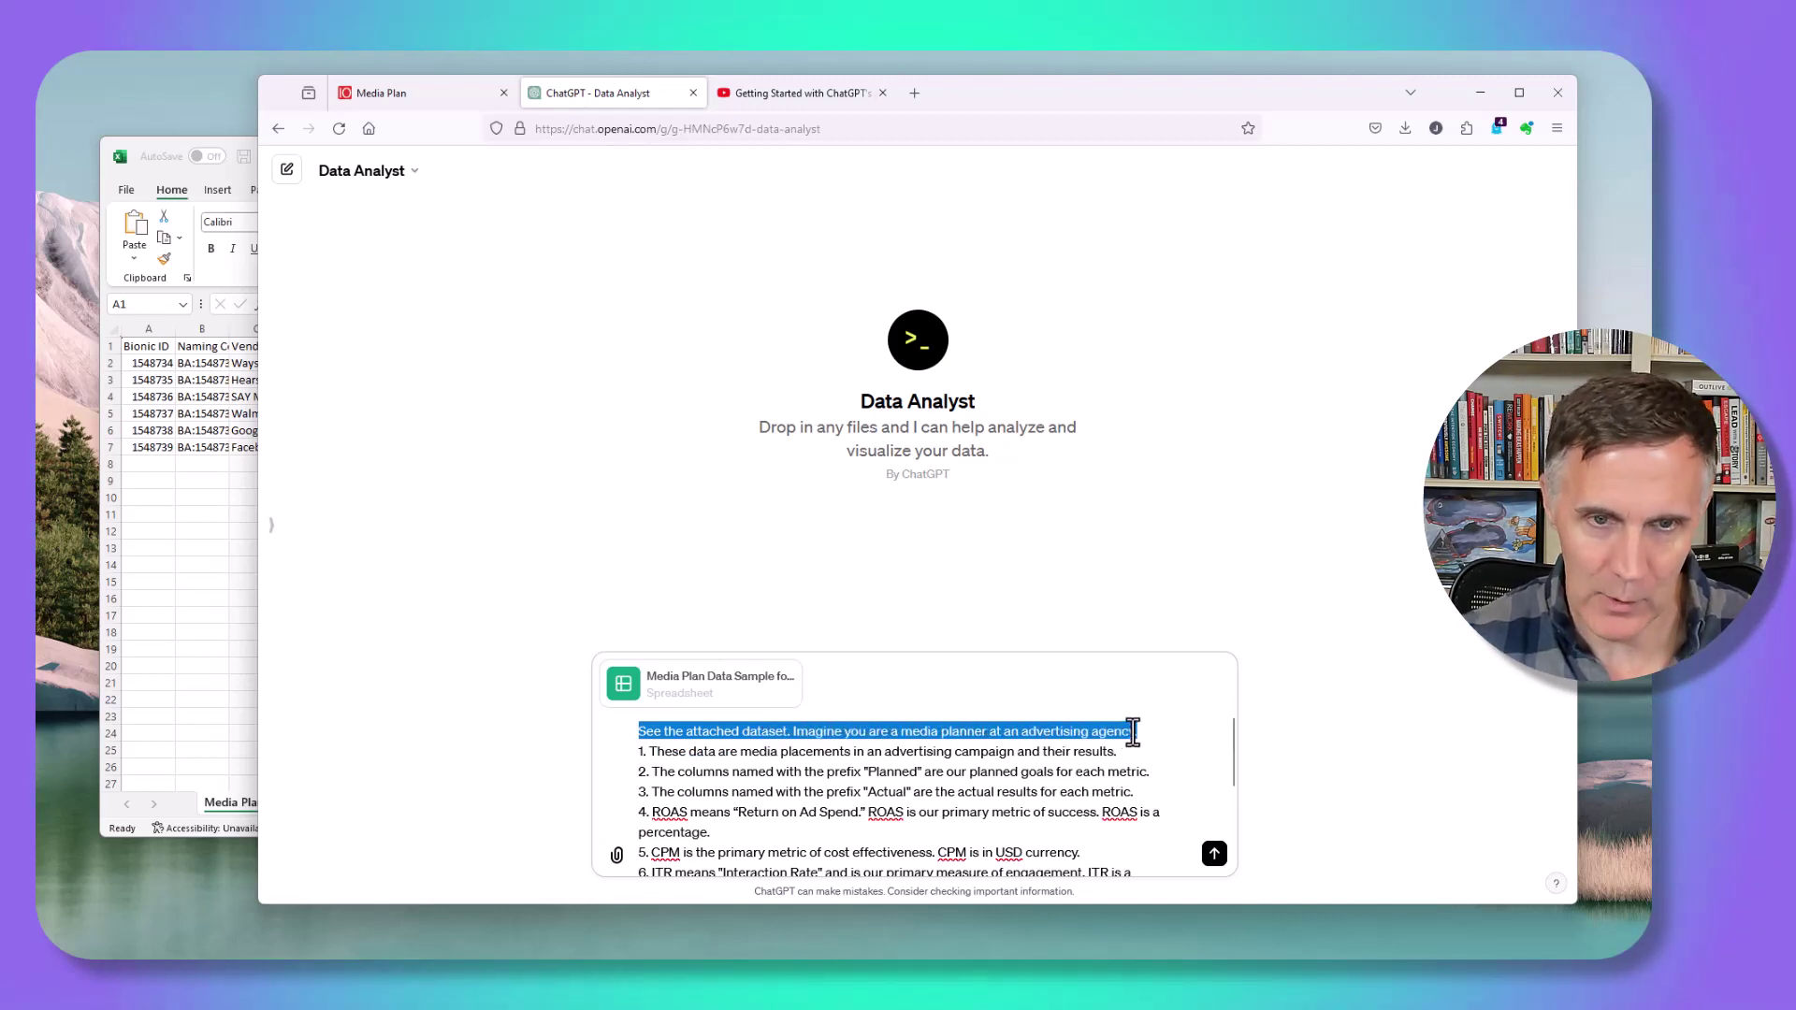
left_click_drag(1132, 732, 1137, 732)
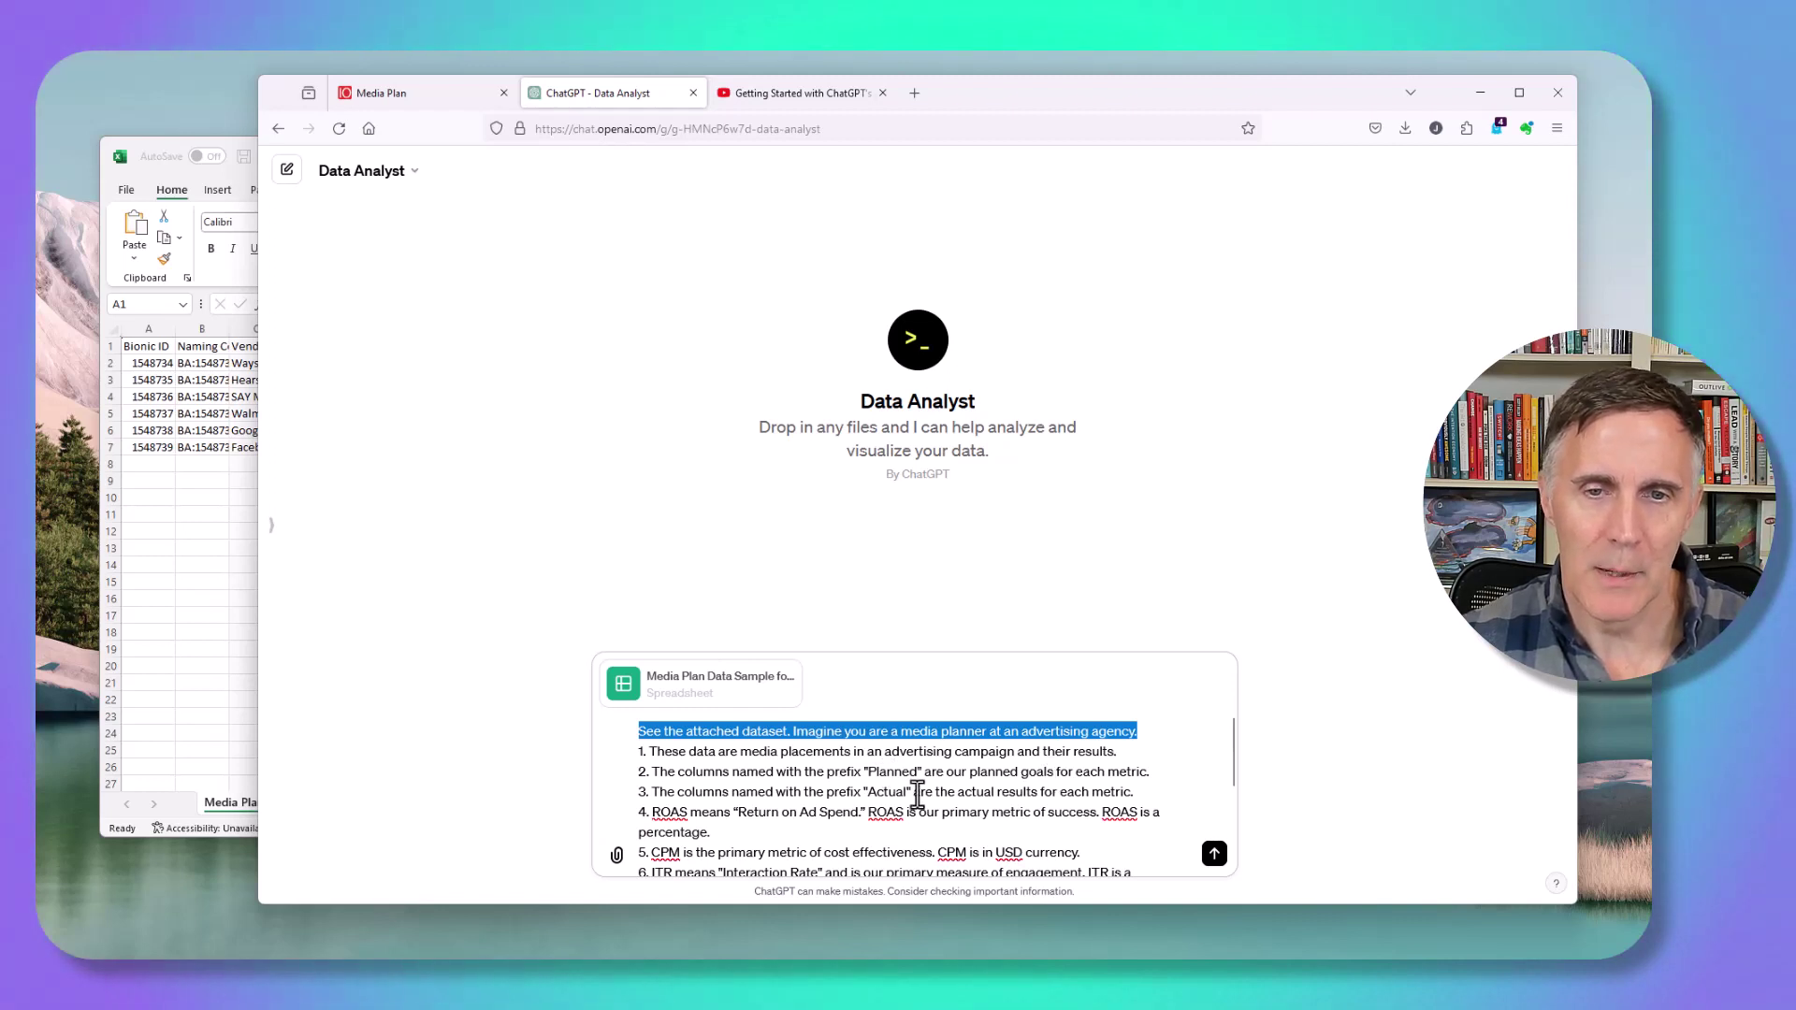
left_click_drag(776, 791, 1140, 788)
scroll(1129, 790, "down", 5)
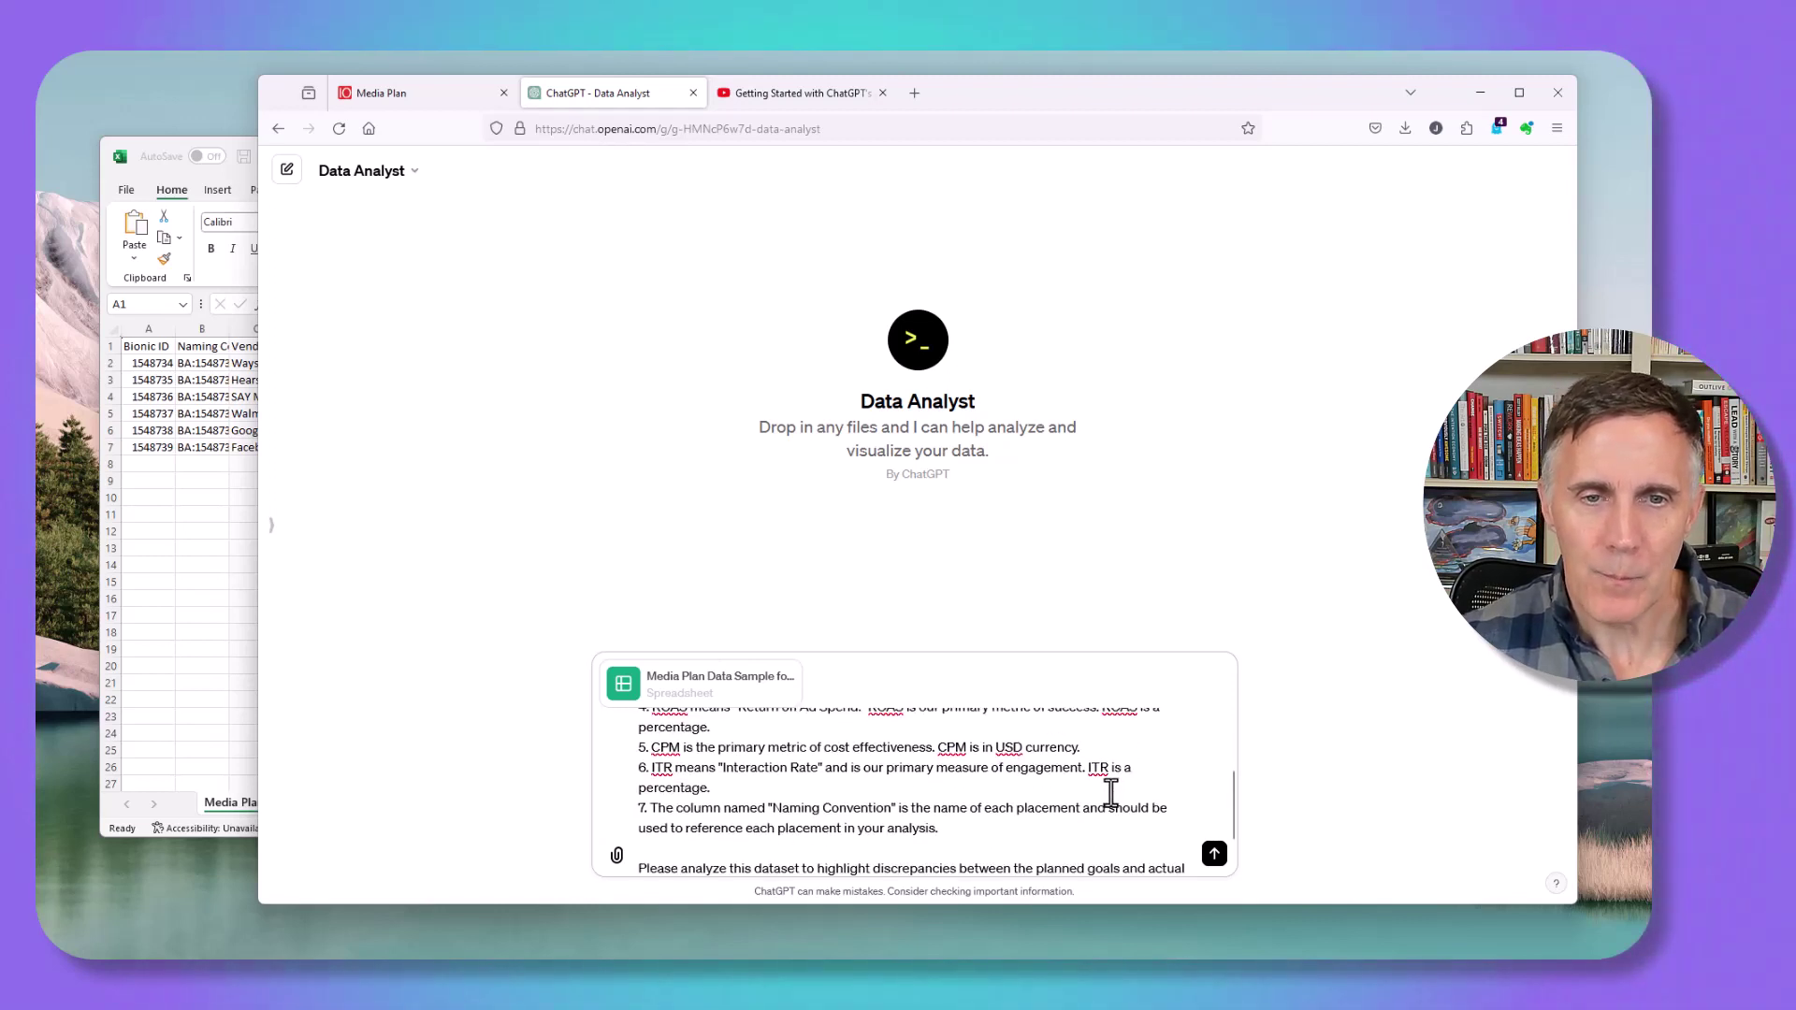
scroll(1110, 789, "up", 5)
left_click_drag(670, 812, 896, 820)
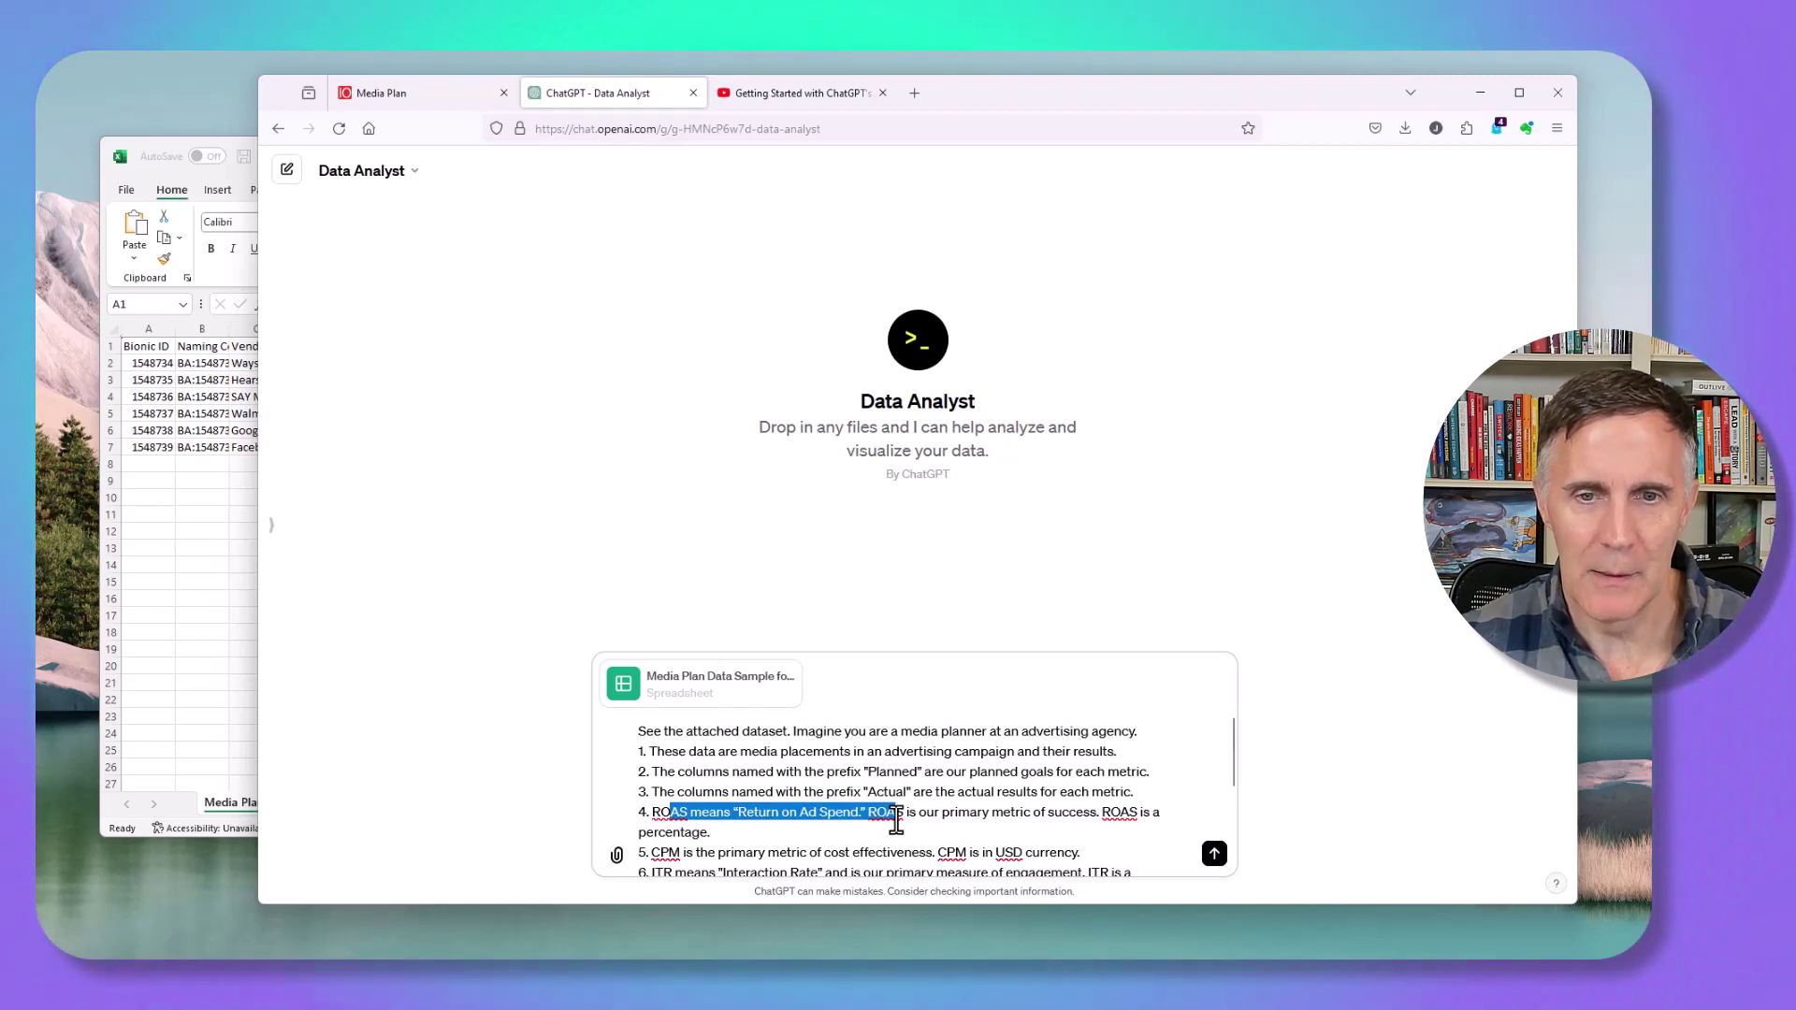
left_click(896, 820)
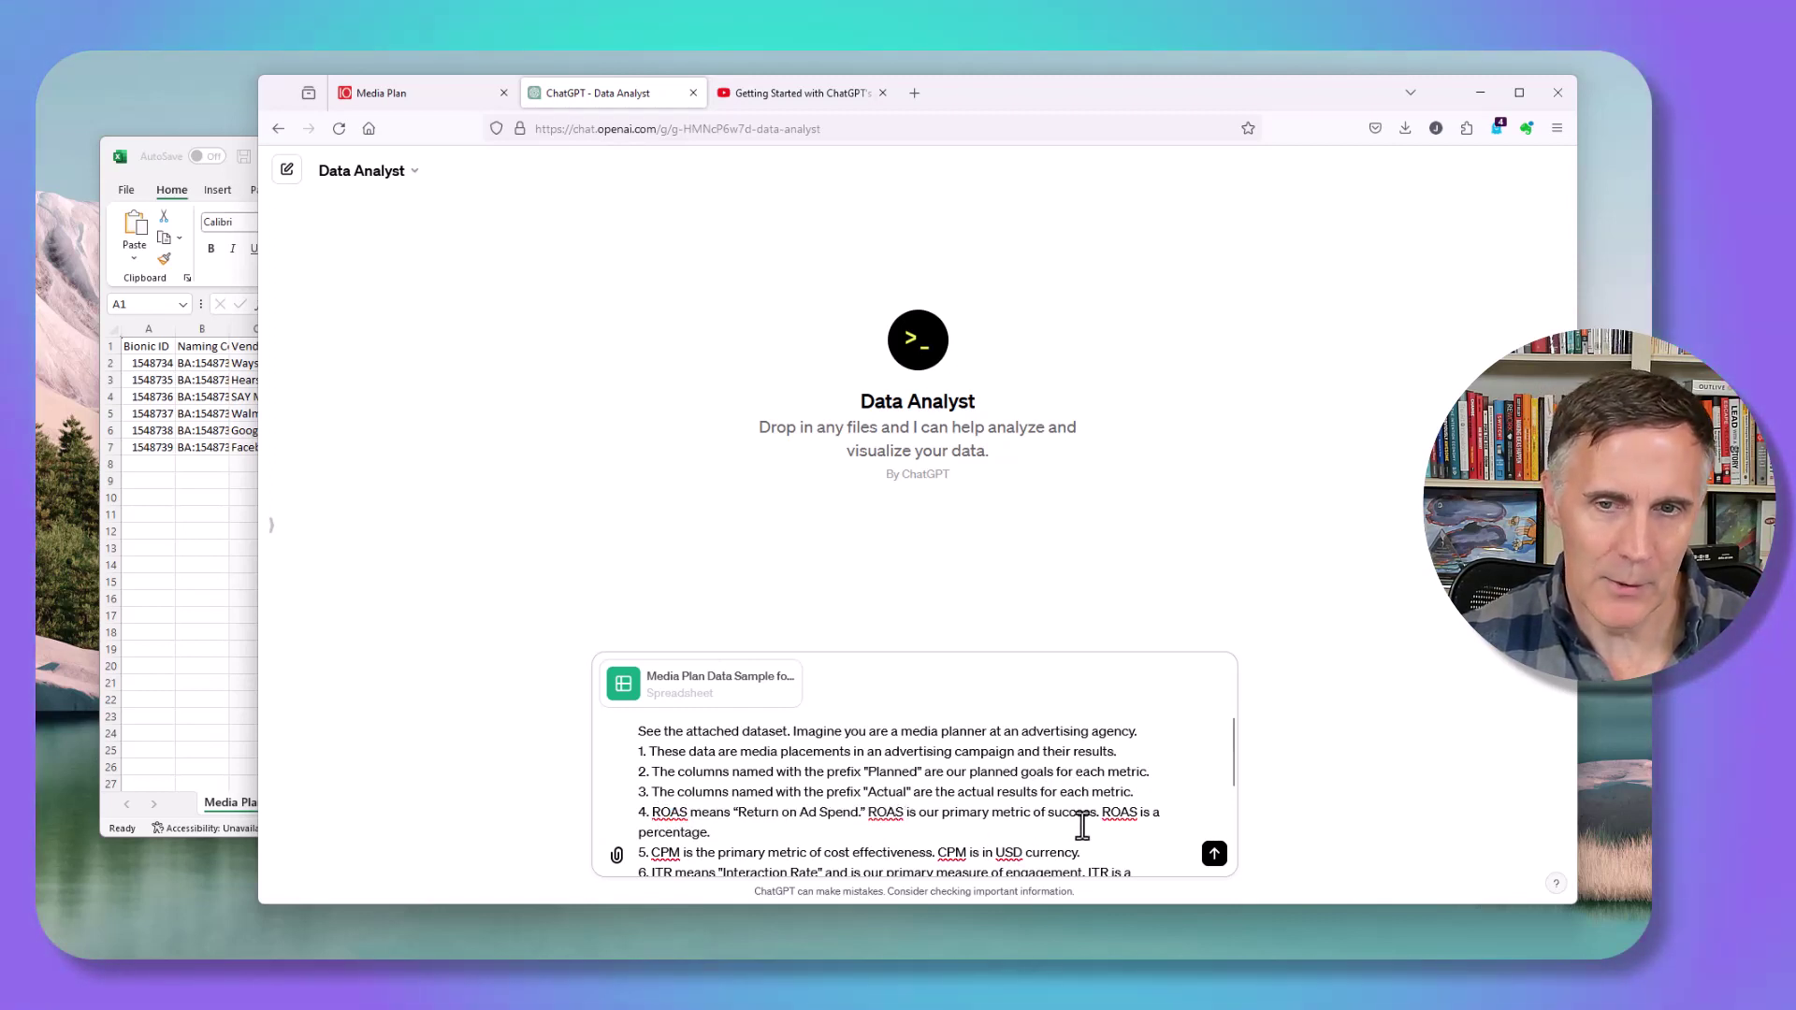
scroll(1082, 825, "down", 3)
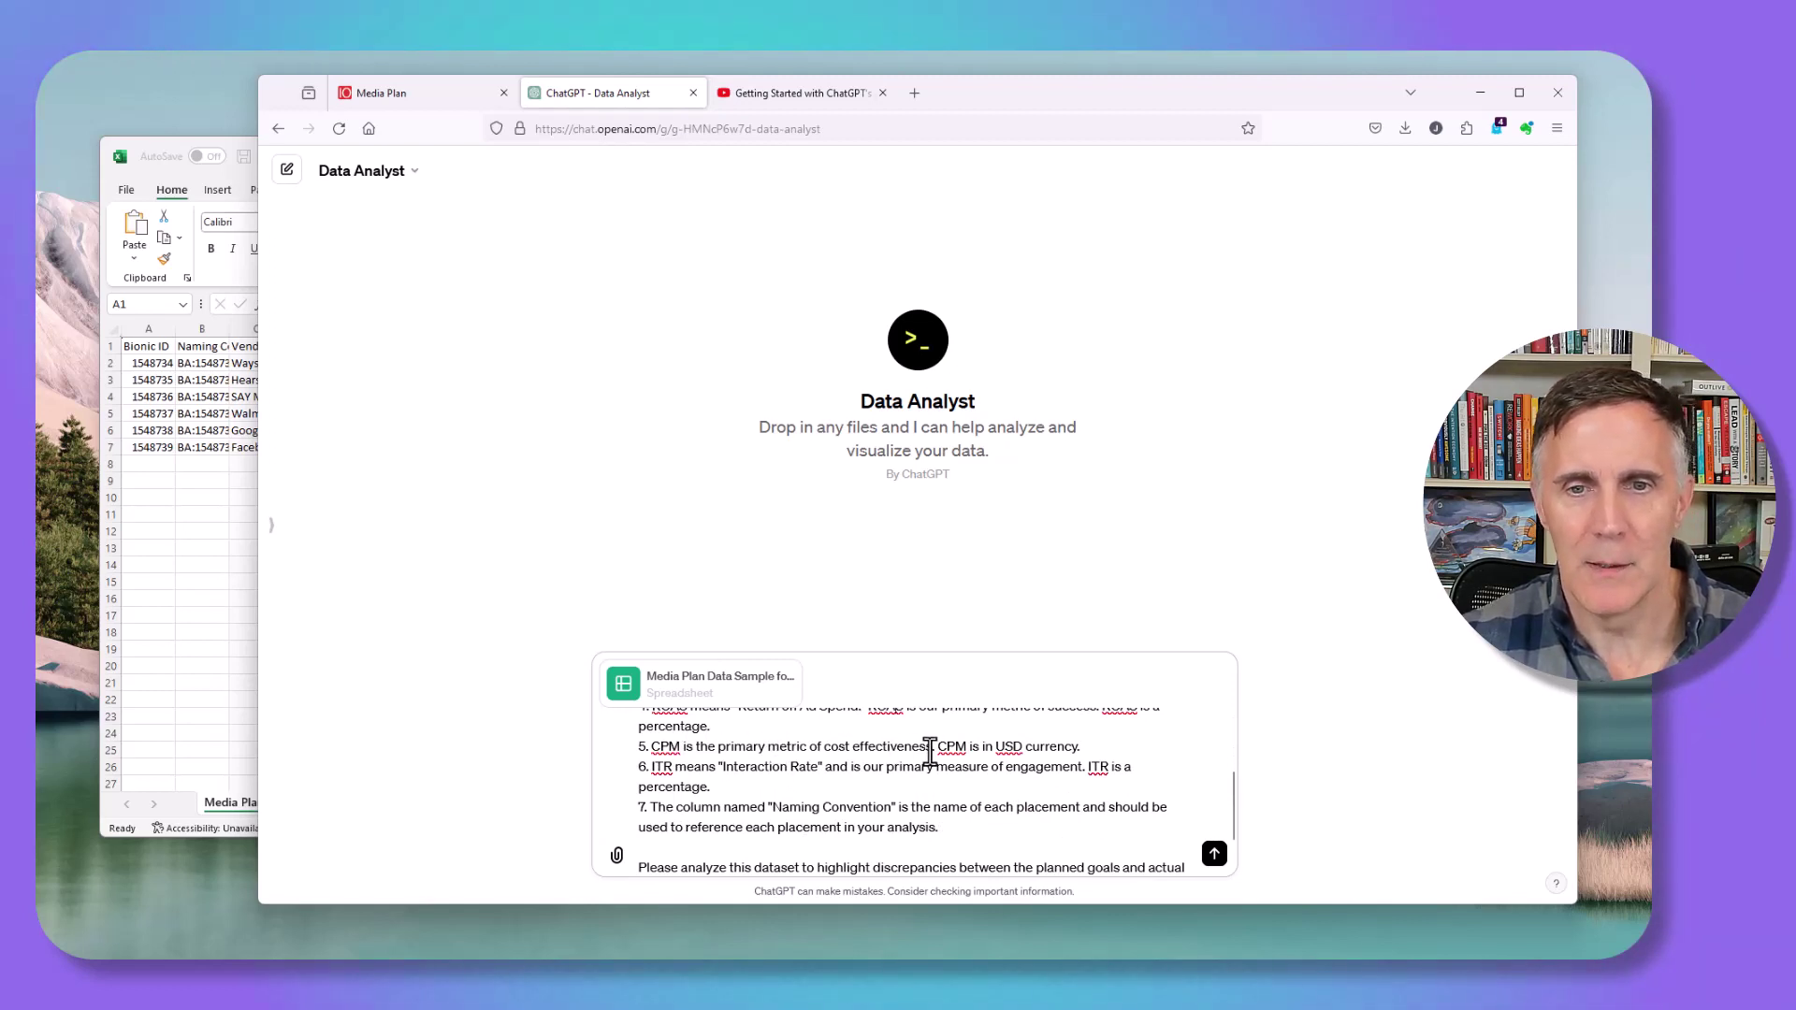
left_click_drag(937, 748, 1080, 748)
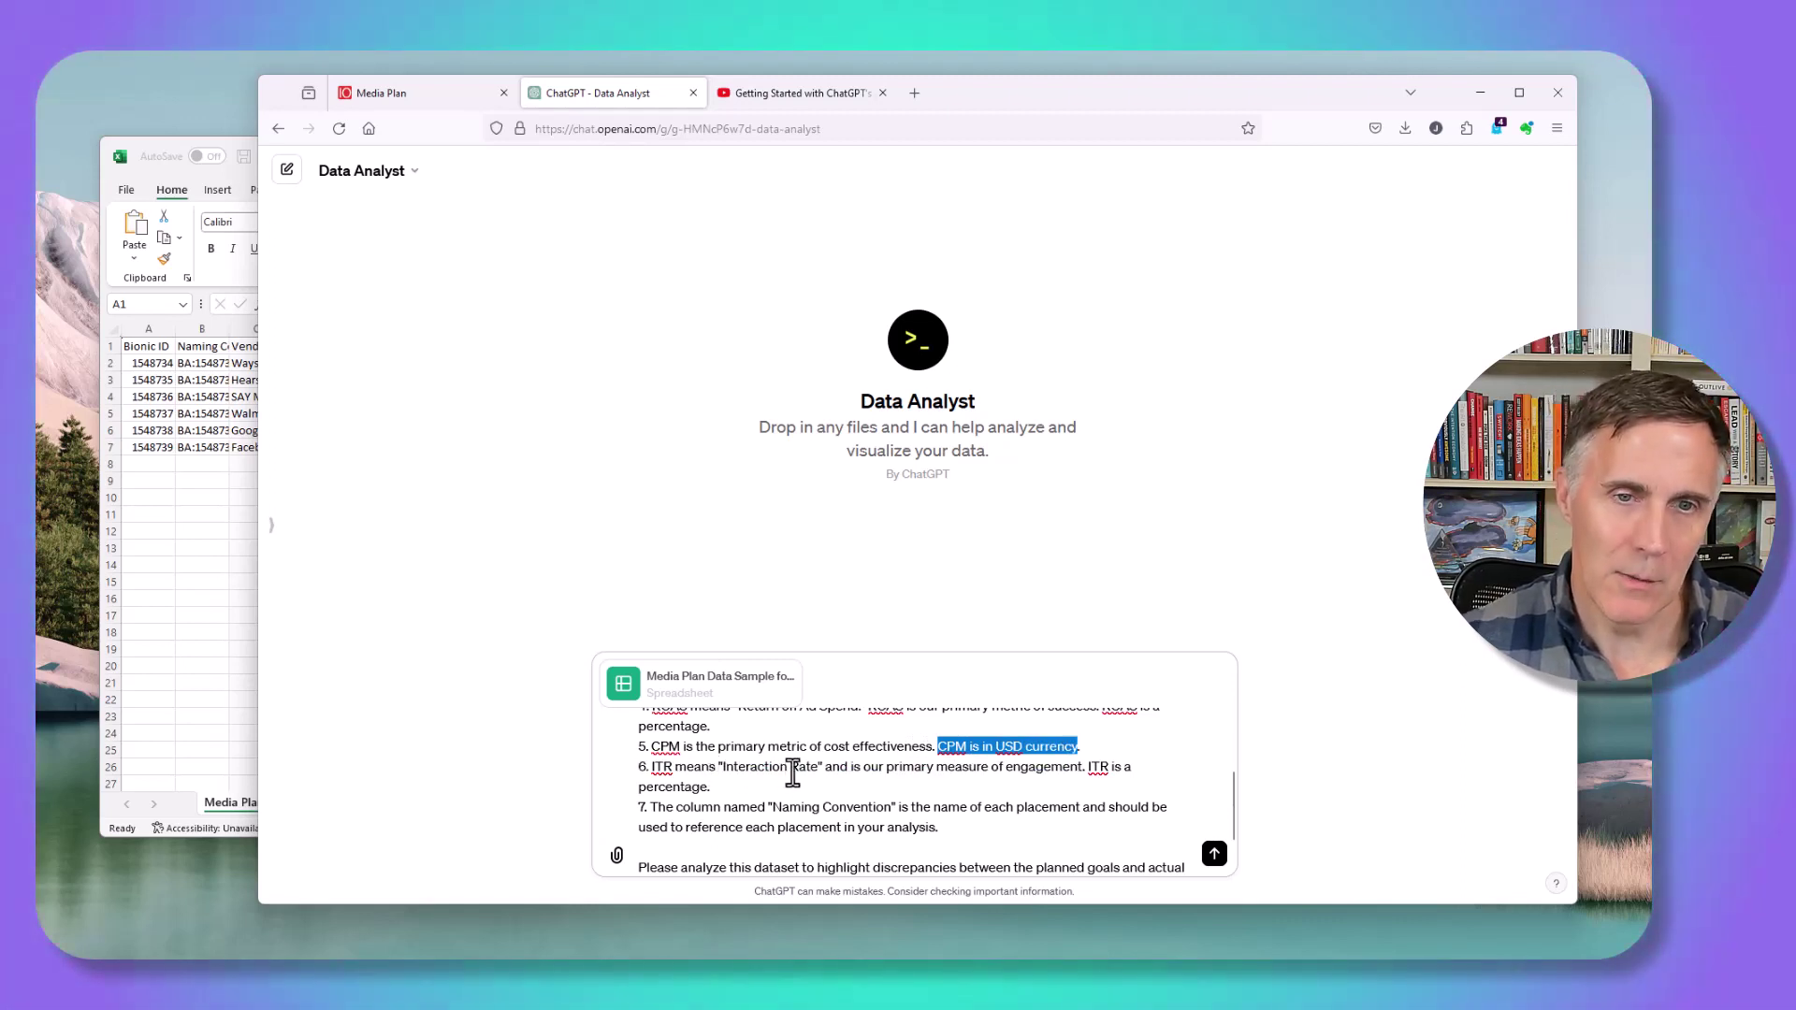
scroll(790, 796, "down", 1)
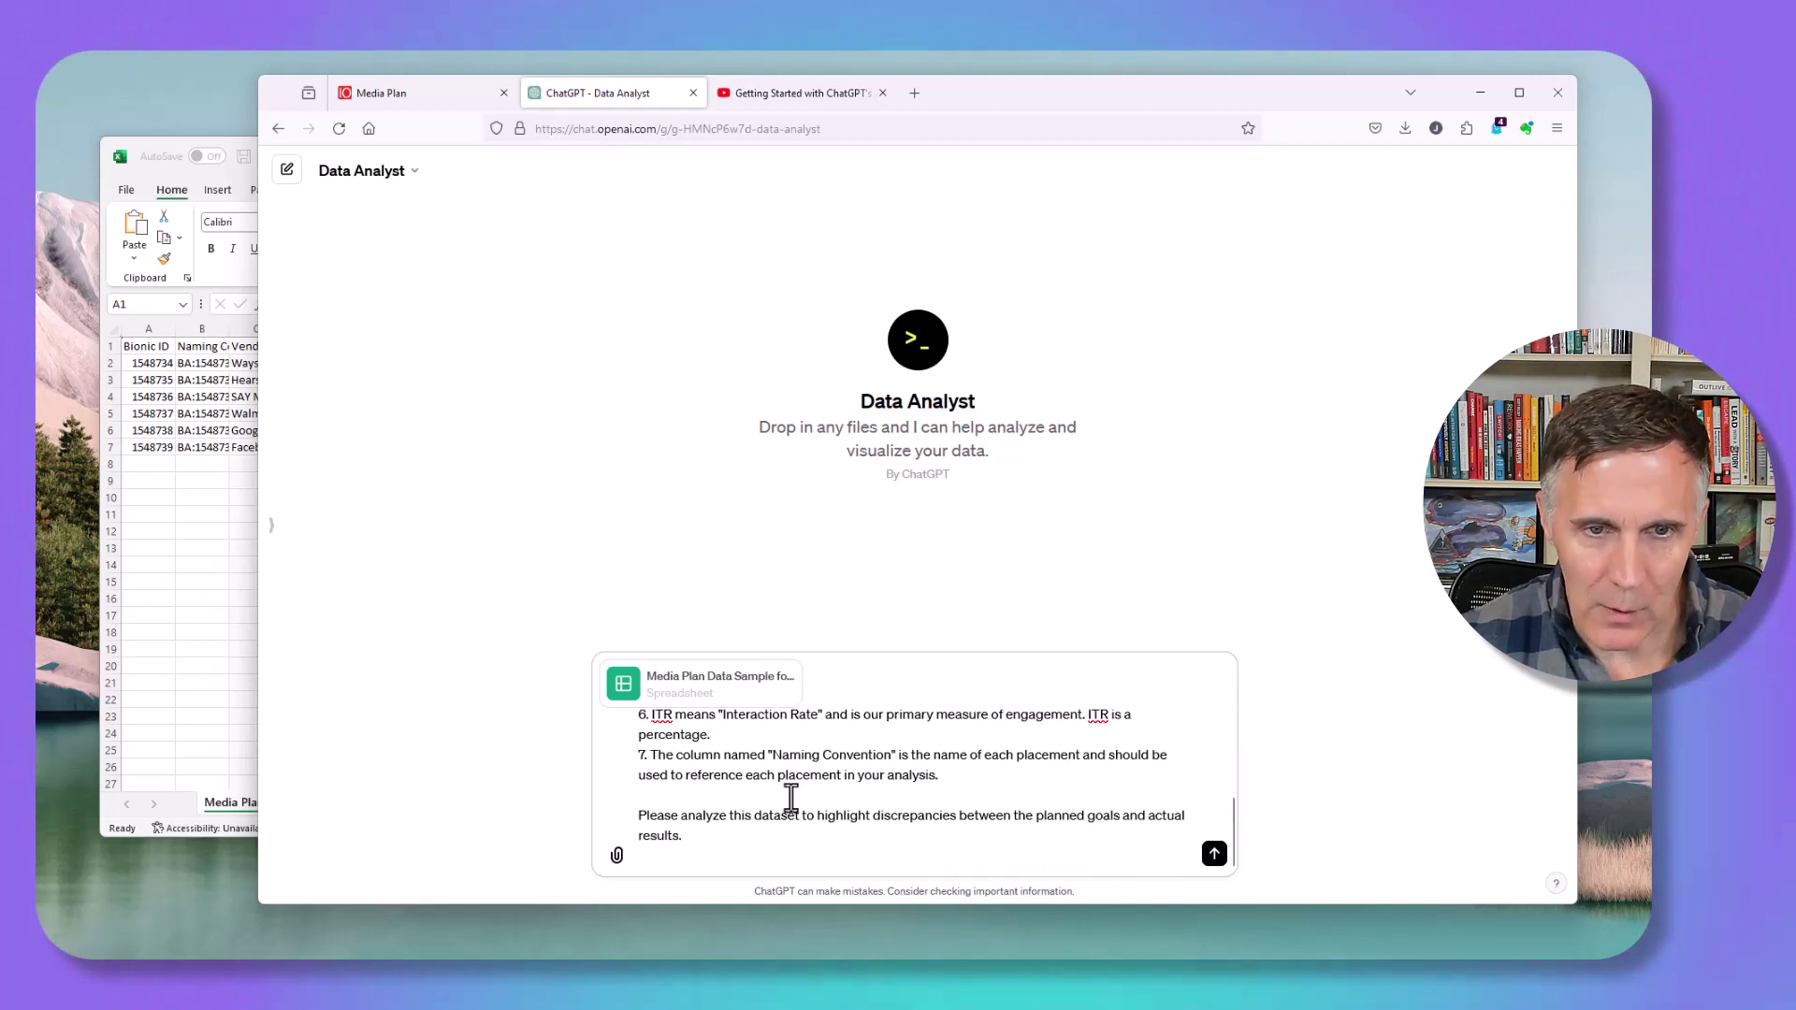
left_click(1214, 855)
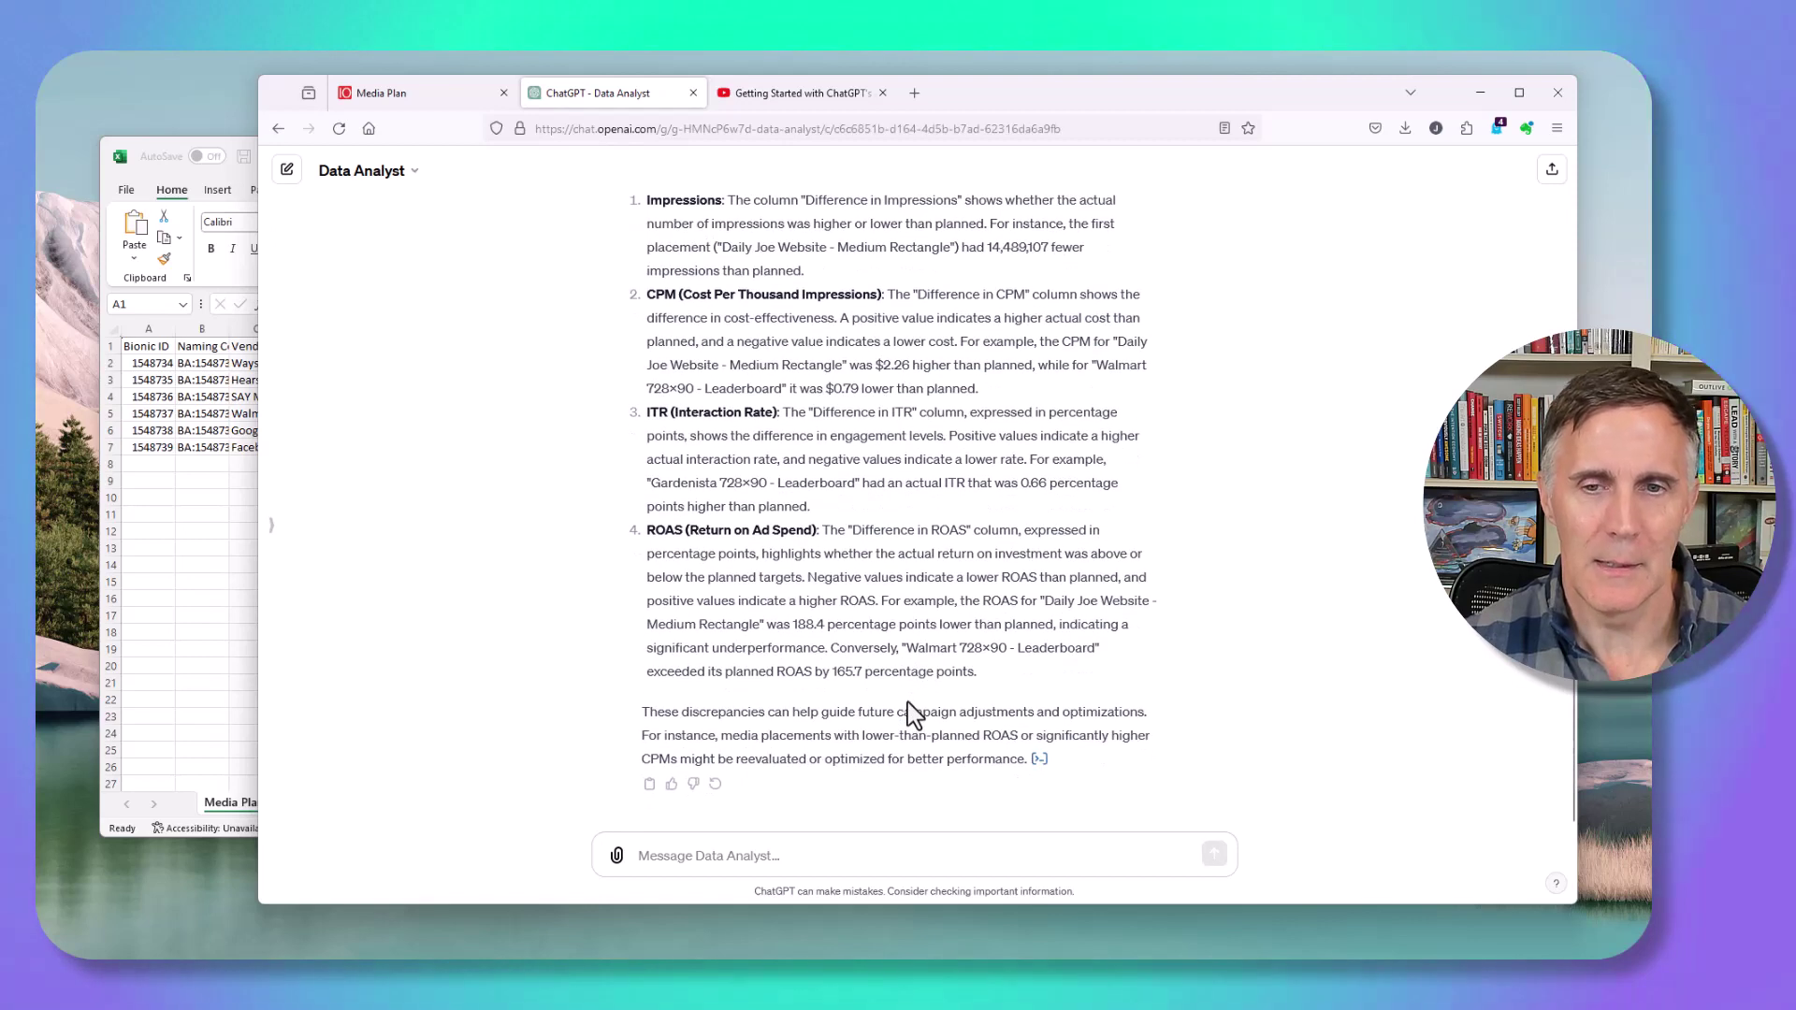
Step: Examine the analysis response, including its Python code and the discrepancies for impressions, CPM, ITR and ROAS
scroll(1003, 449, "up", 5)
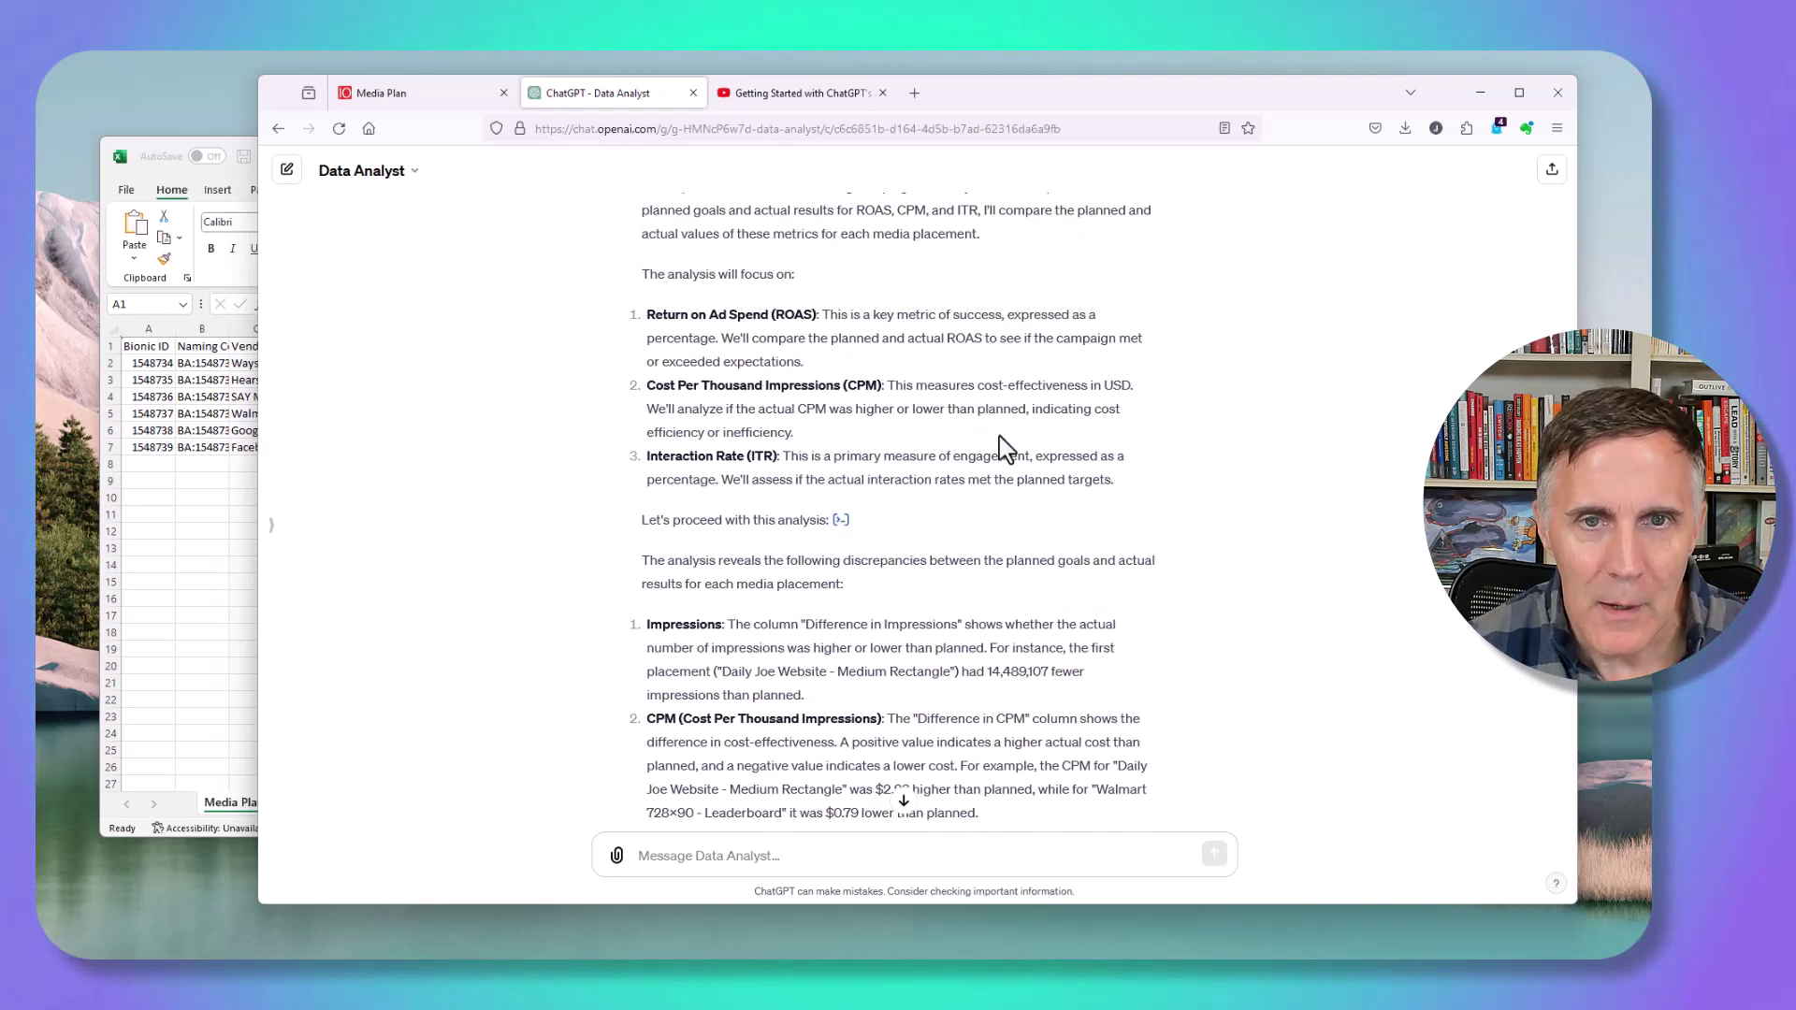
left_click(840, 520)
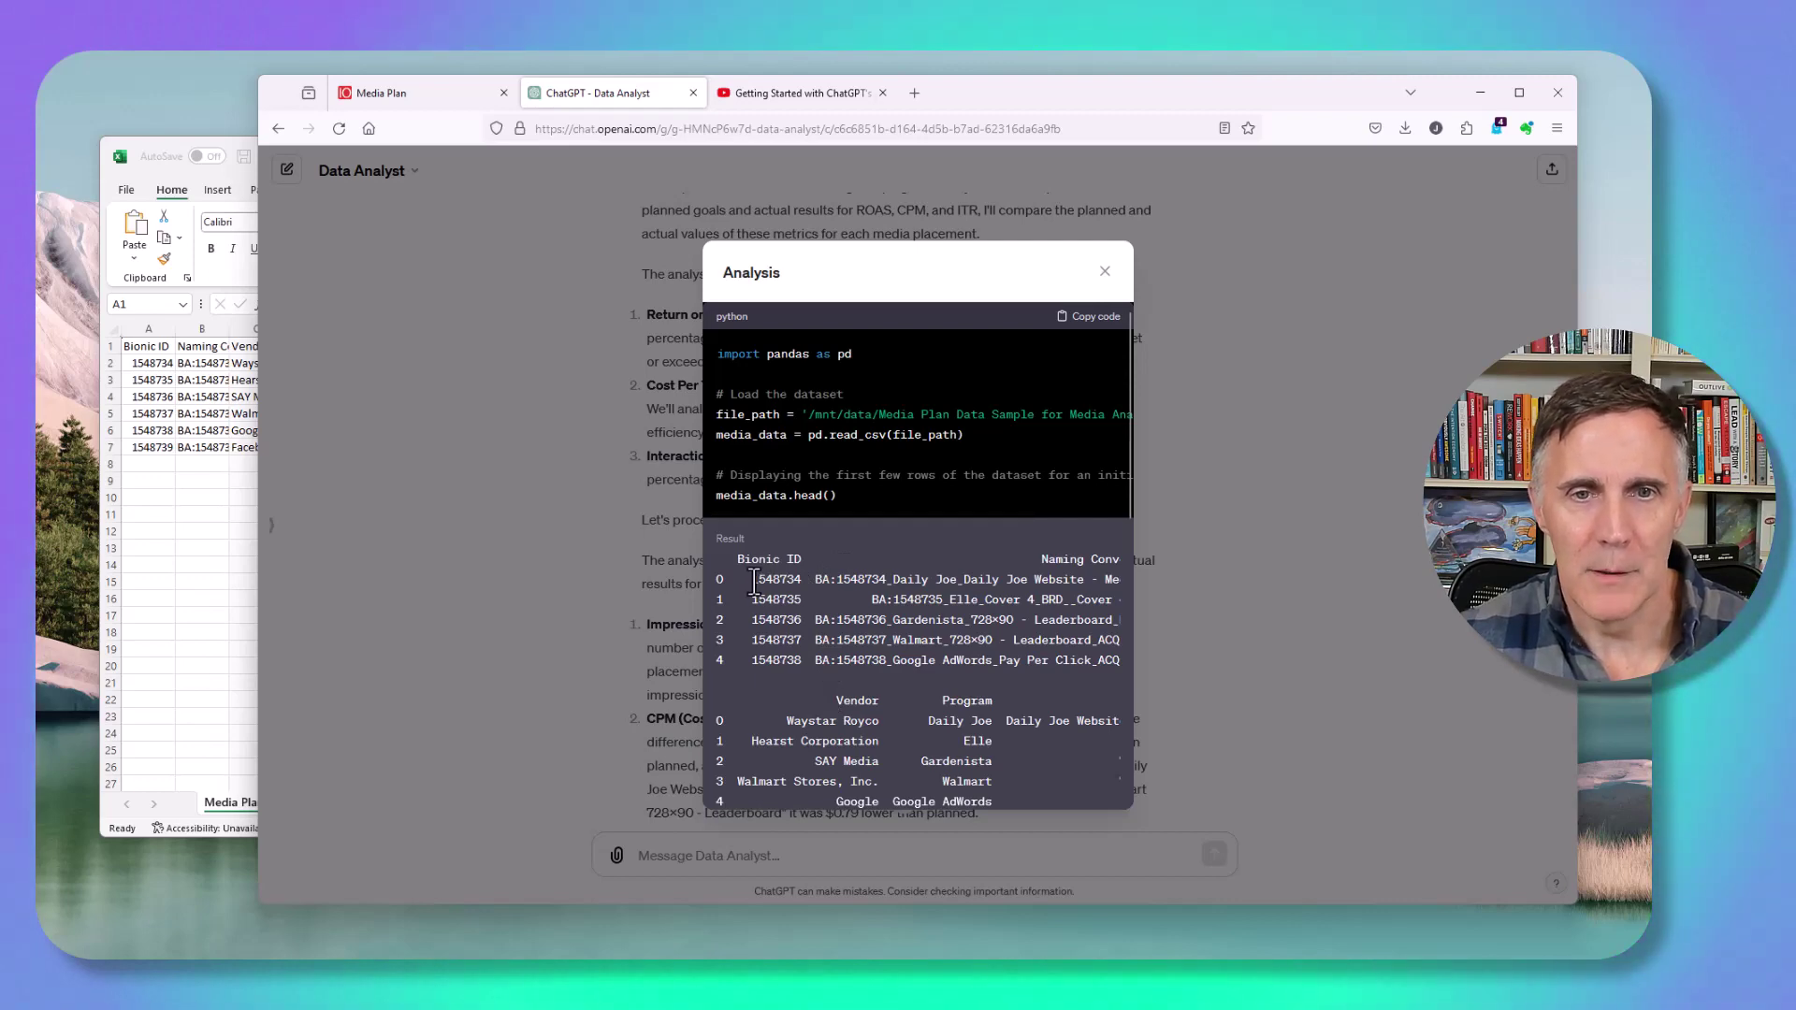
left_click(1105, 279)
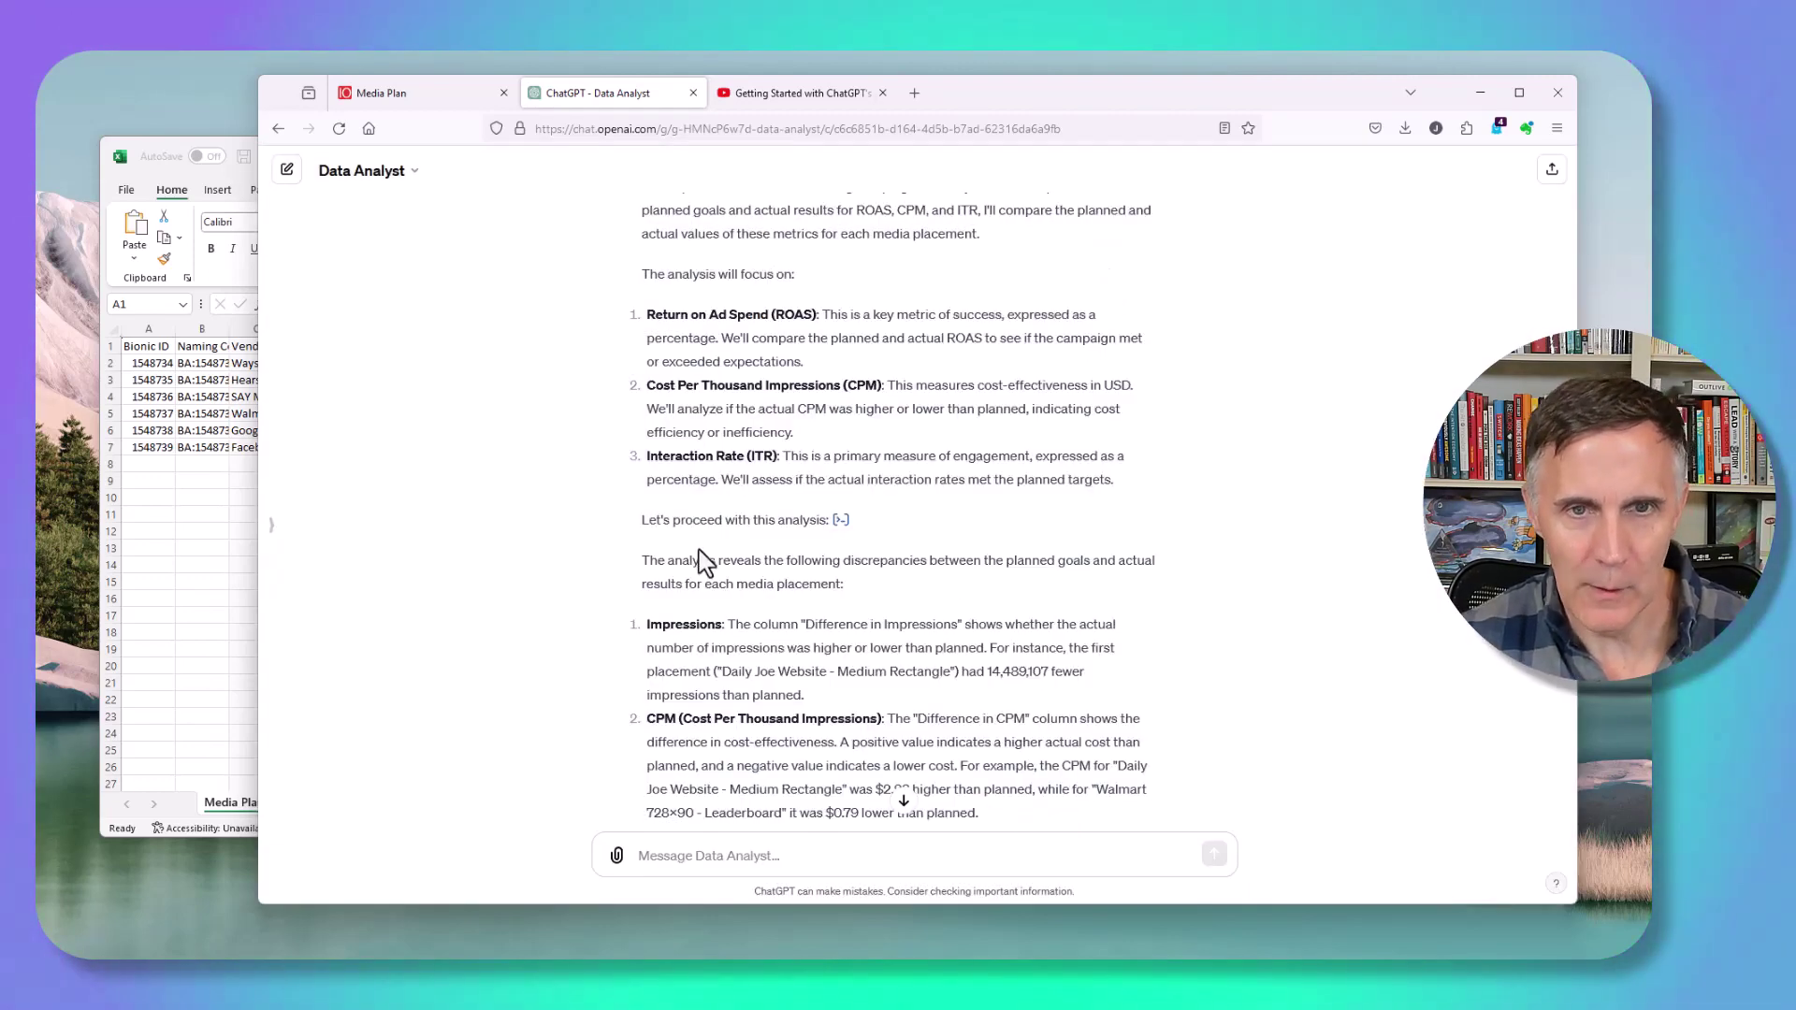
scroll(748, 589, "down", 4)
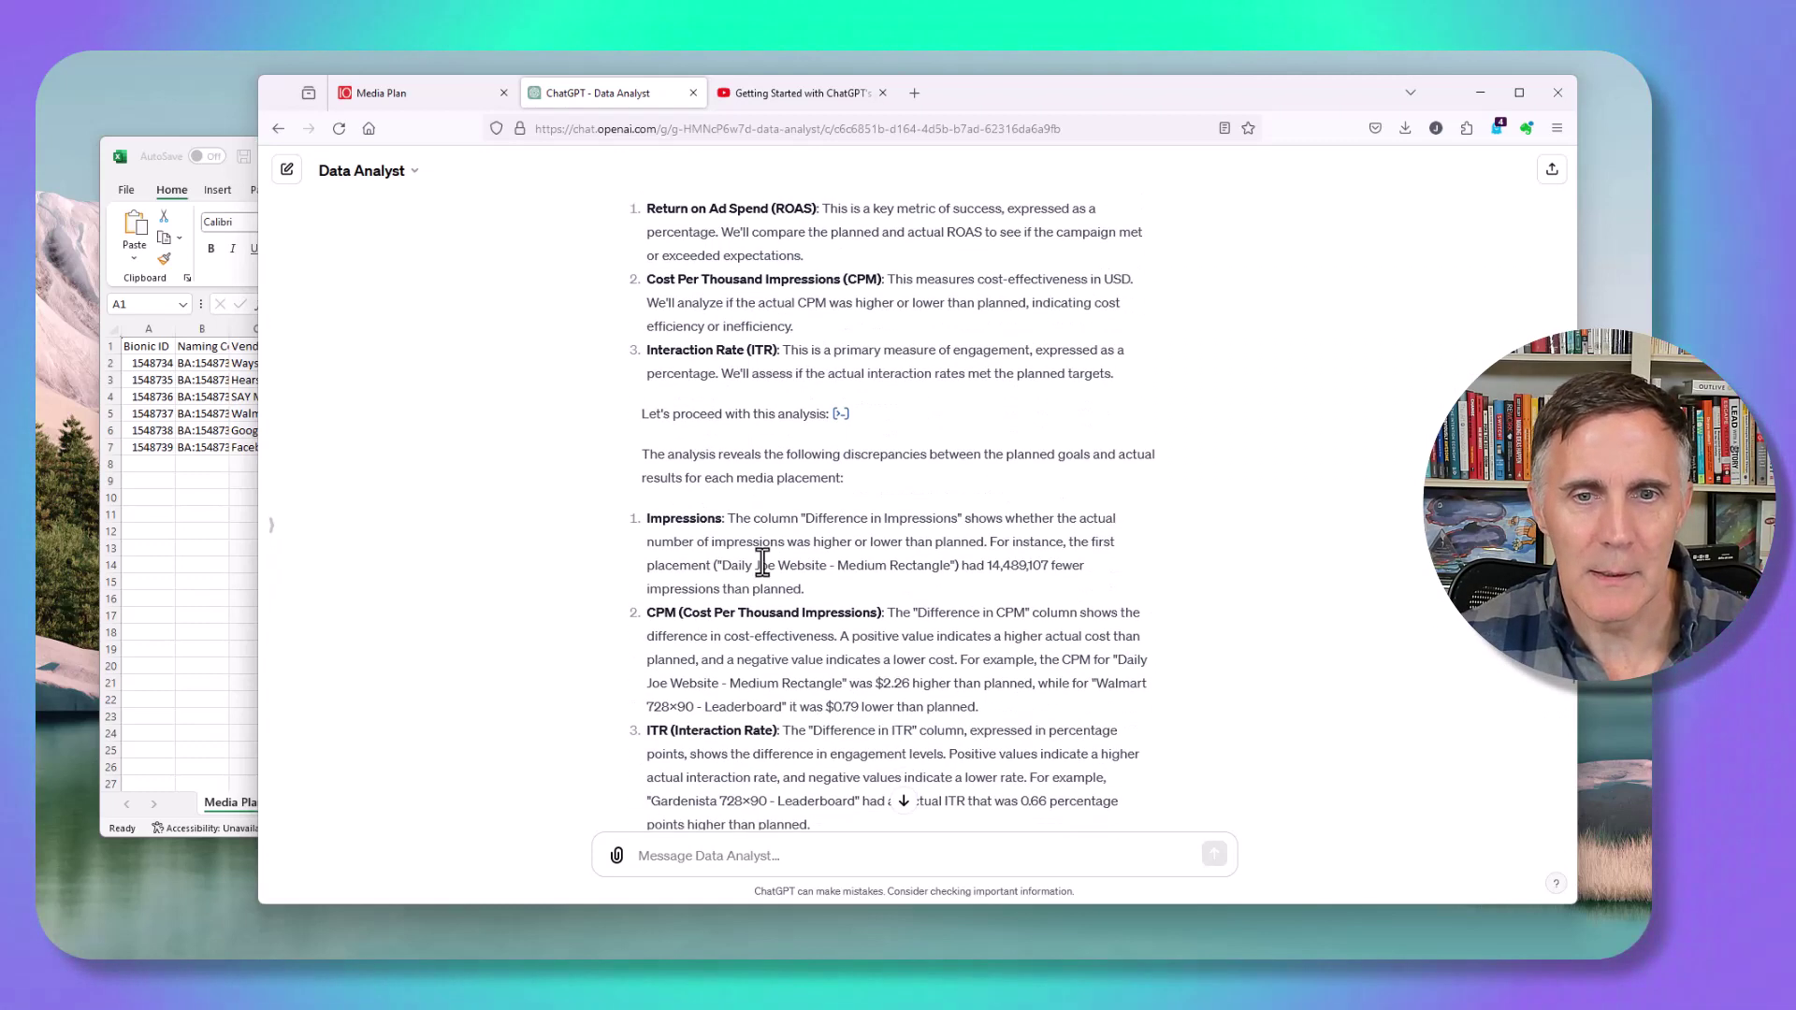
scroll(776, 561, "down", 1)
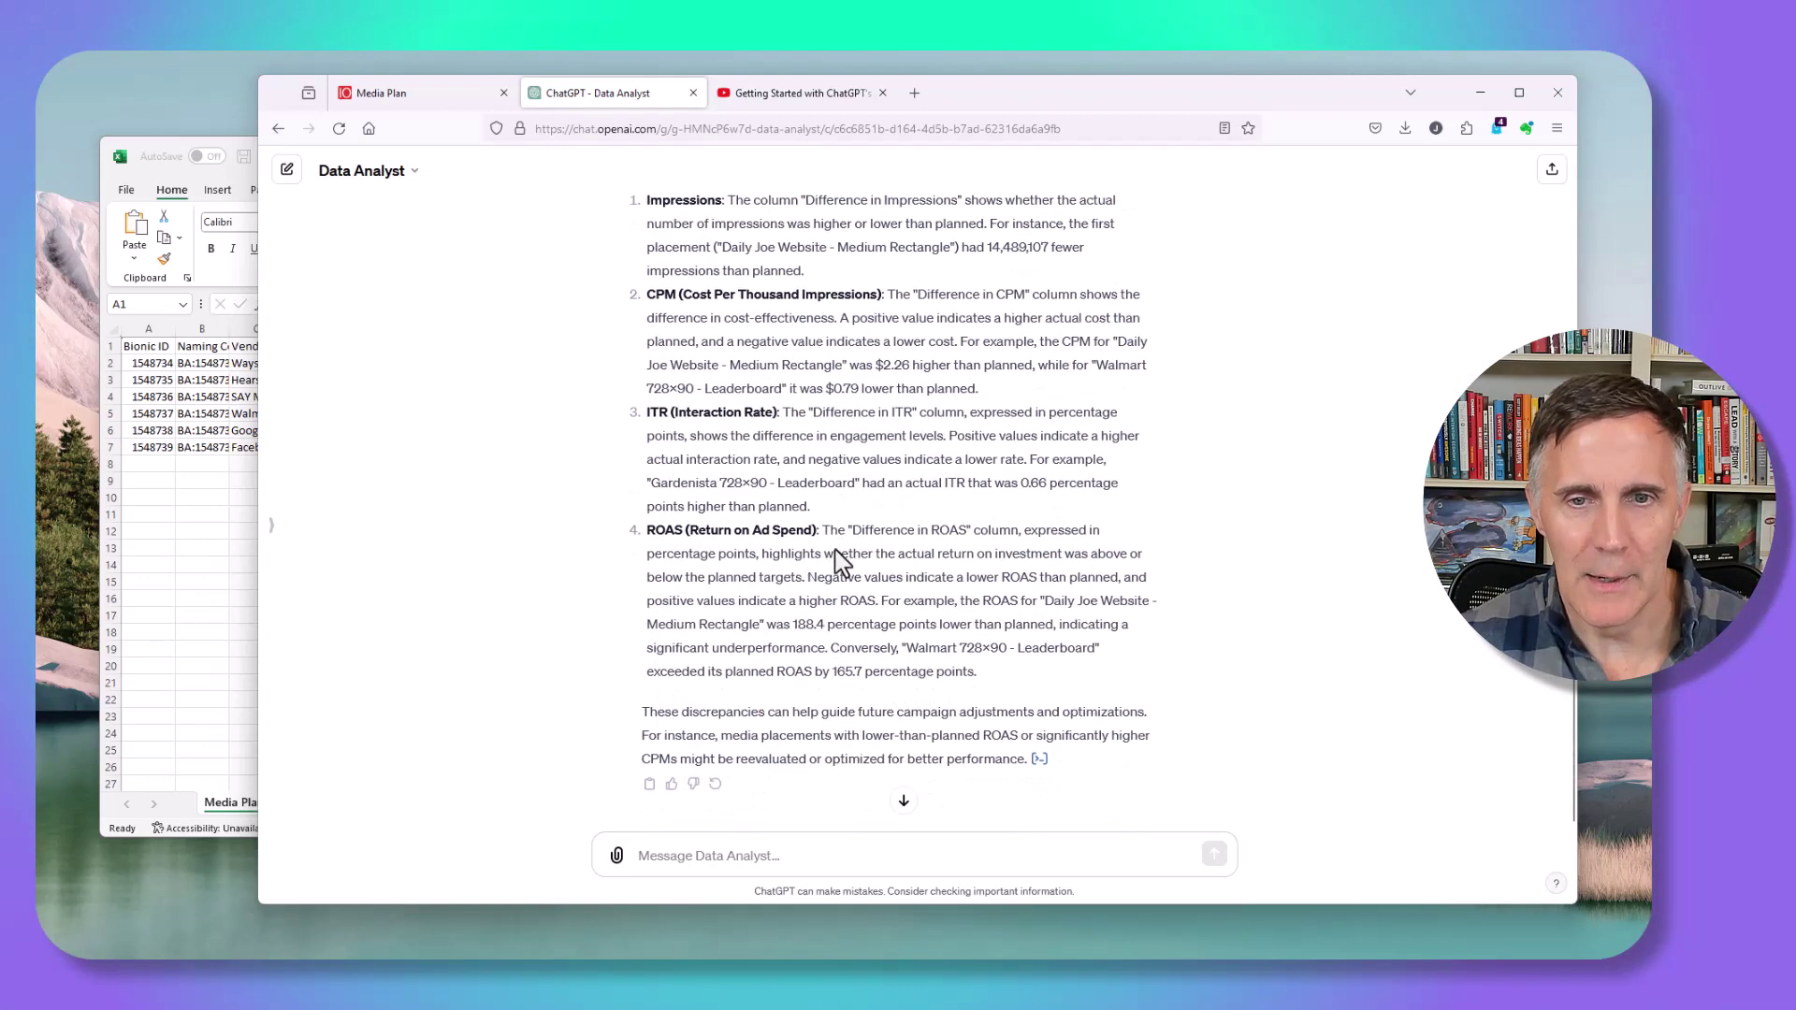
Step: Inspect the Python code behind the discrepancy analysis and reread the explanation of the ROAS differences
left_click(1039, 758)
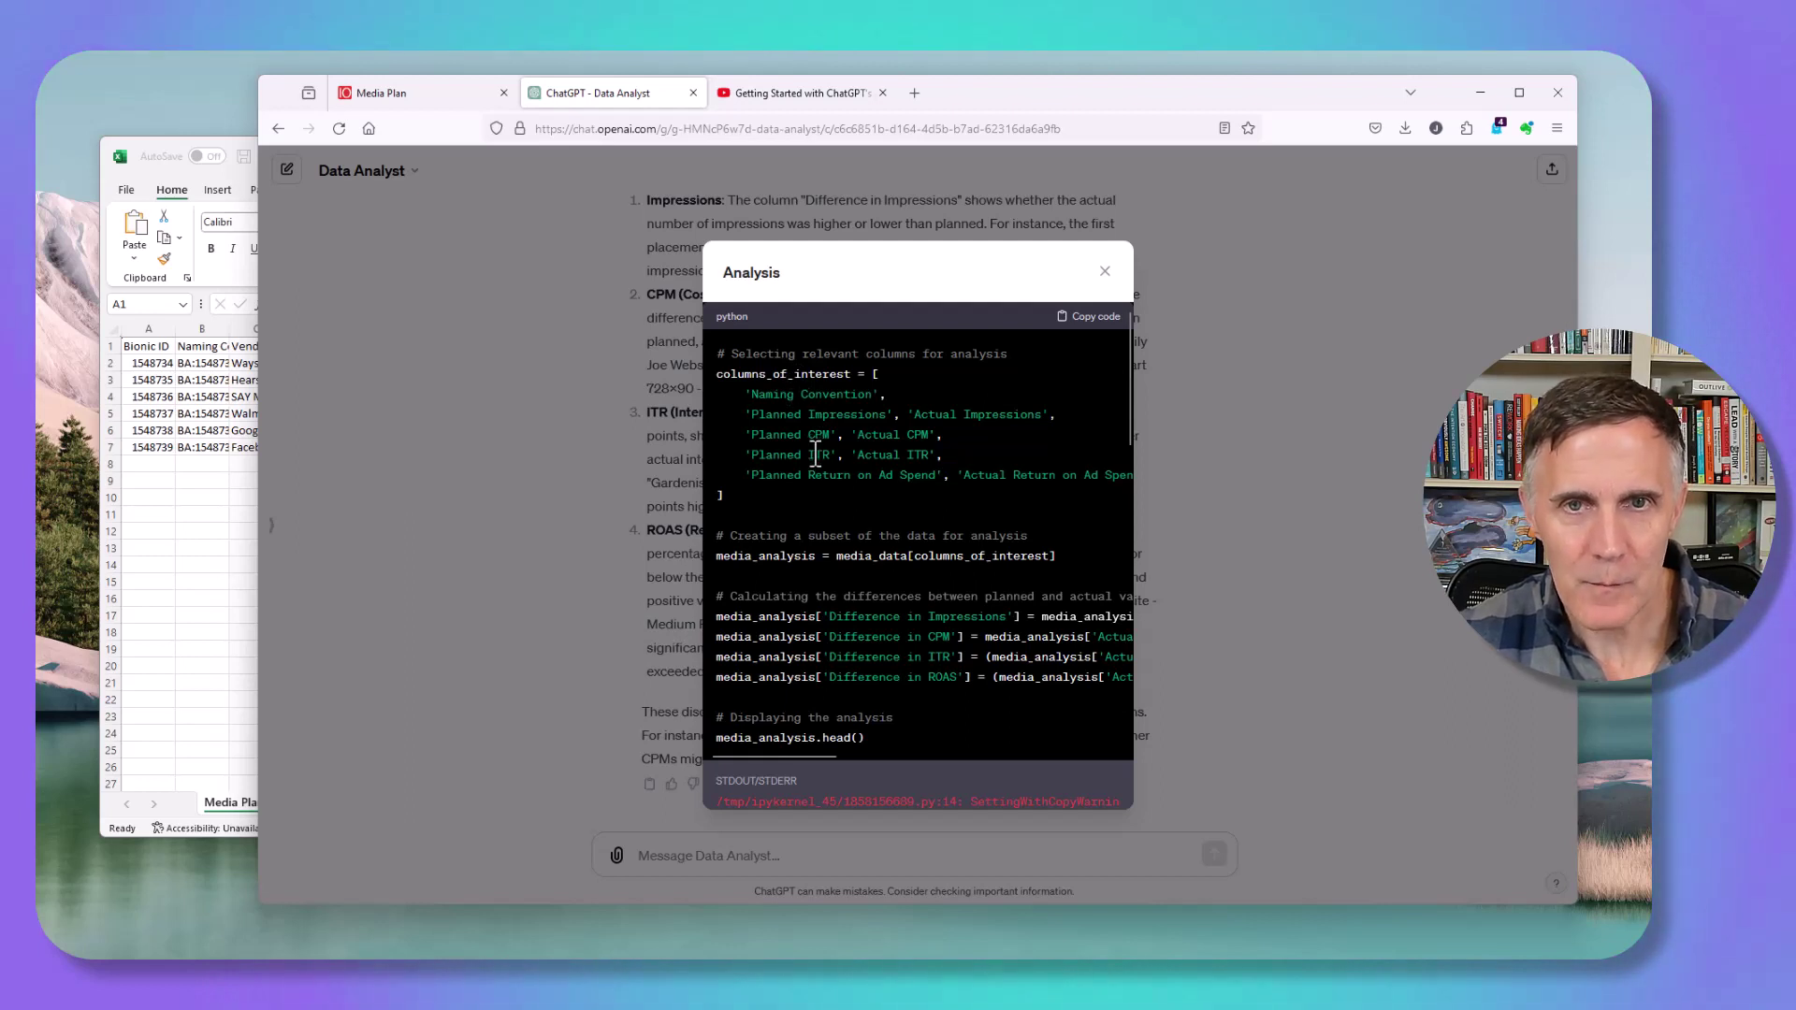
scroll(808, 440, "down", 3)
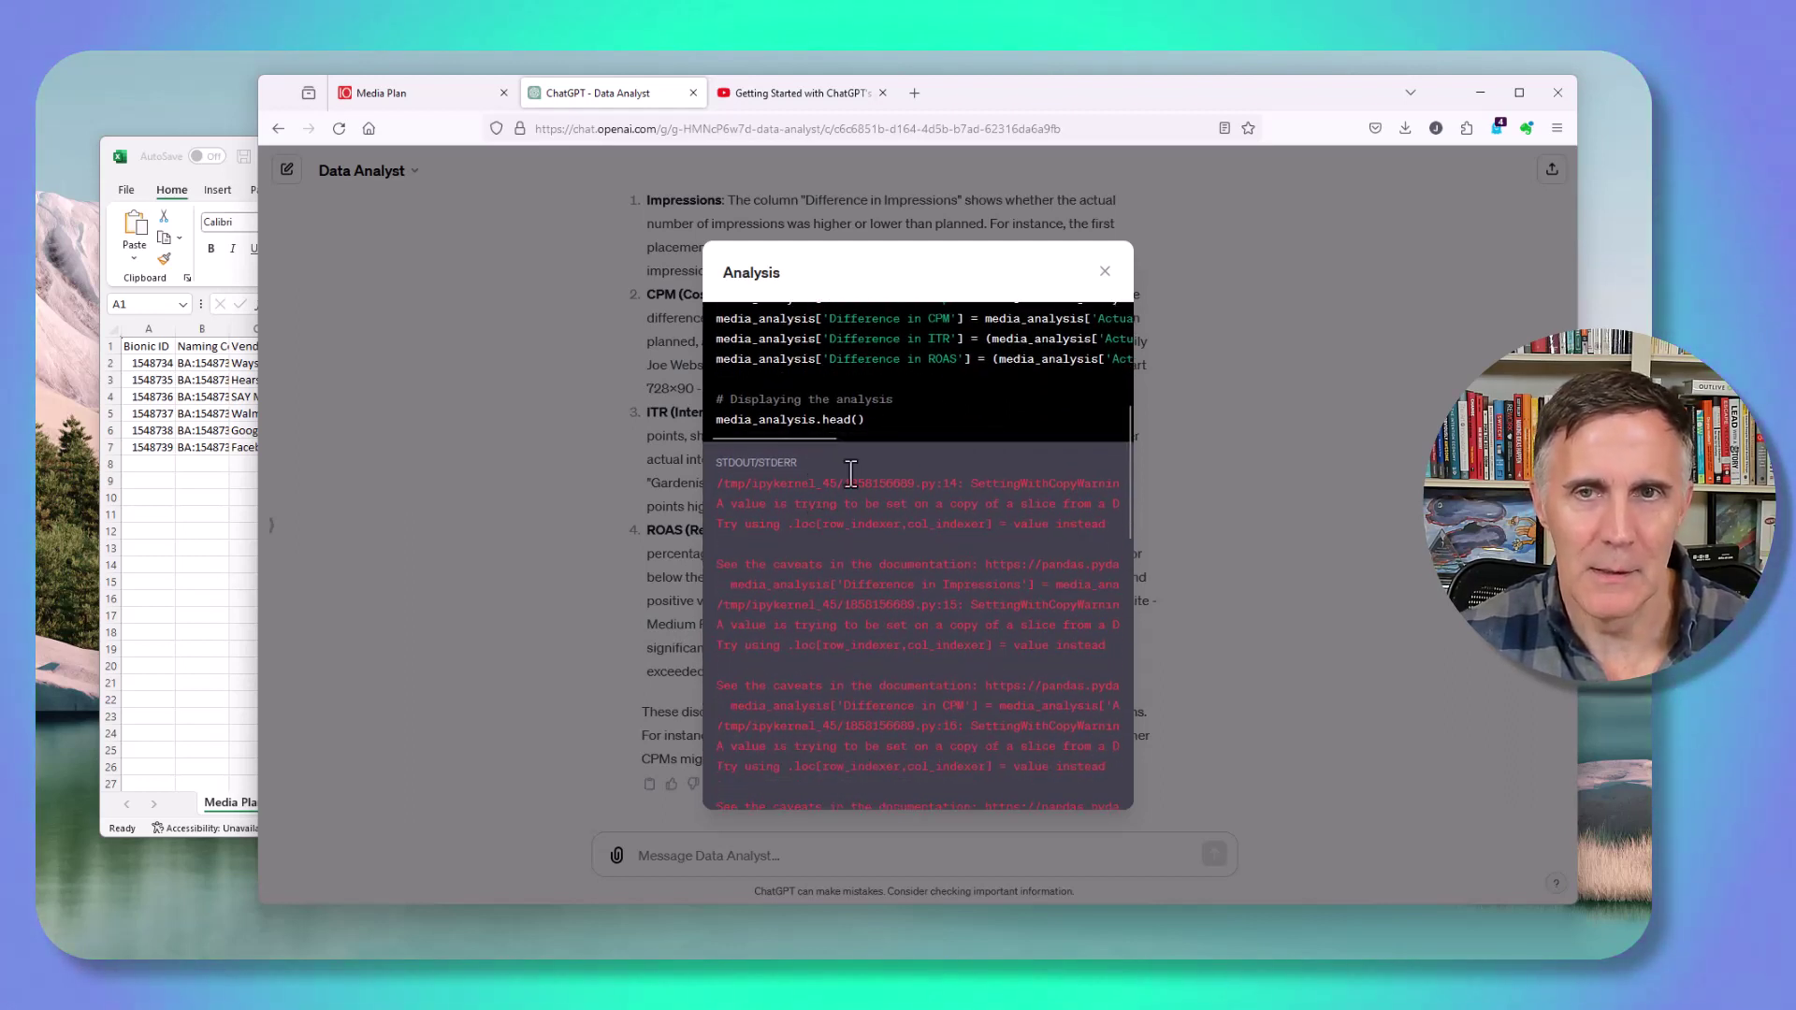
left_click(1103, 273)
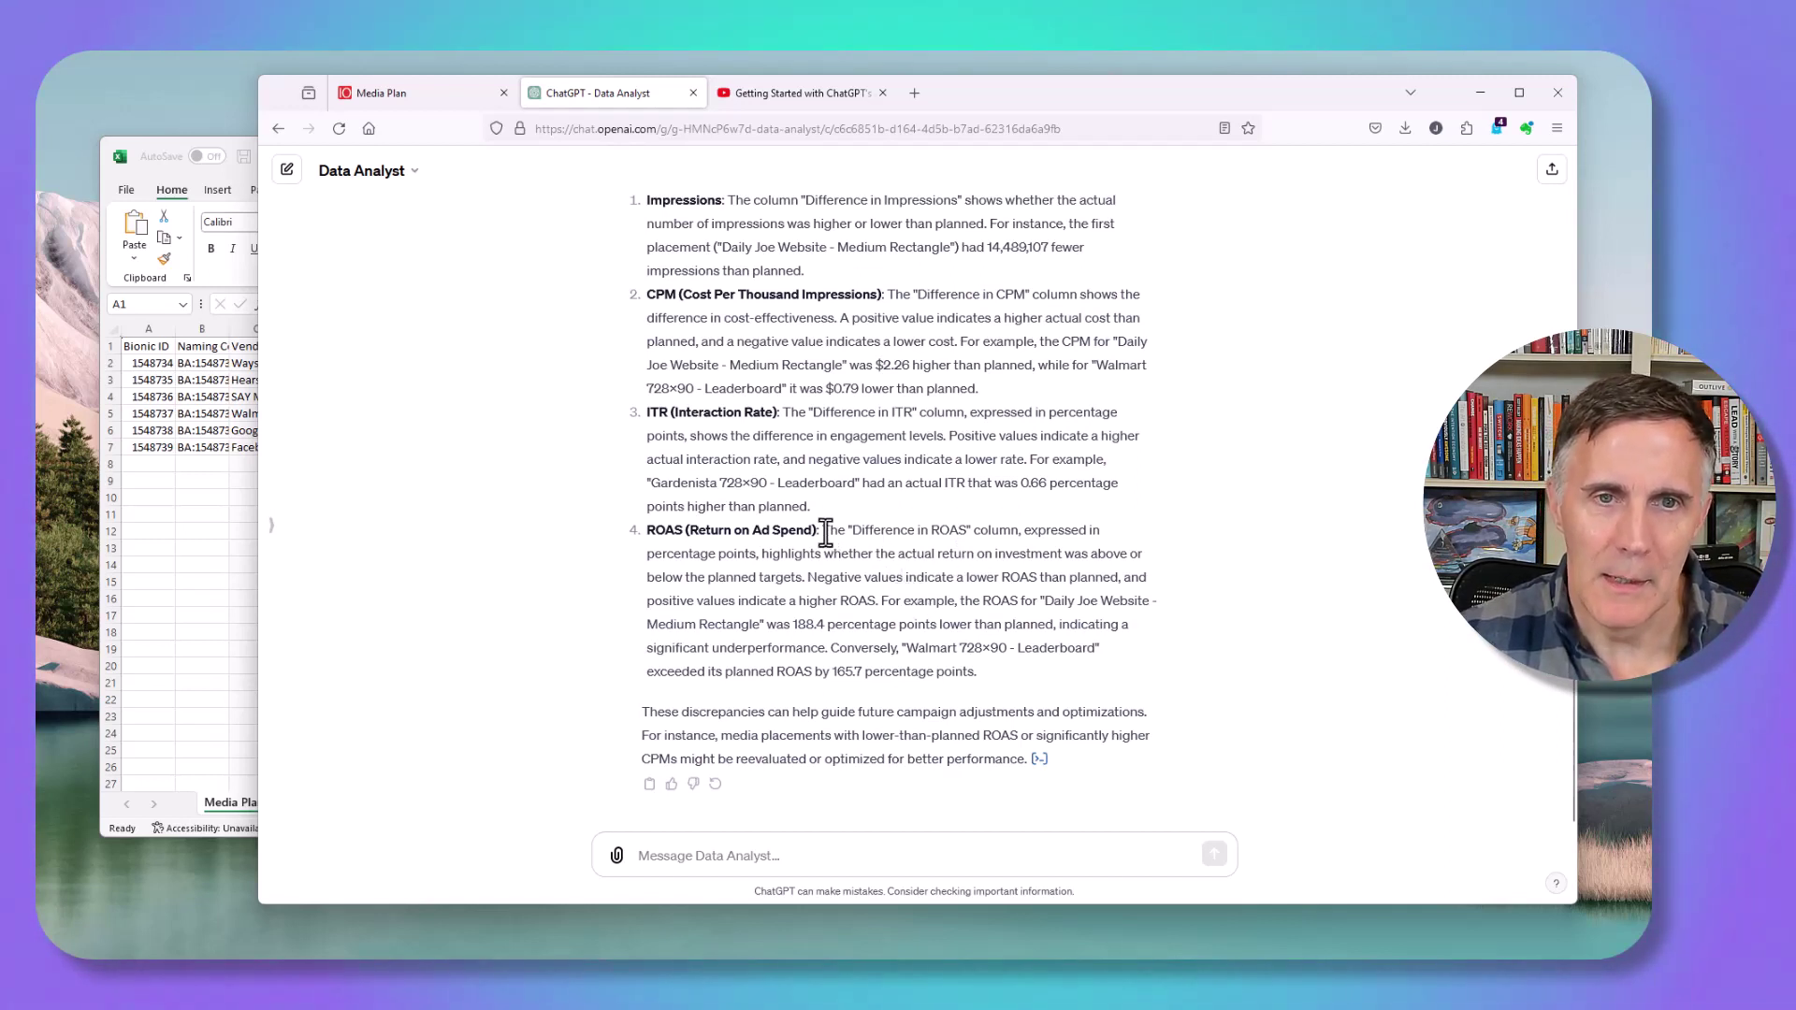
left_click_drag(825, 531, 943, 580)
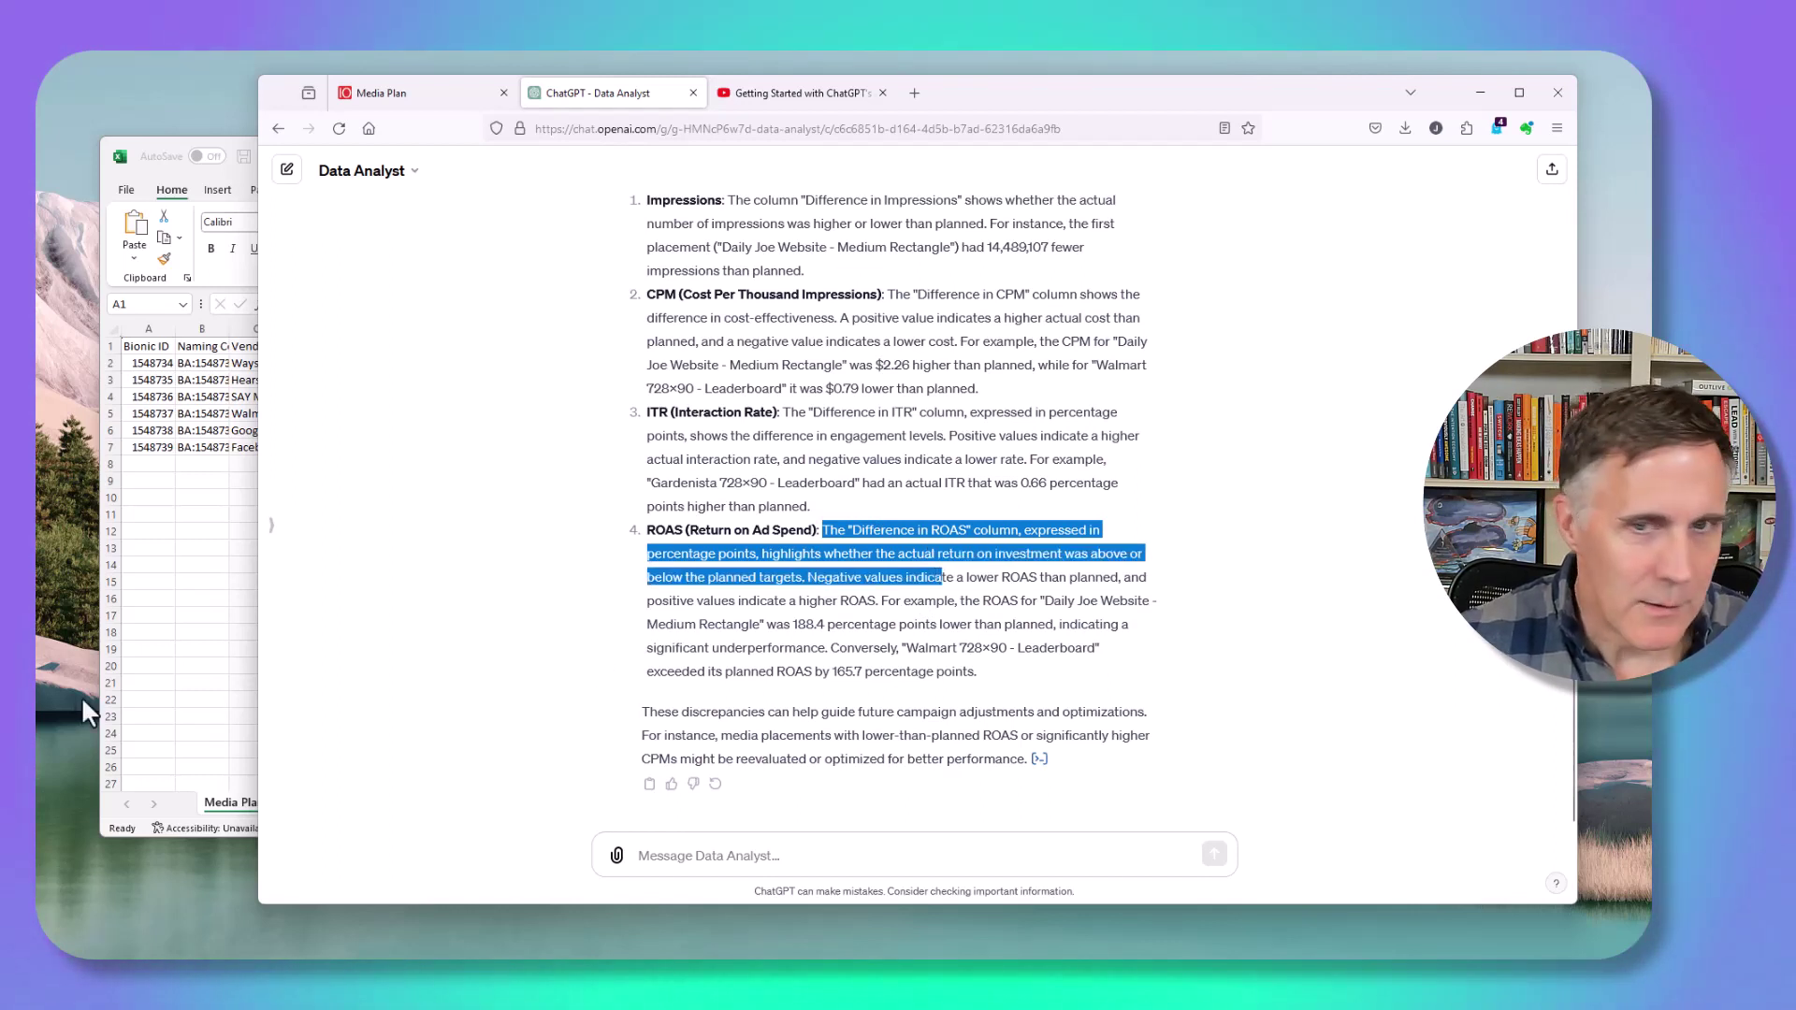
Step: Send the prompt "Please summarize performance by vendor." and review the resulting vendor summary, including Facebook's average ROAS difference
key("alt+Tab")
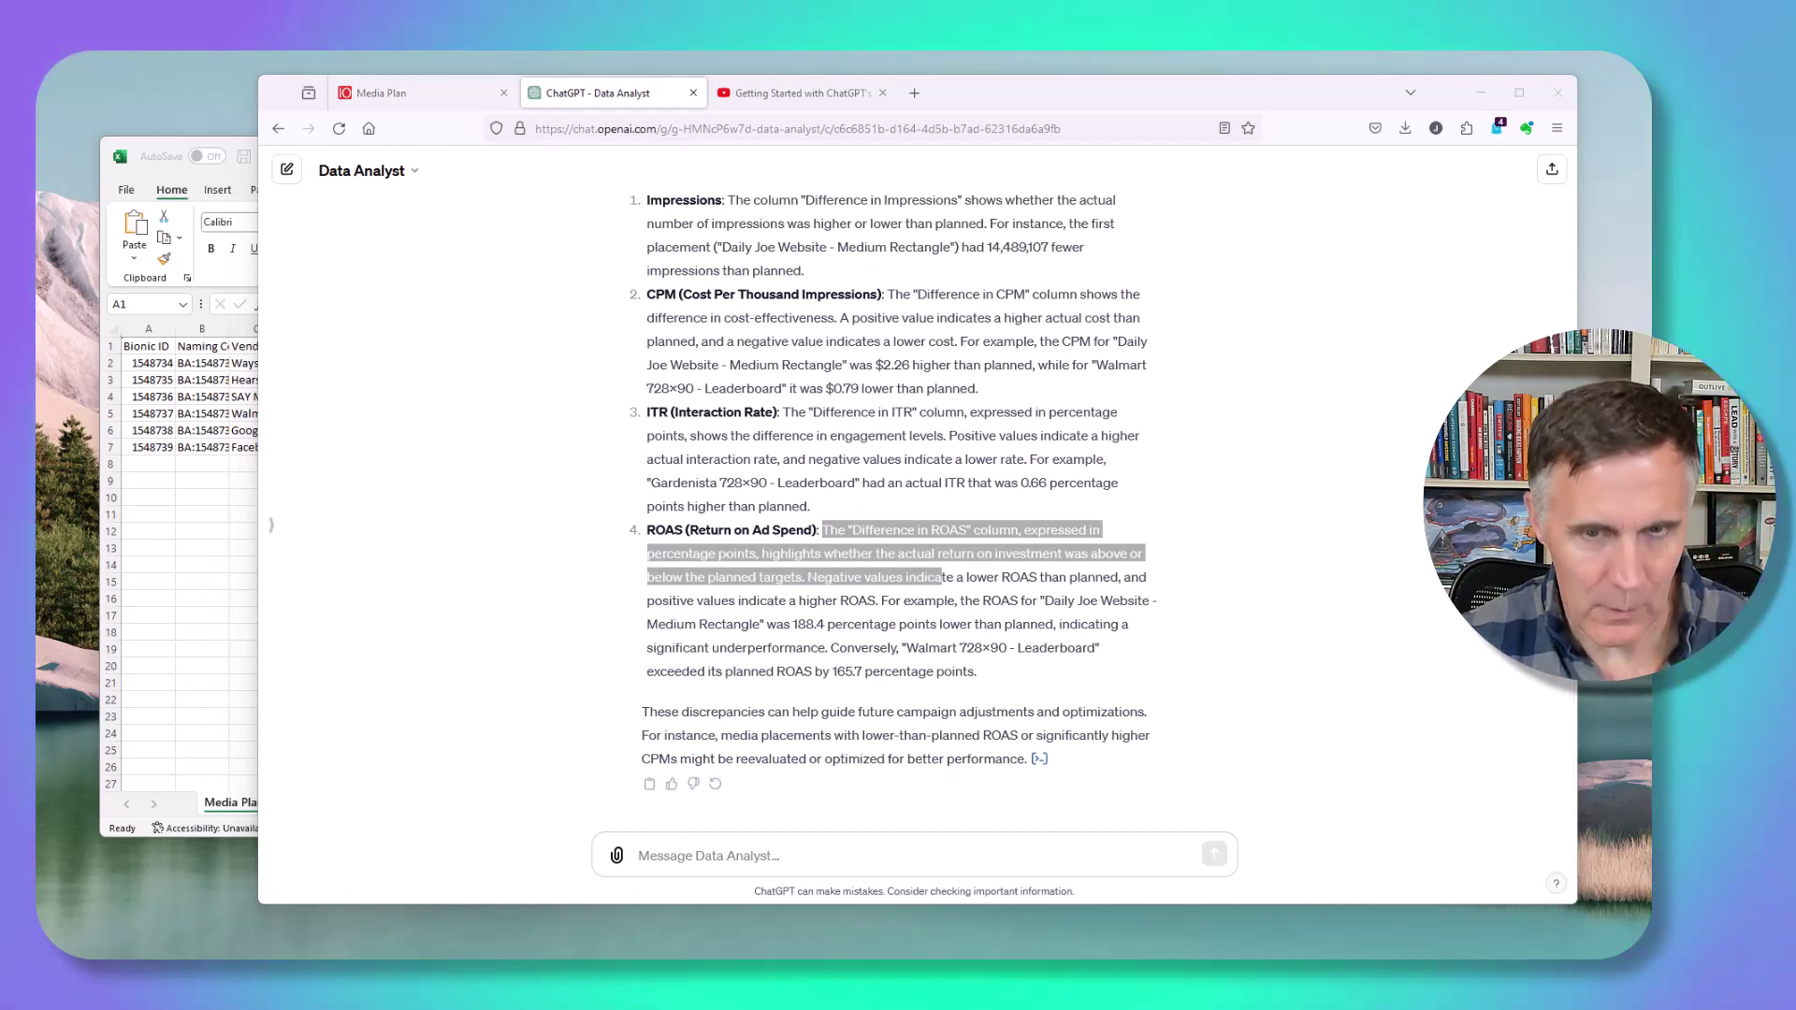
left_click(756, 856)
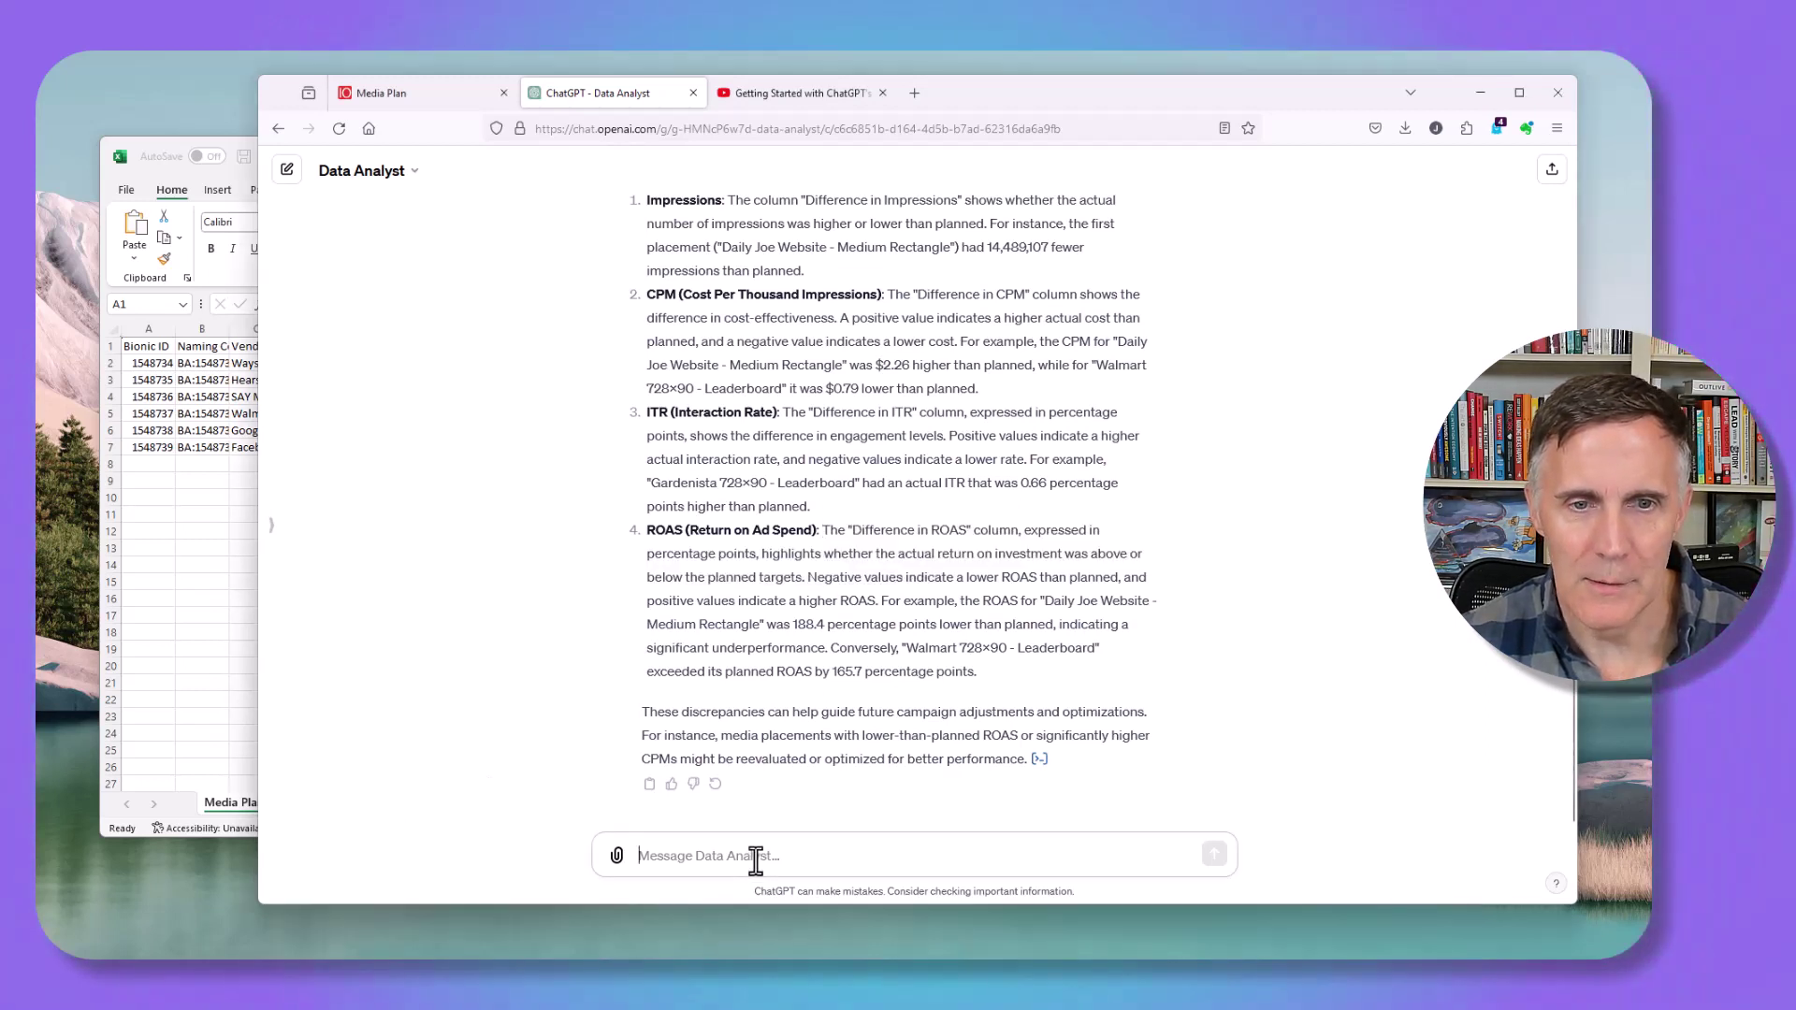
type("Please summarize performance by vendor.")
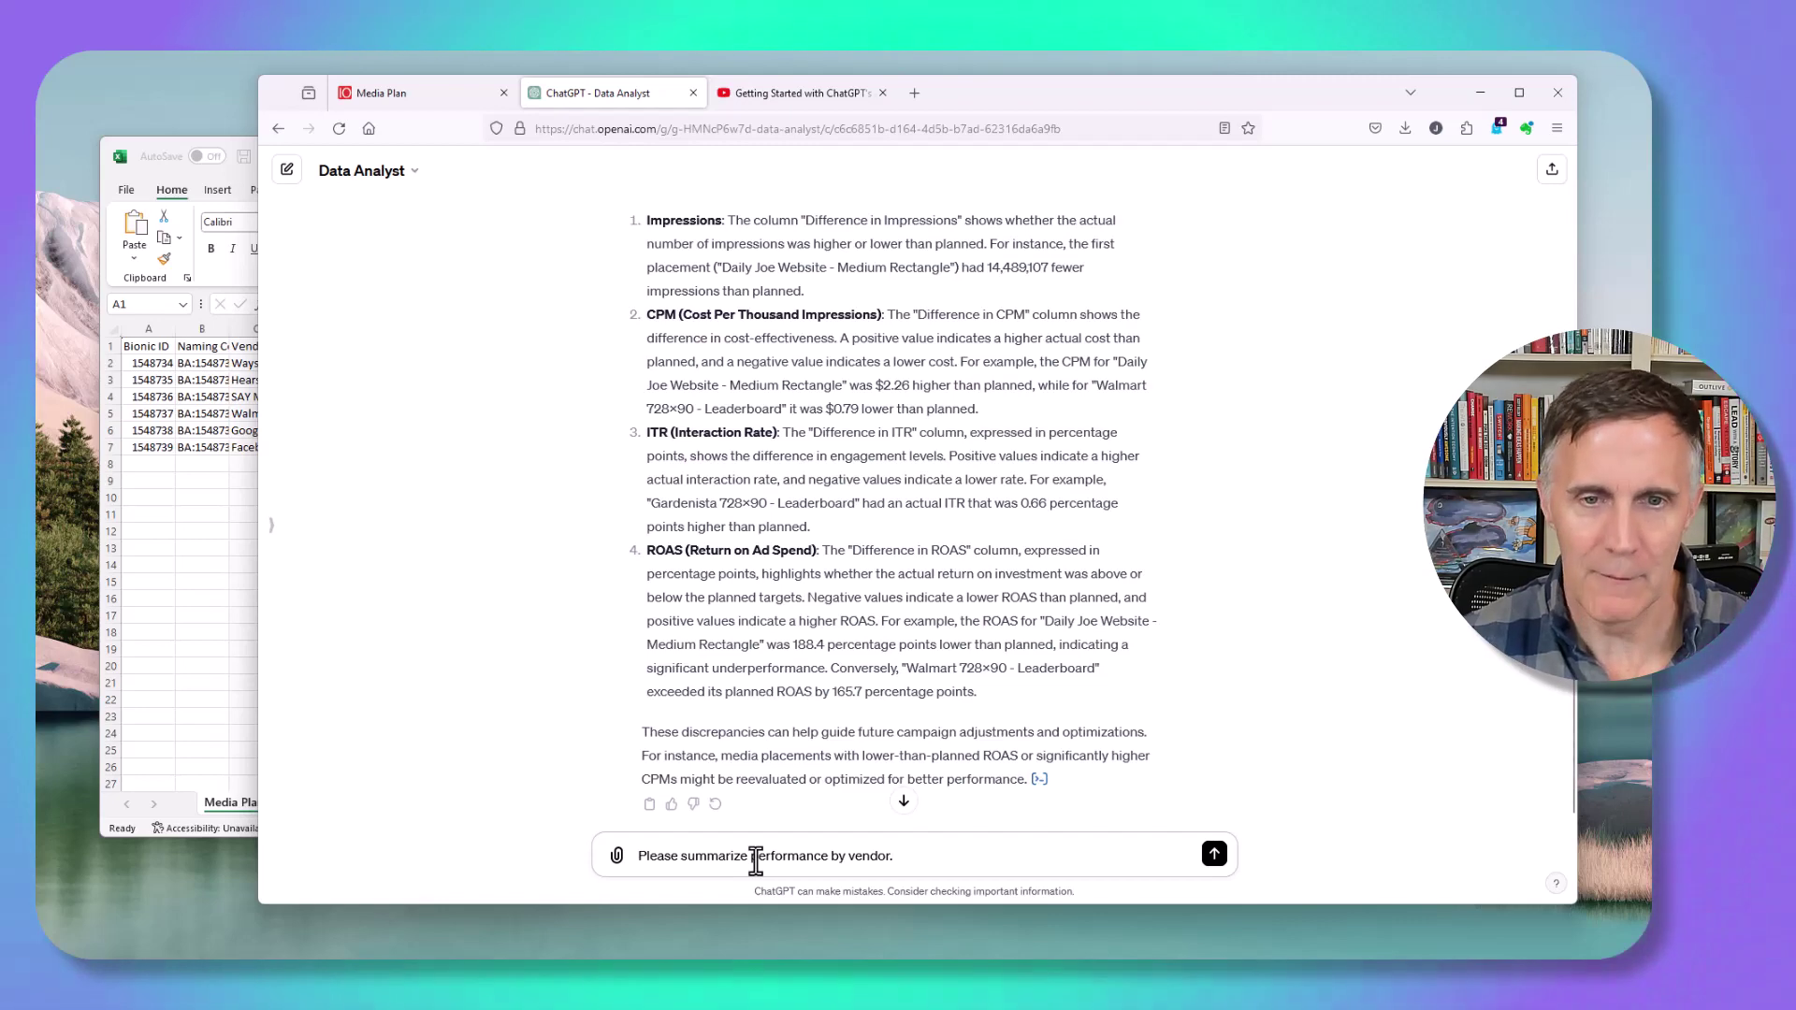
key("Return")
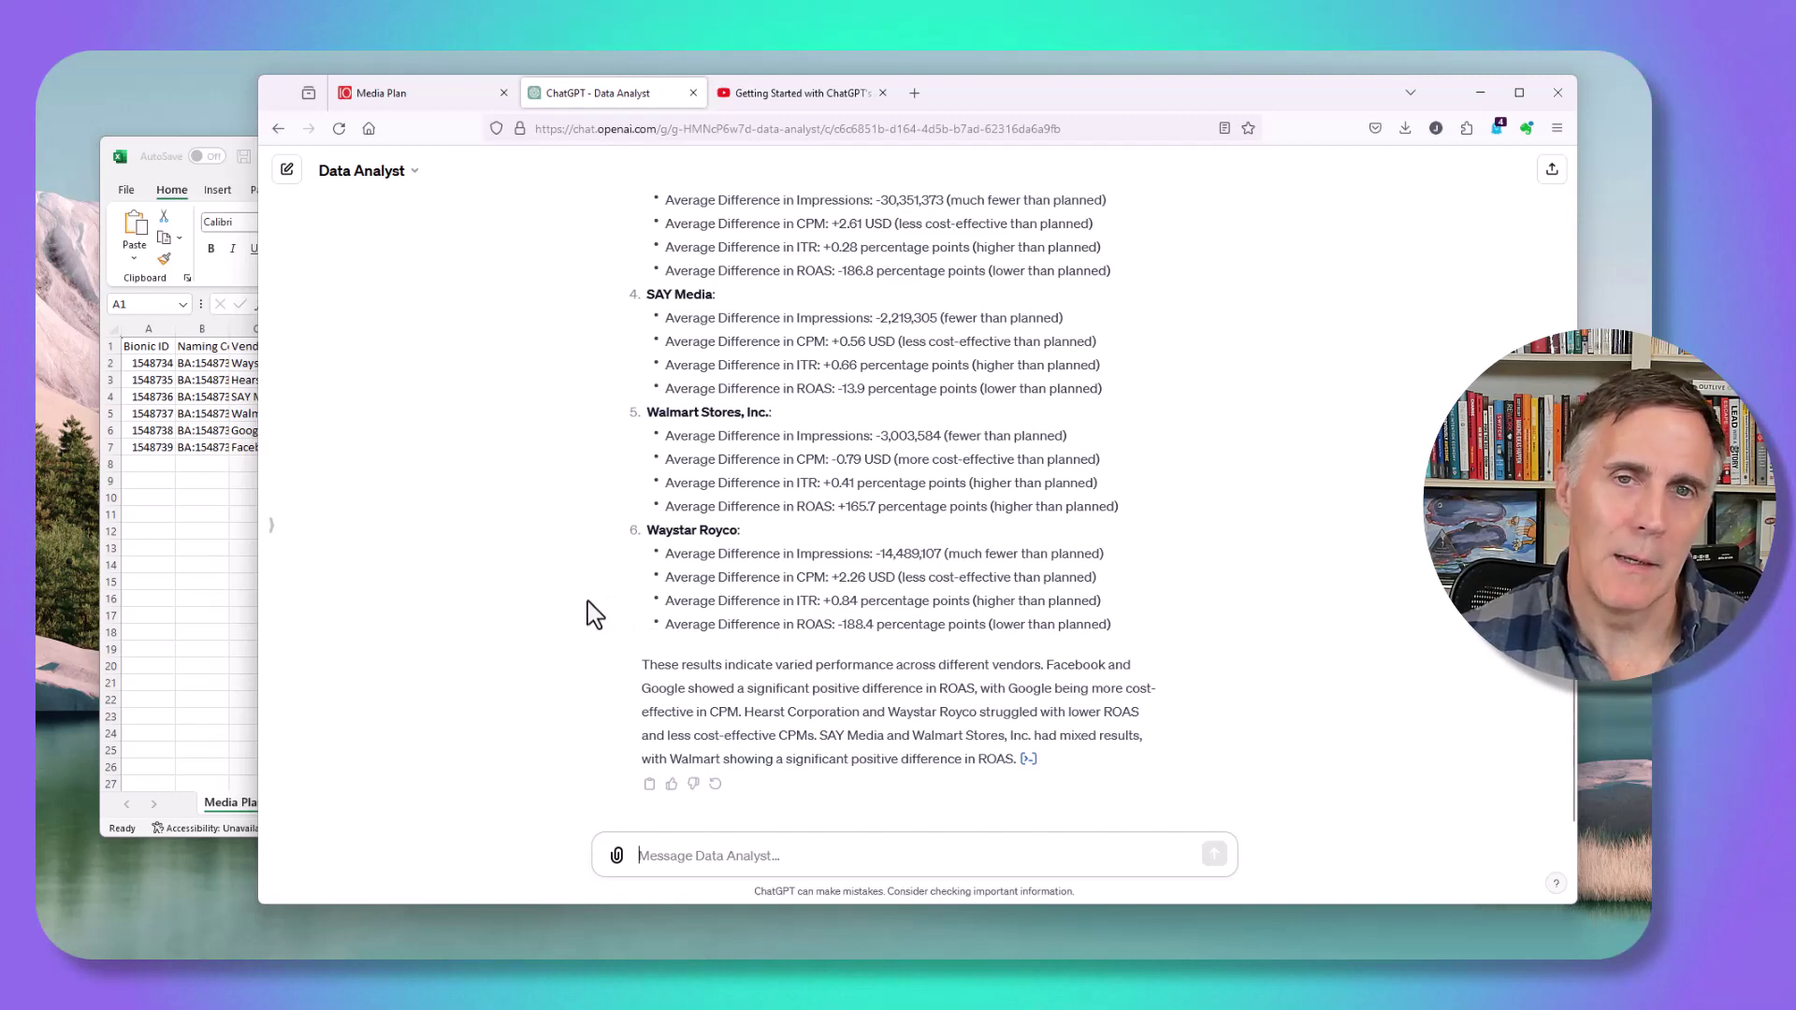
scroll(854, 602, "up", 5)
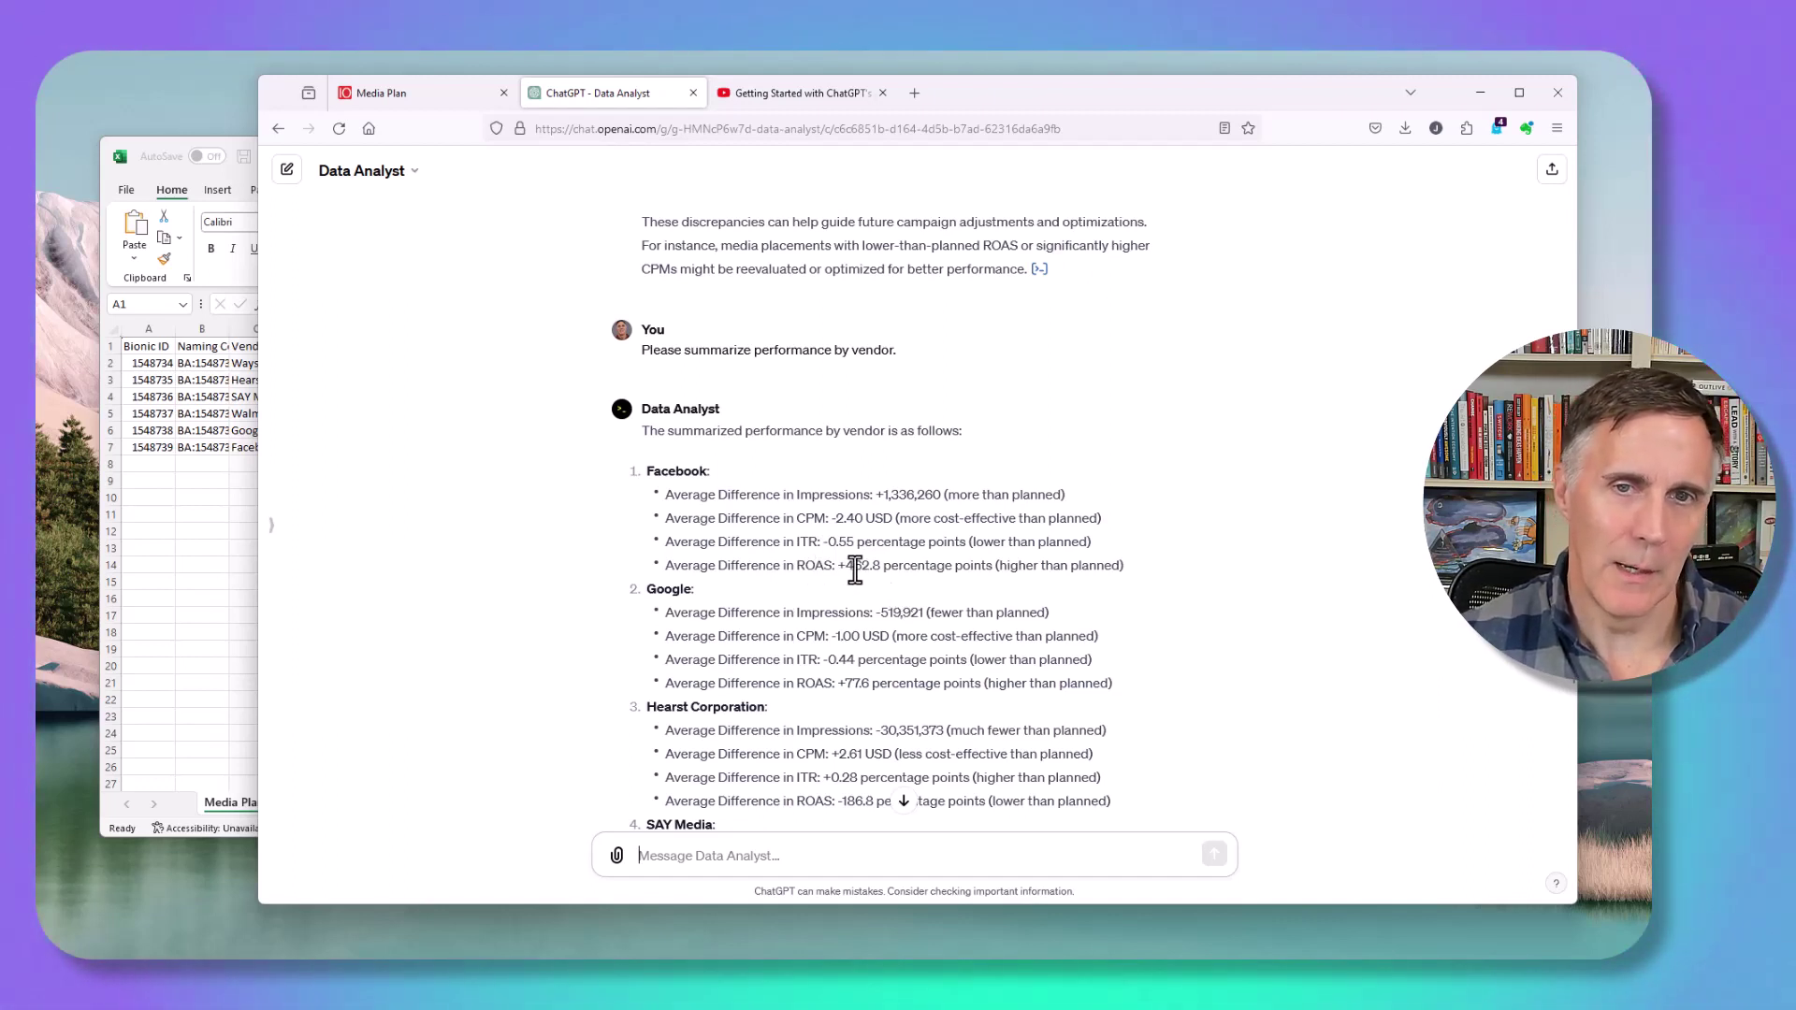
left_click_drag(838, 566, 880, 566)
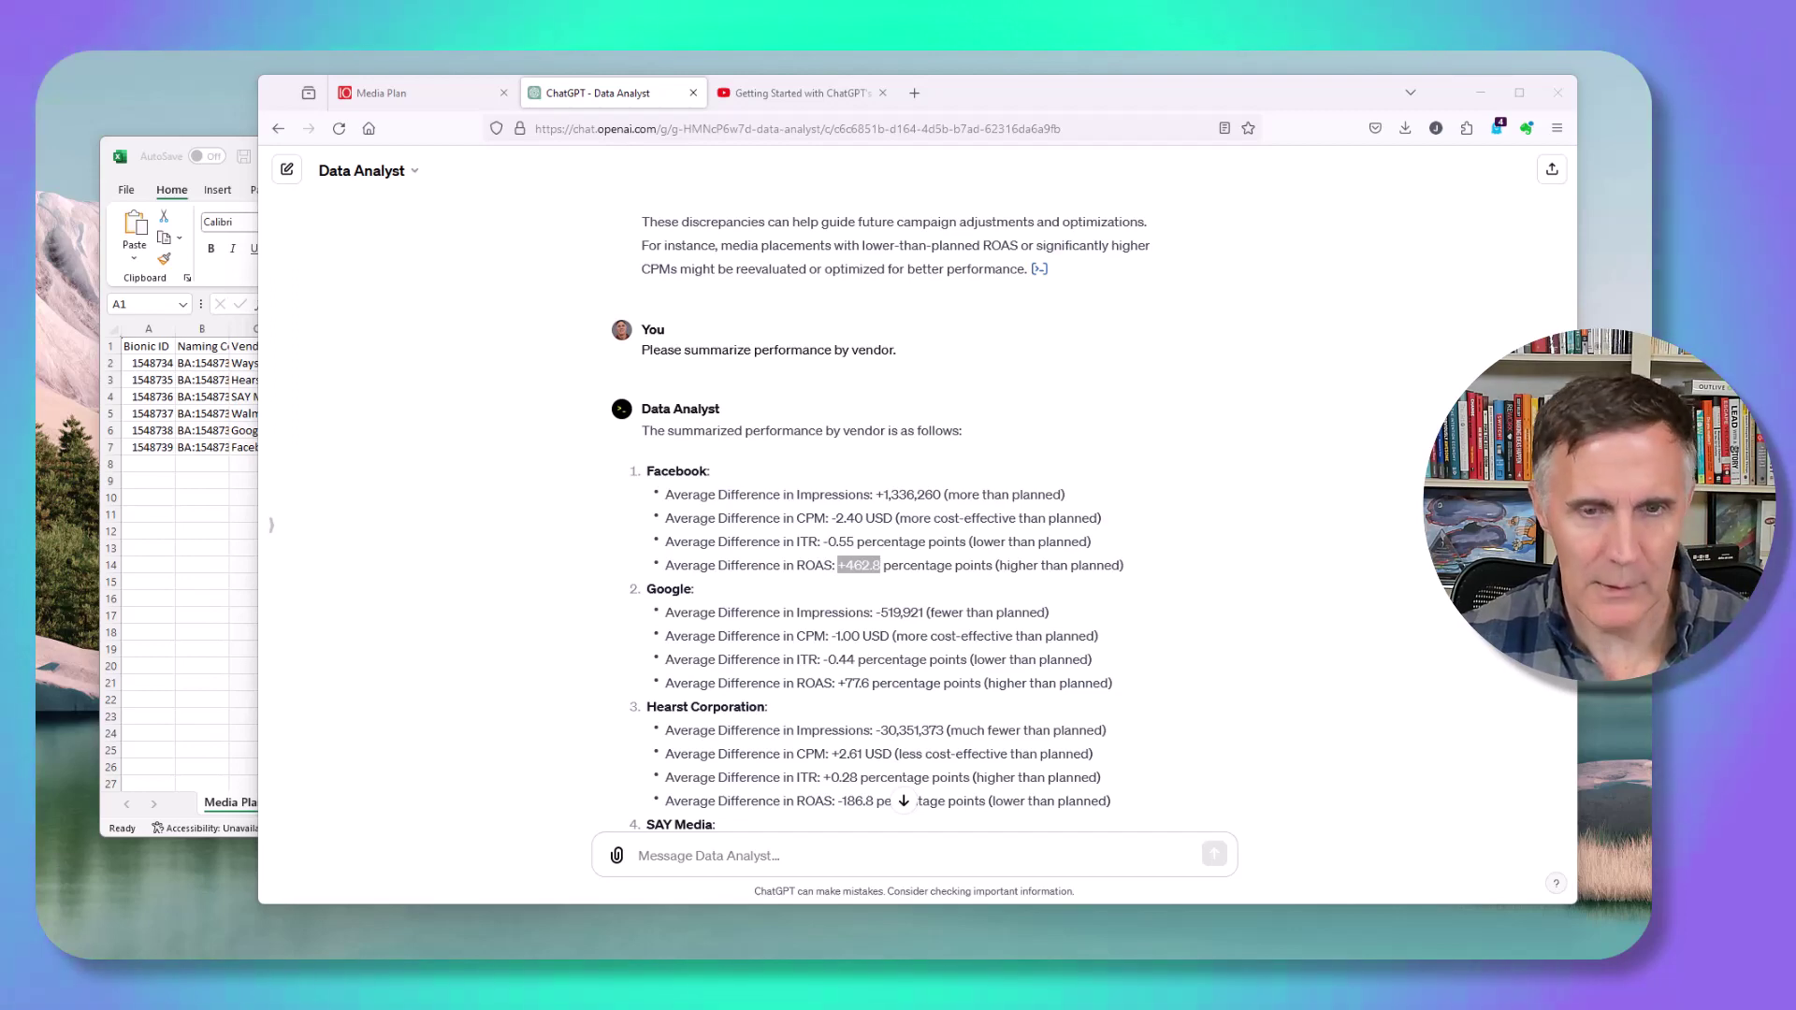
scroll(1158, 665, "down", 5)
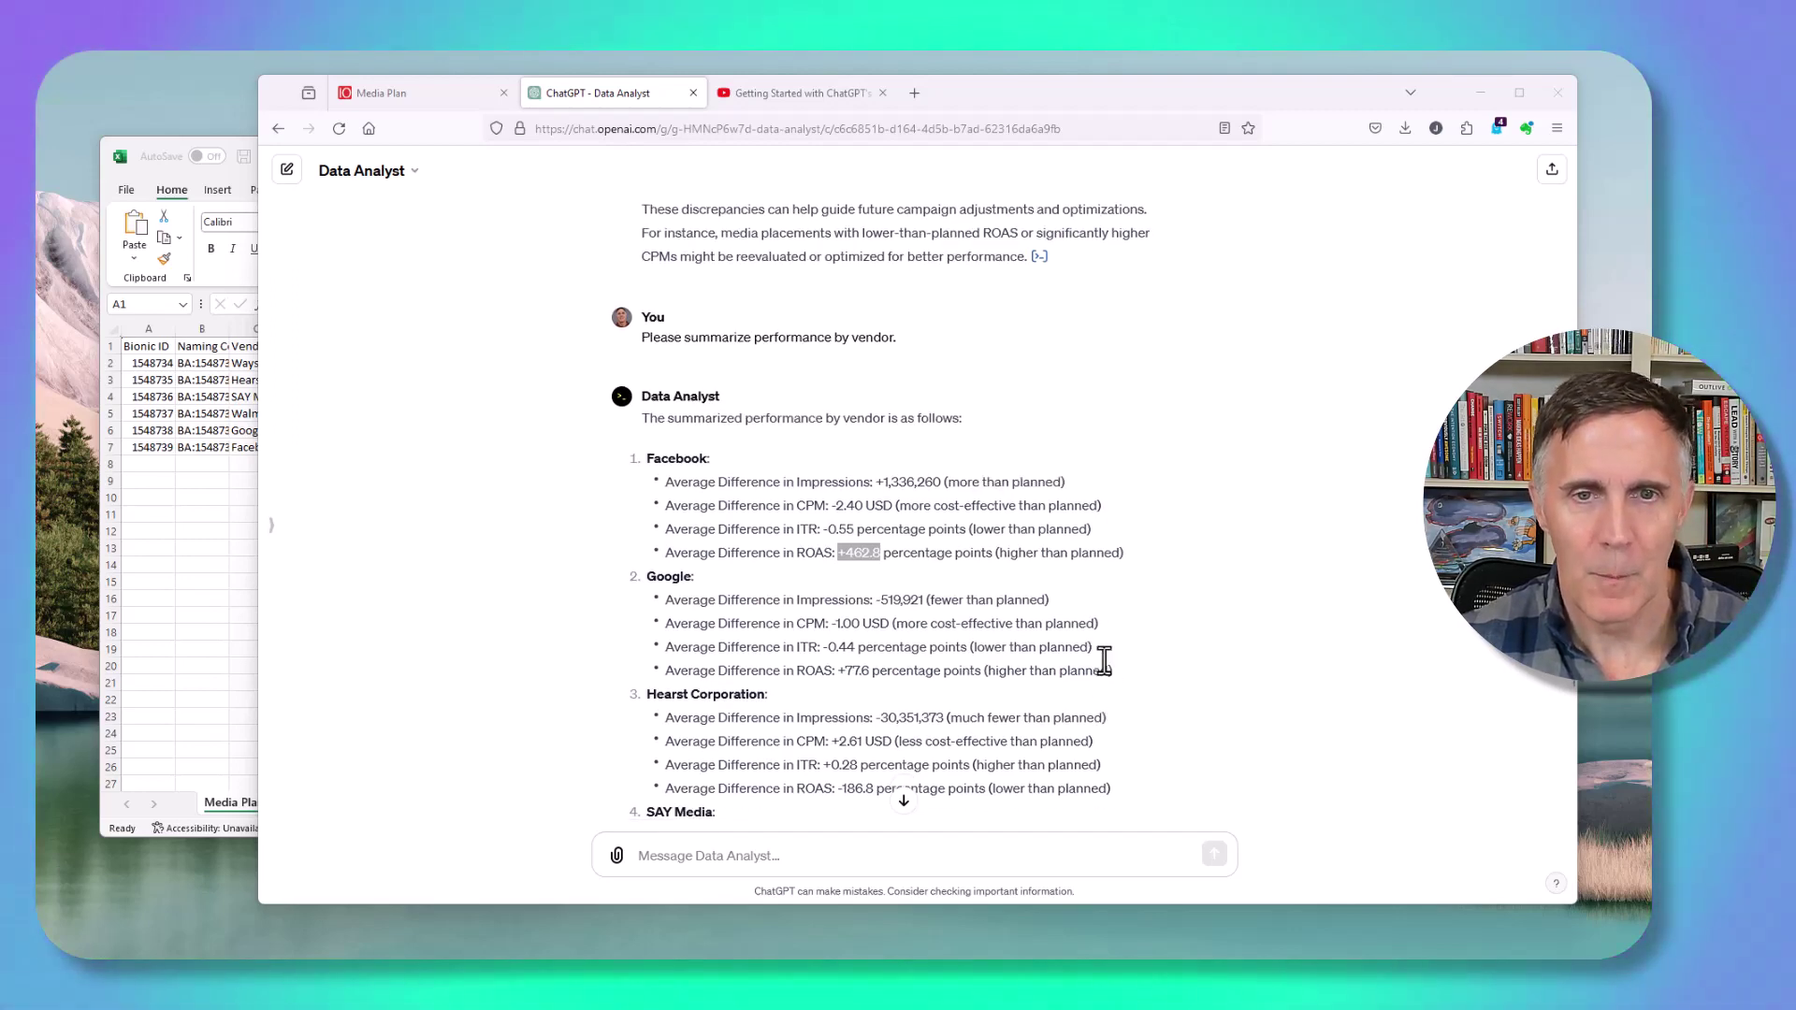
Step: Send the prompt "Please analyze performance by channel." and read the concluding paragraph on how the channels compare
left_click(839, 858)
type("Please analyze performance by brand.")
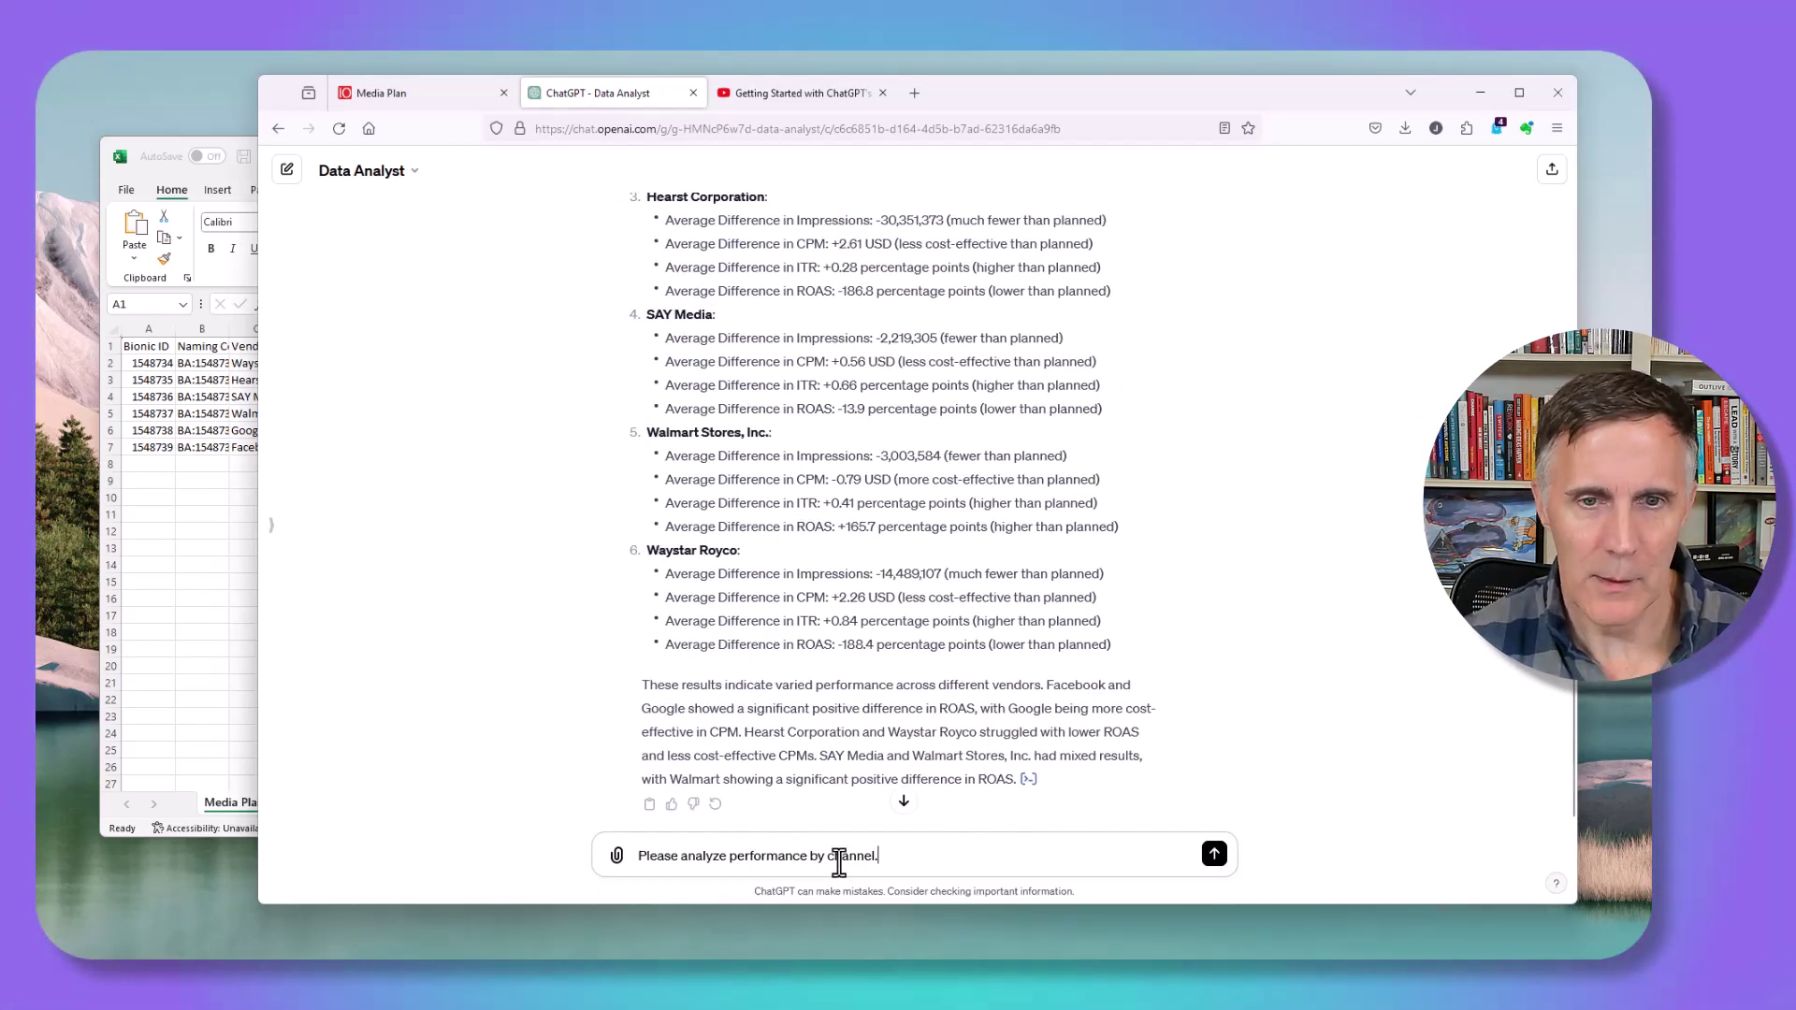
key("Return")
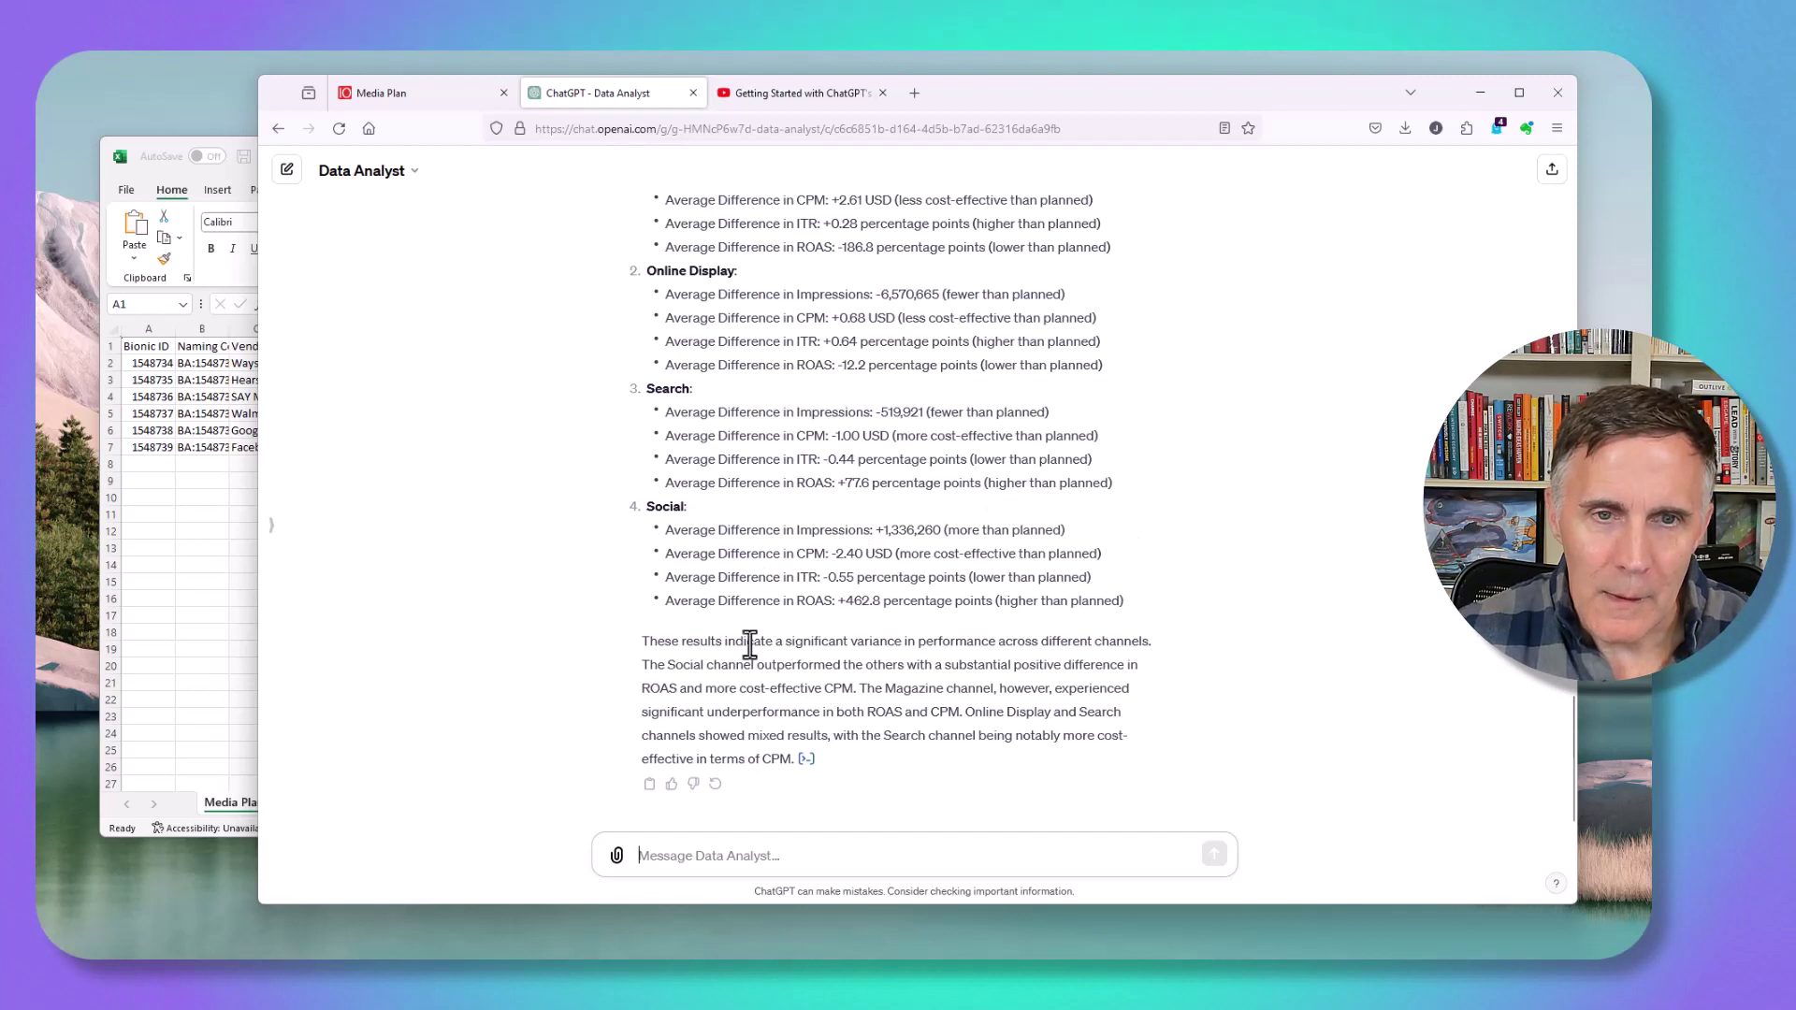
left_click_drag(648, 642, 792, 657)
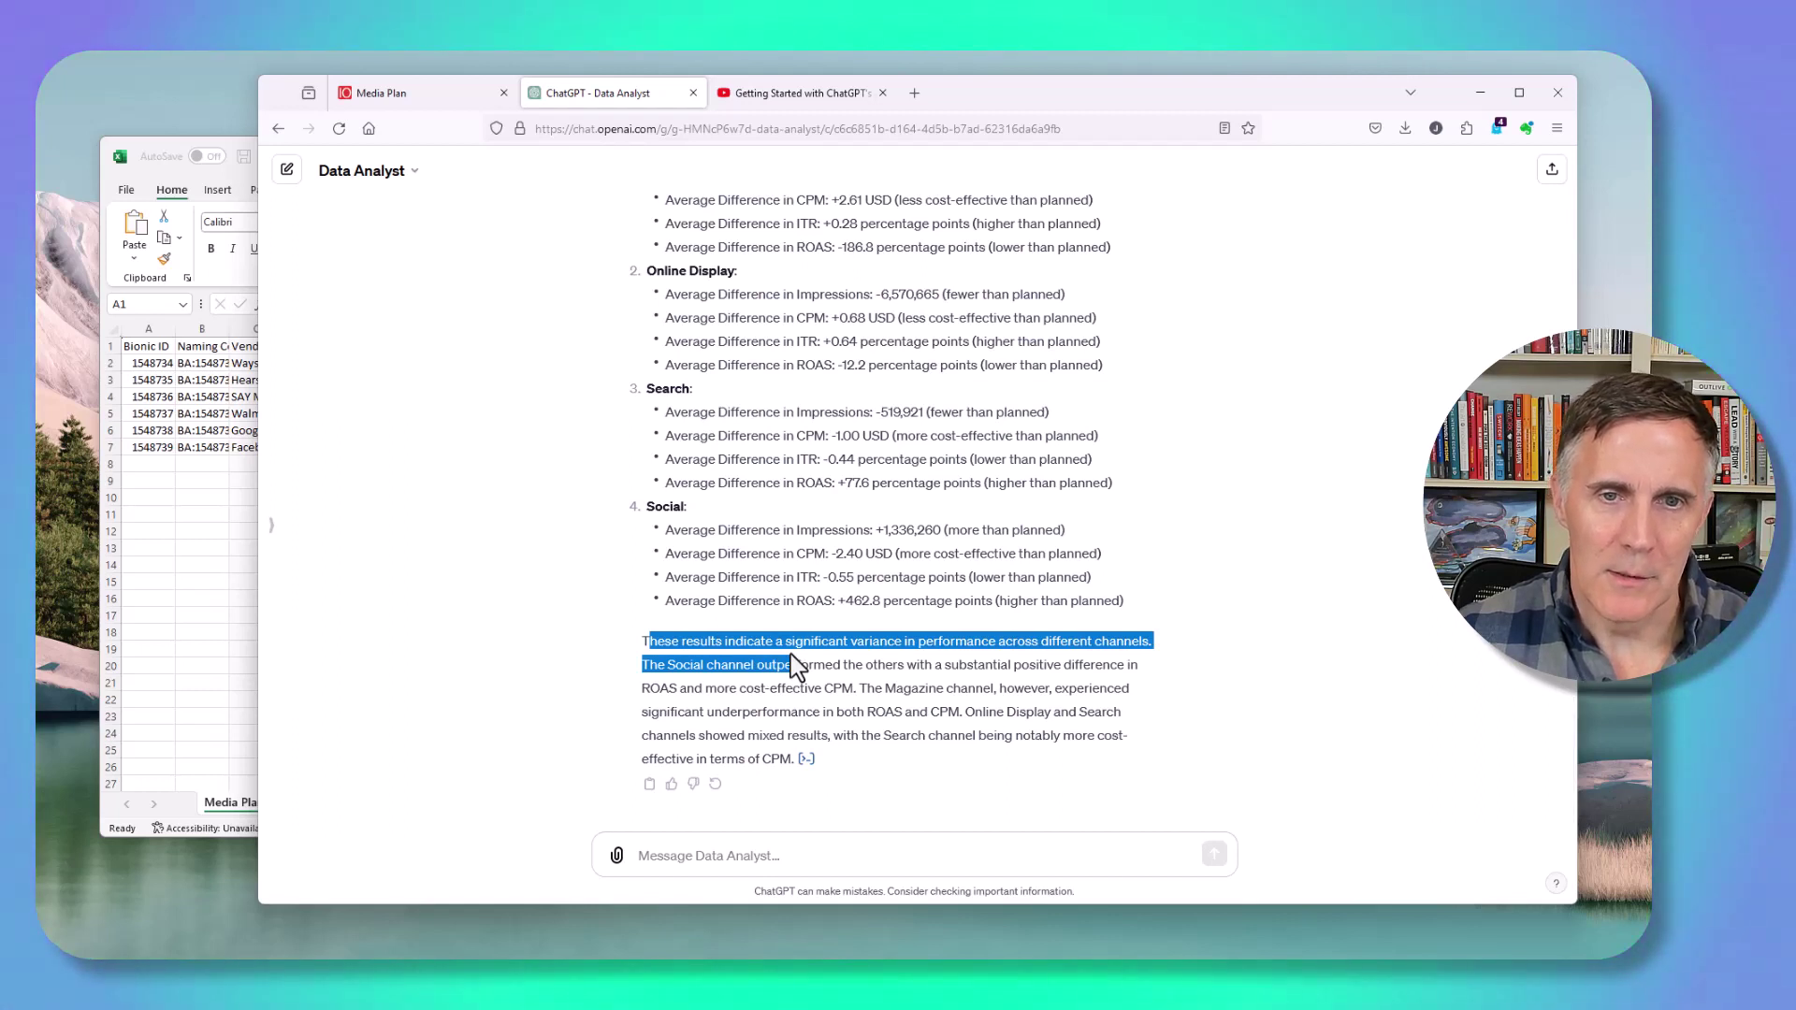
left_click_drag(791, 658, 804, 683)
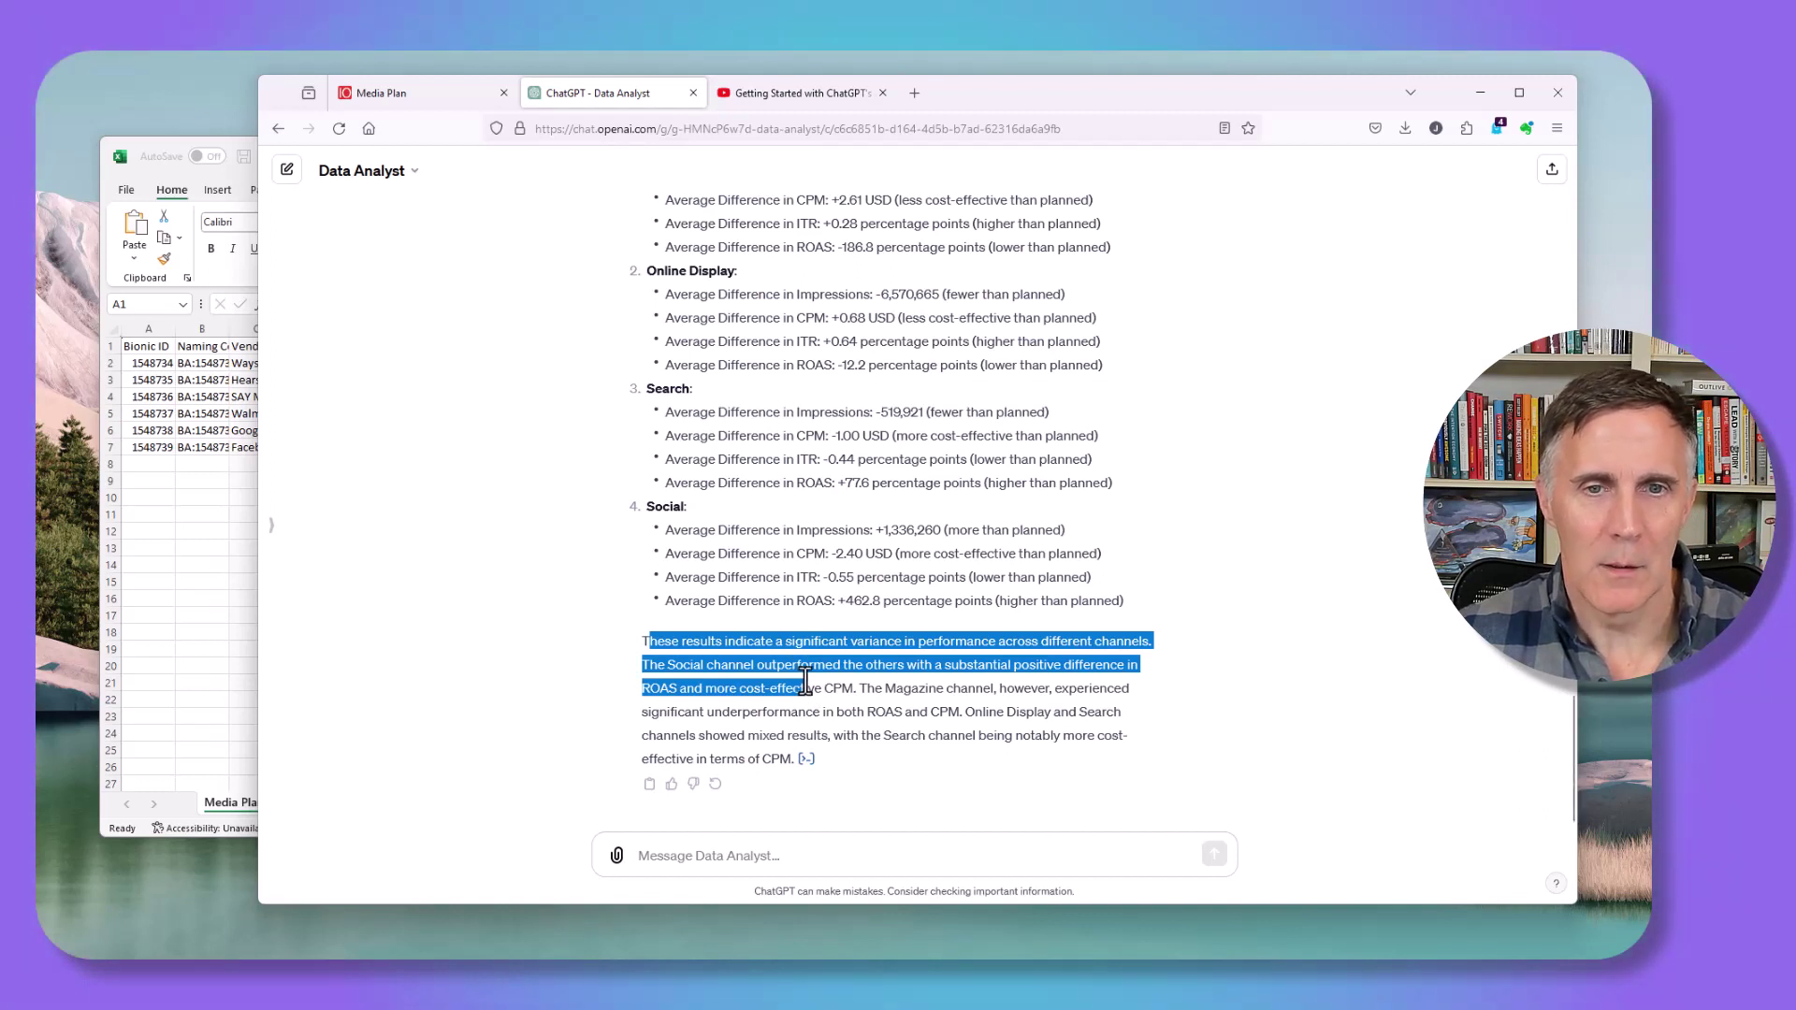
left_click_drag(804, 684, 854, 688)
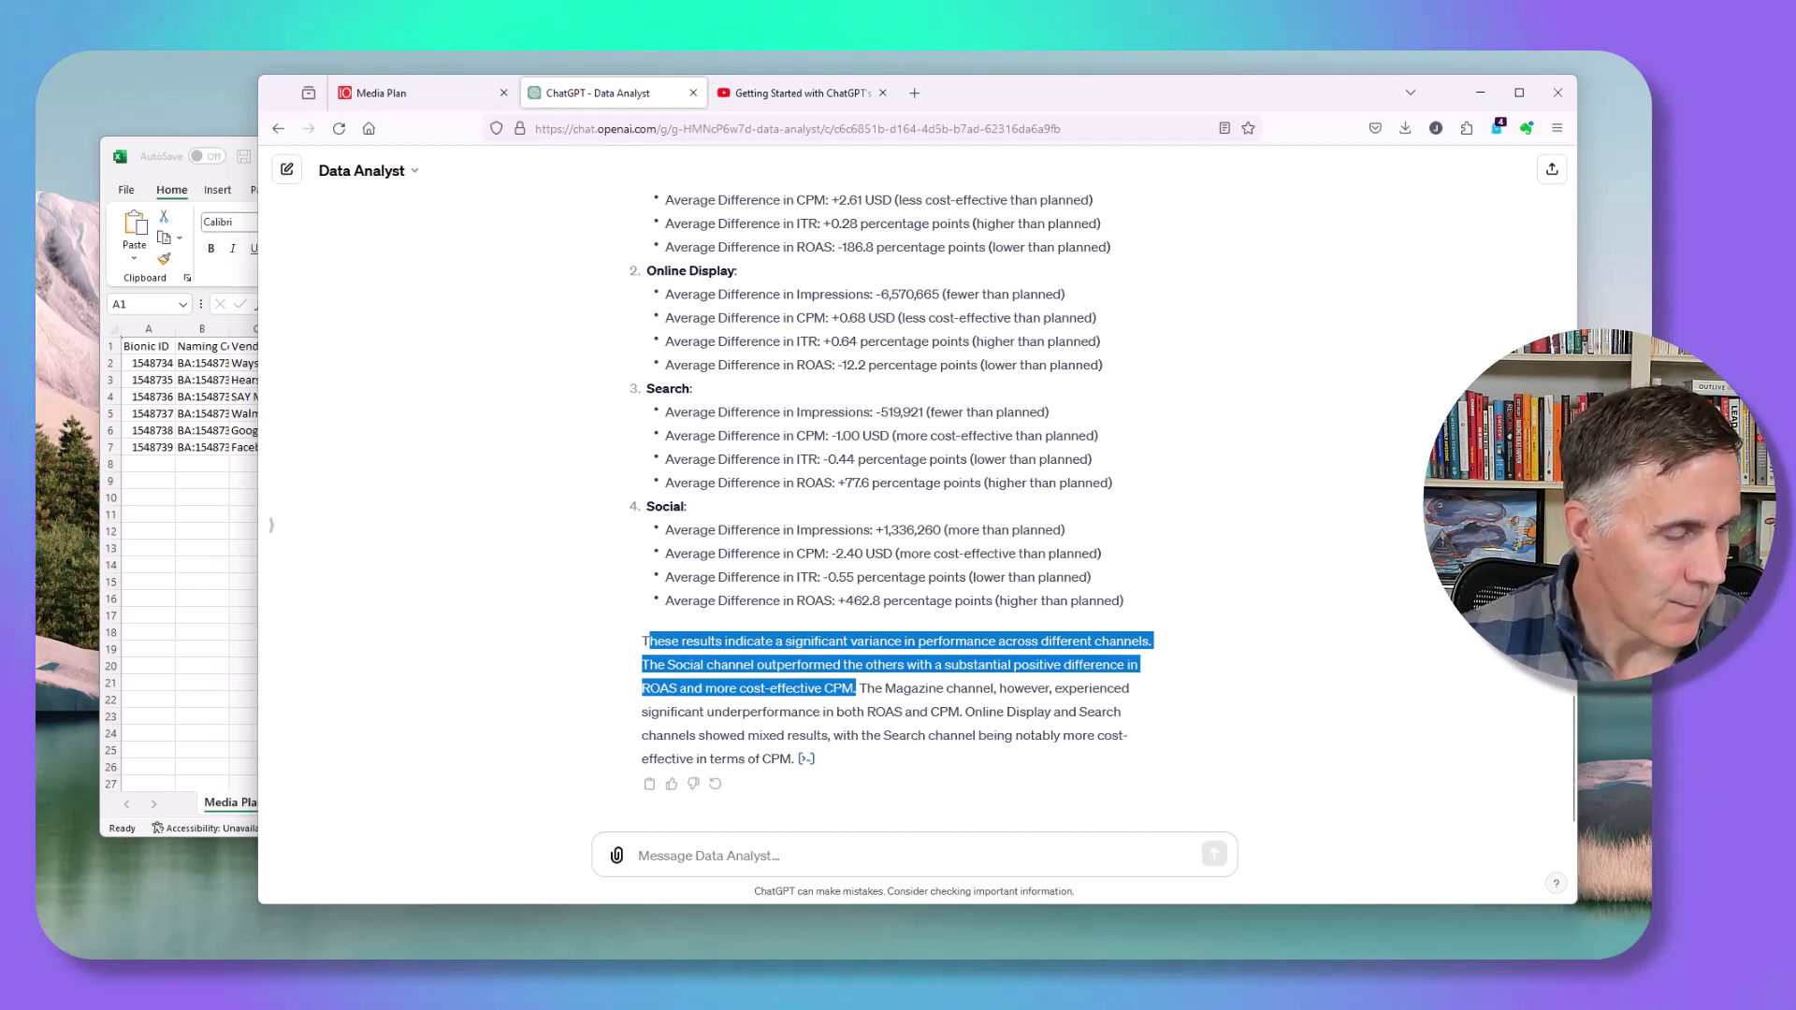
Step: Send the prompt "Please visualize performance by channel." to Data Analyst
key("alt+Tab")
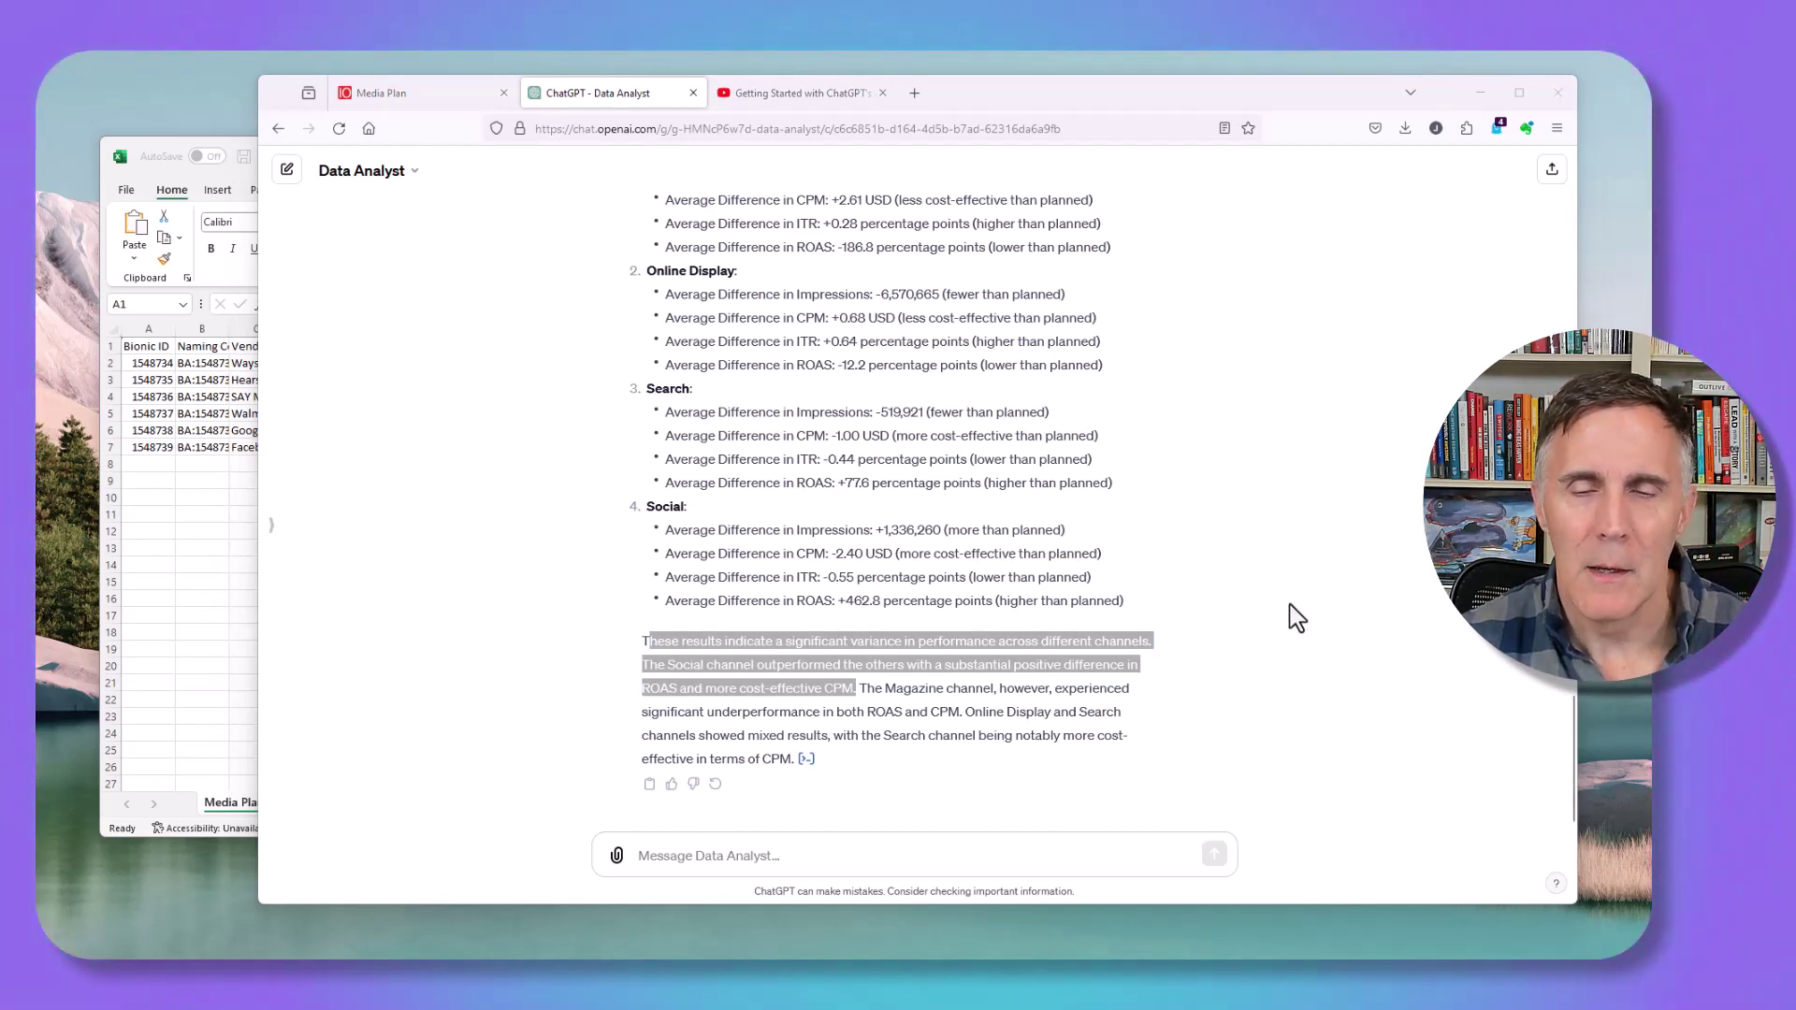
left_click(832, 858)
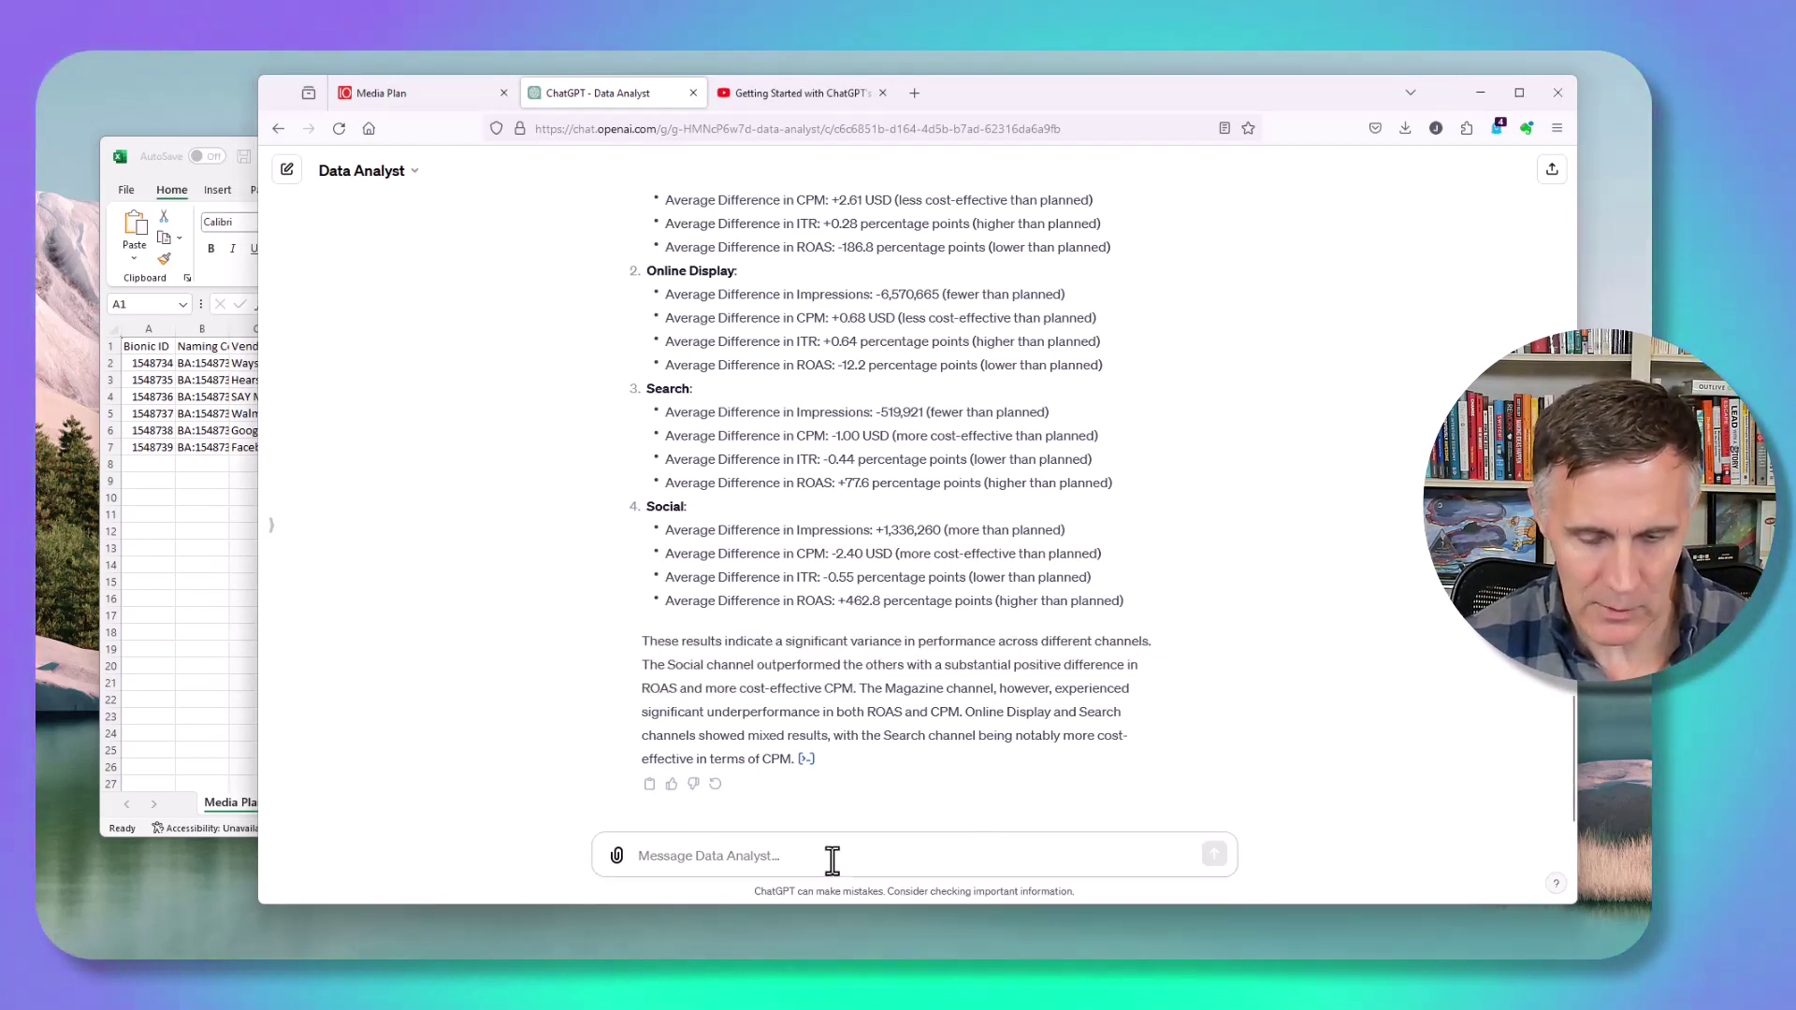
type("Please visualize performance by channel.")
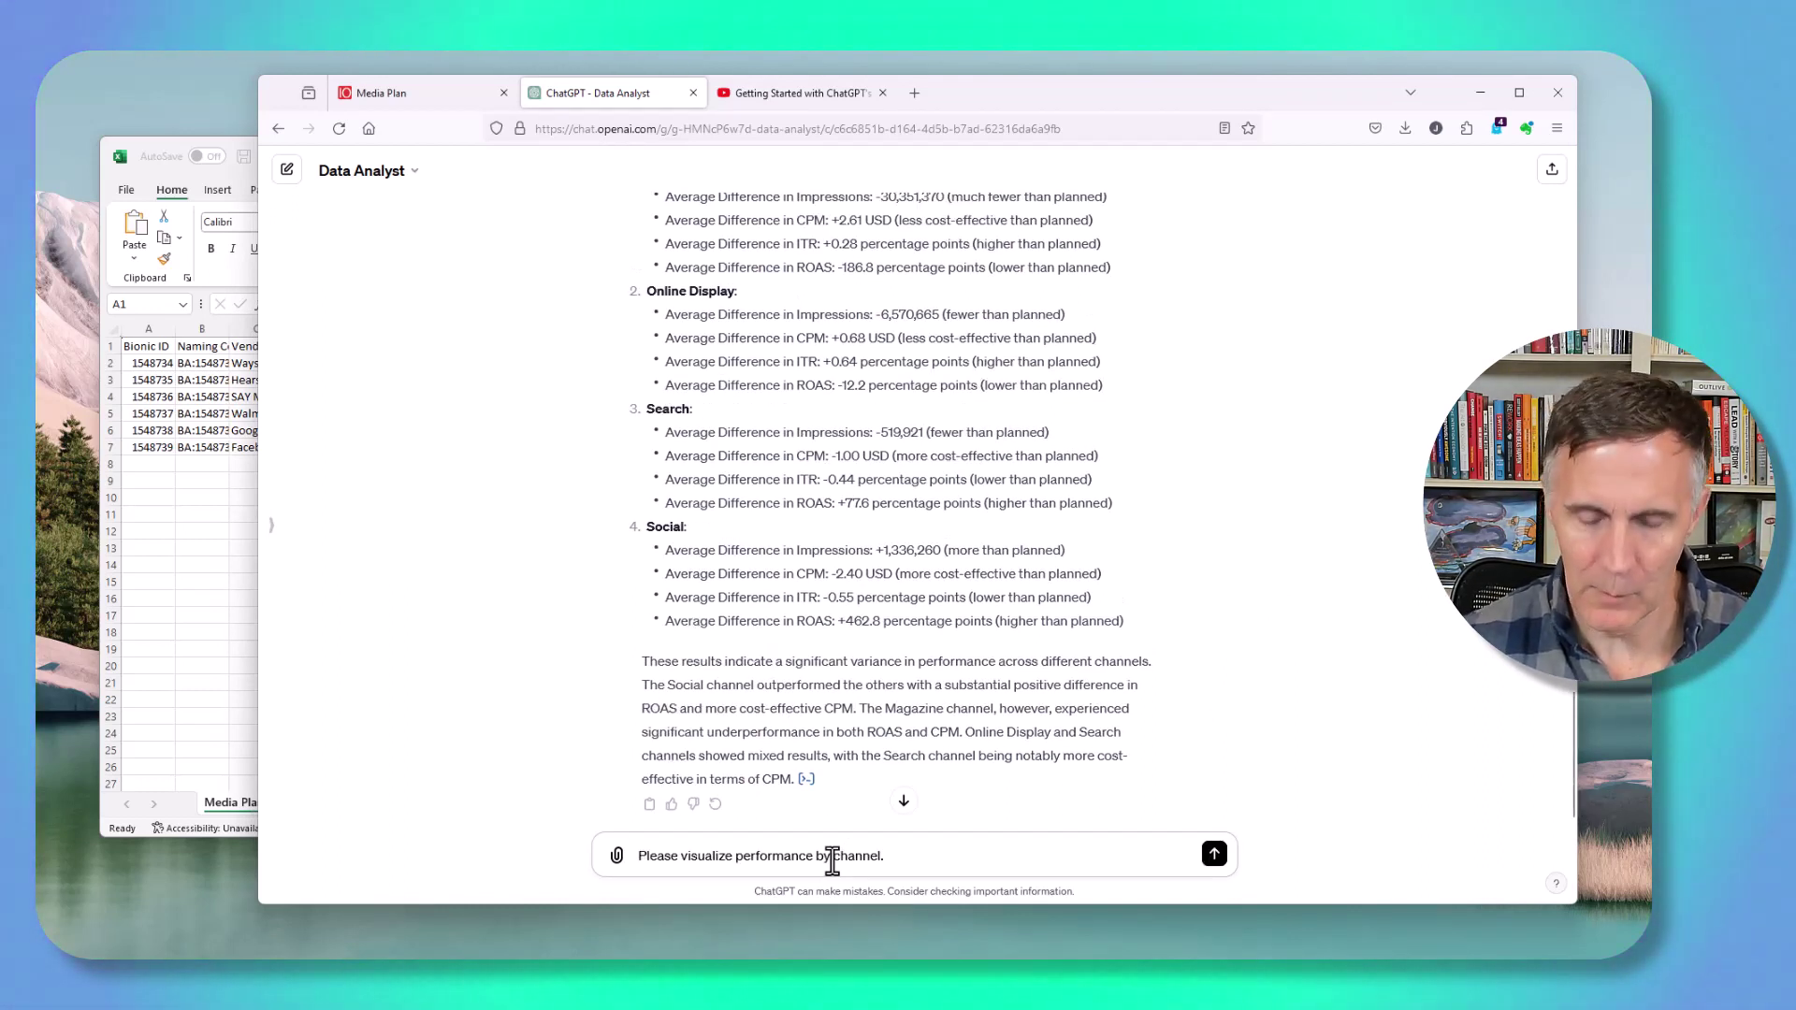
key("Return")
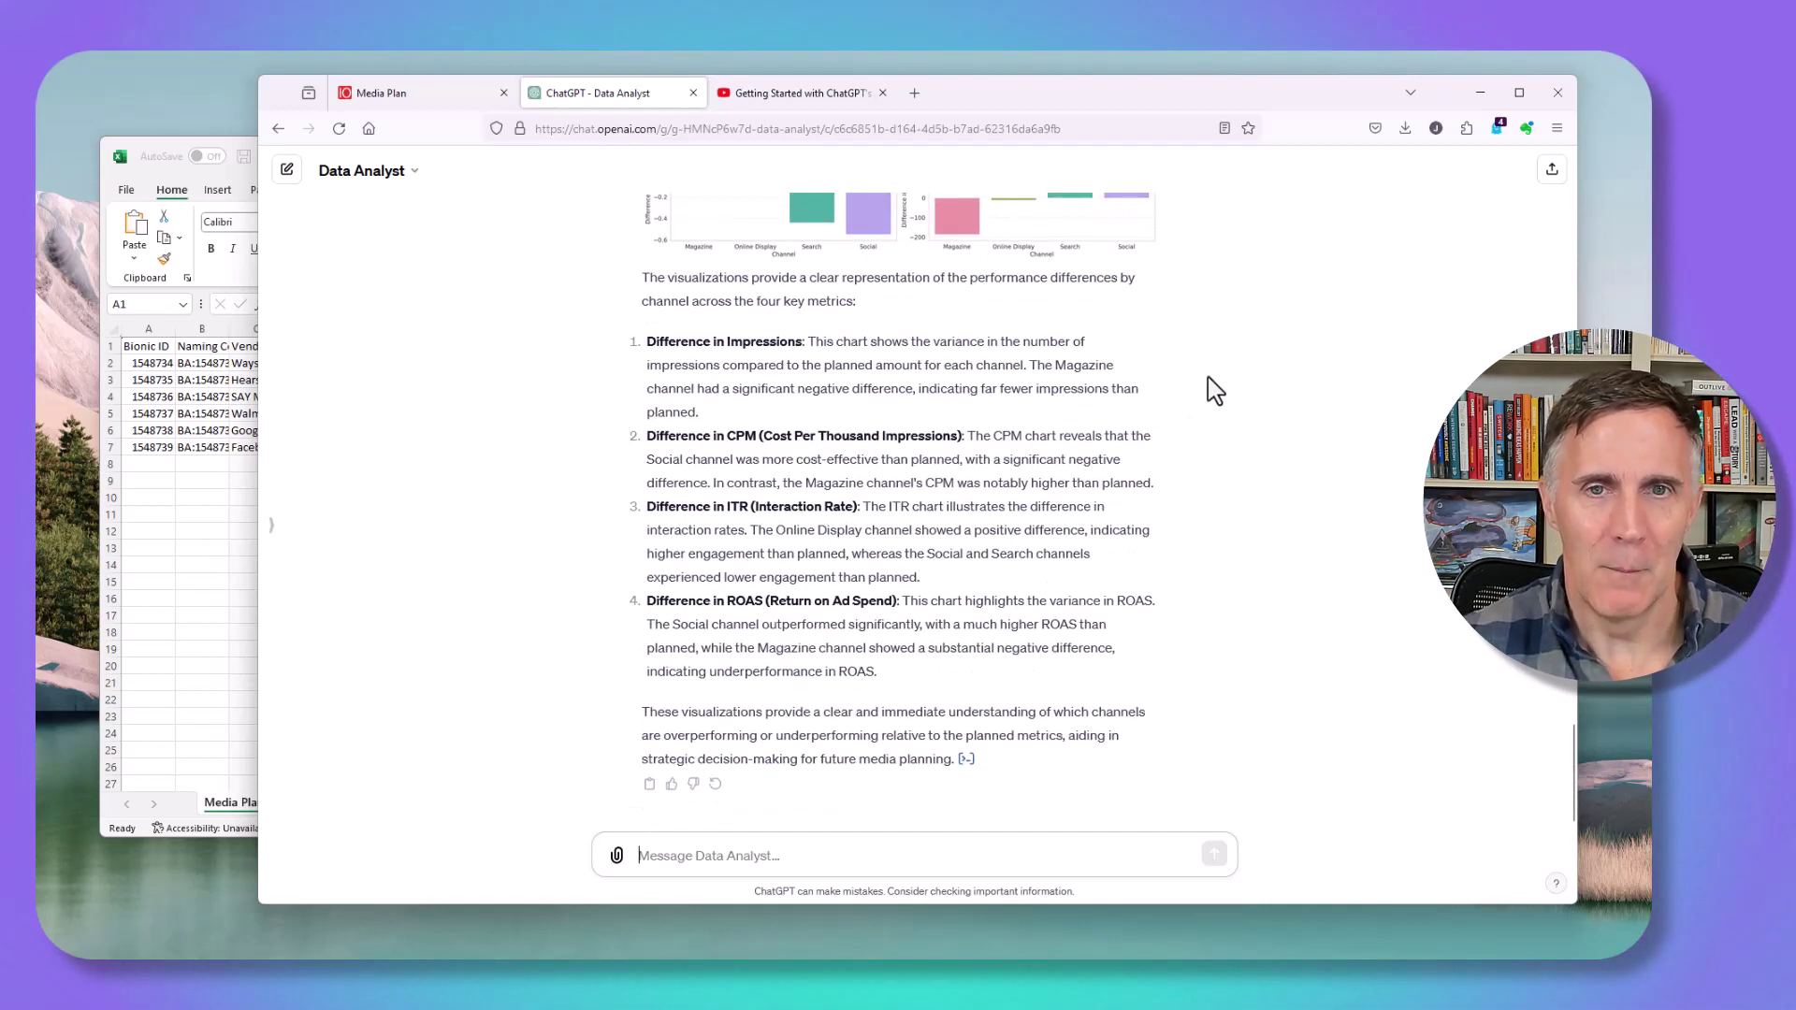
Step: Enlarge the page to 150% and examine the channel charts for differences in impressions, CPM, ITR and ROAS, plus their explanations
scroll(1207, 412, "up", 5)
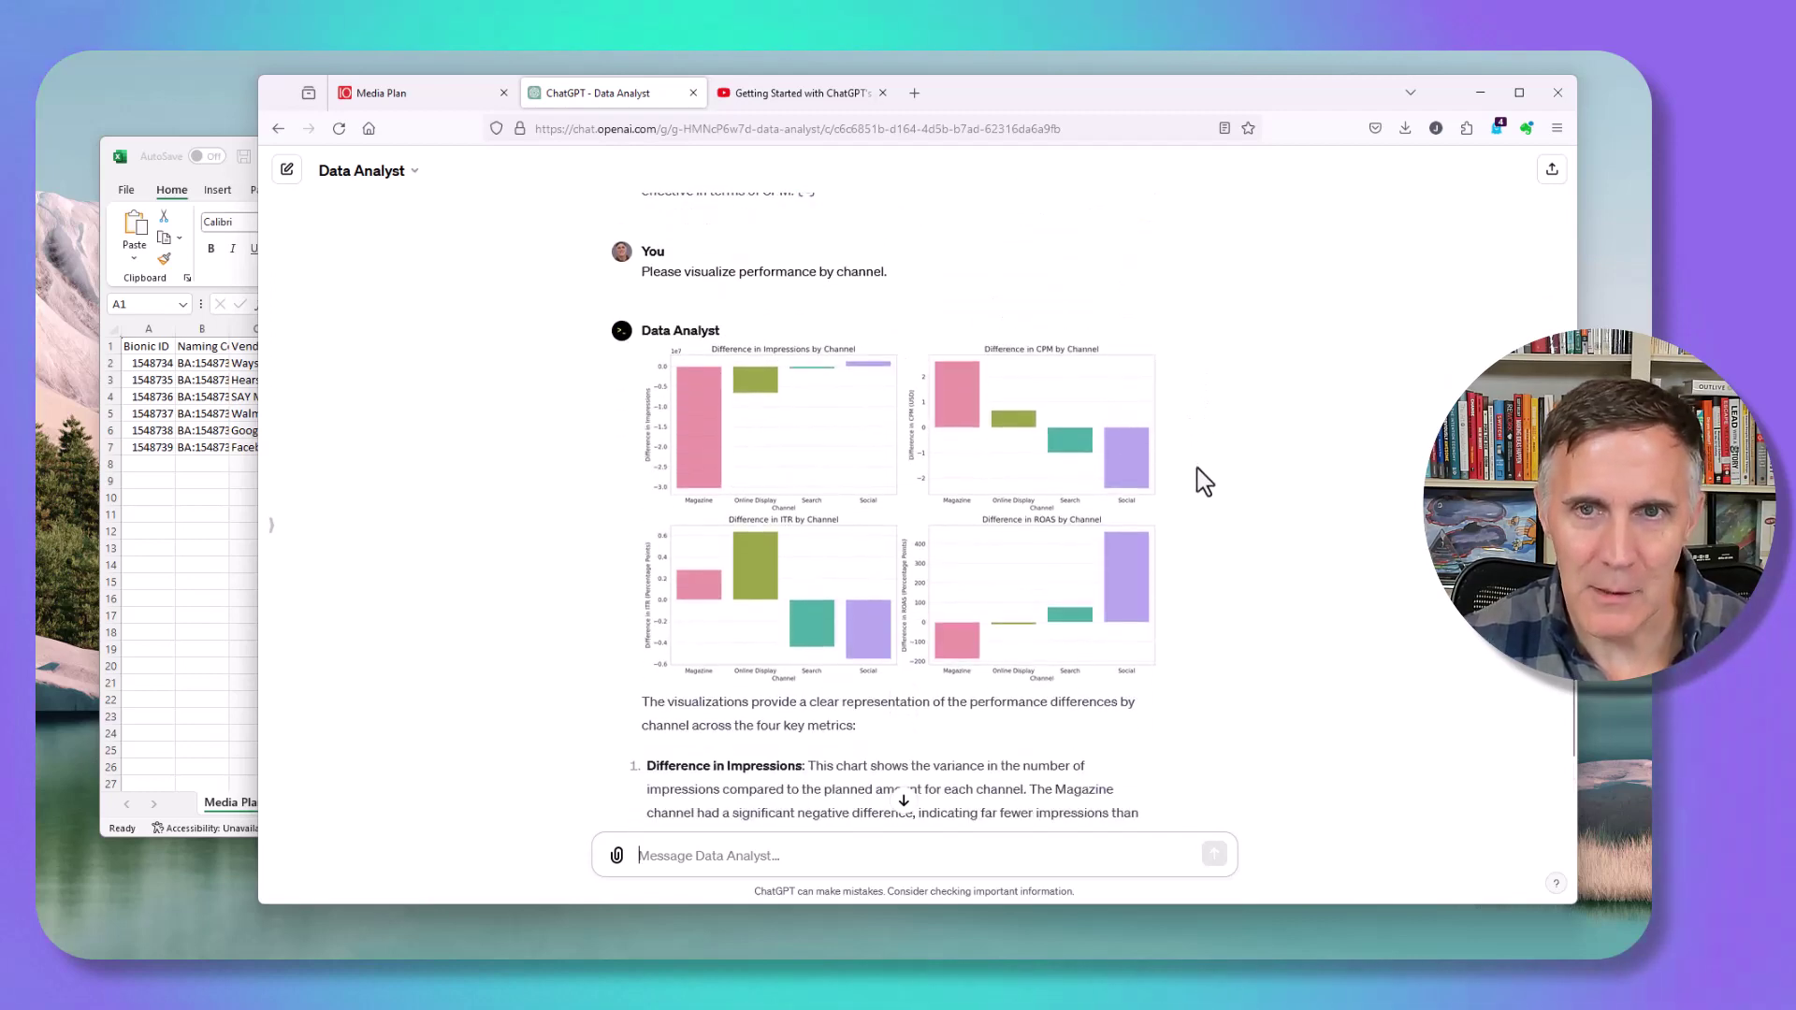
key("ctrl+plus")
key("ctrl+plus")
key("ctrl+plus")
key("ctrl+plus")
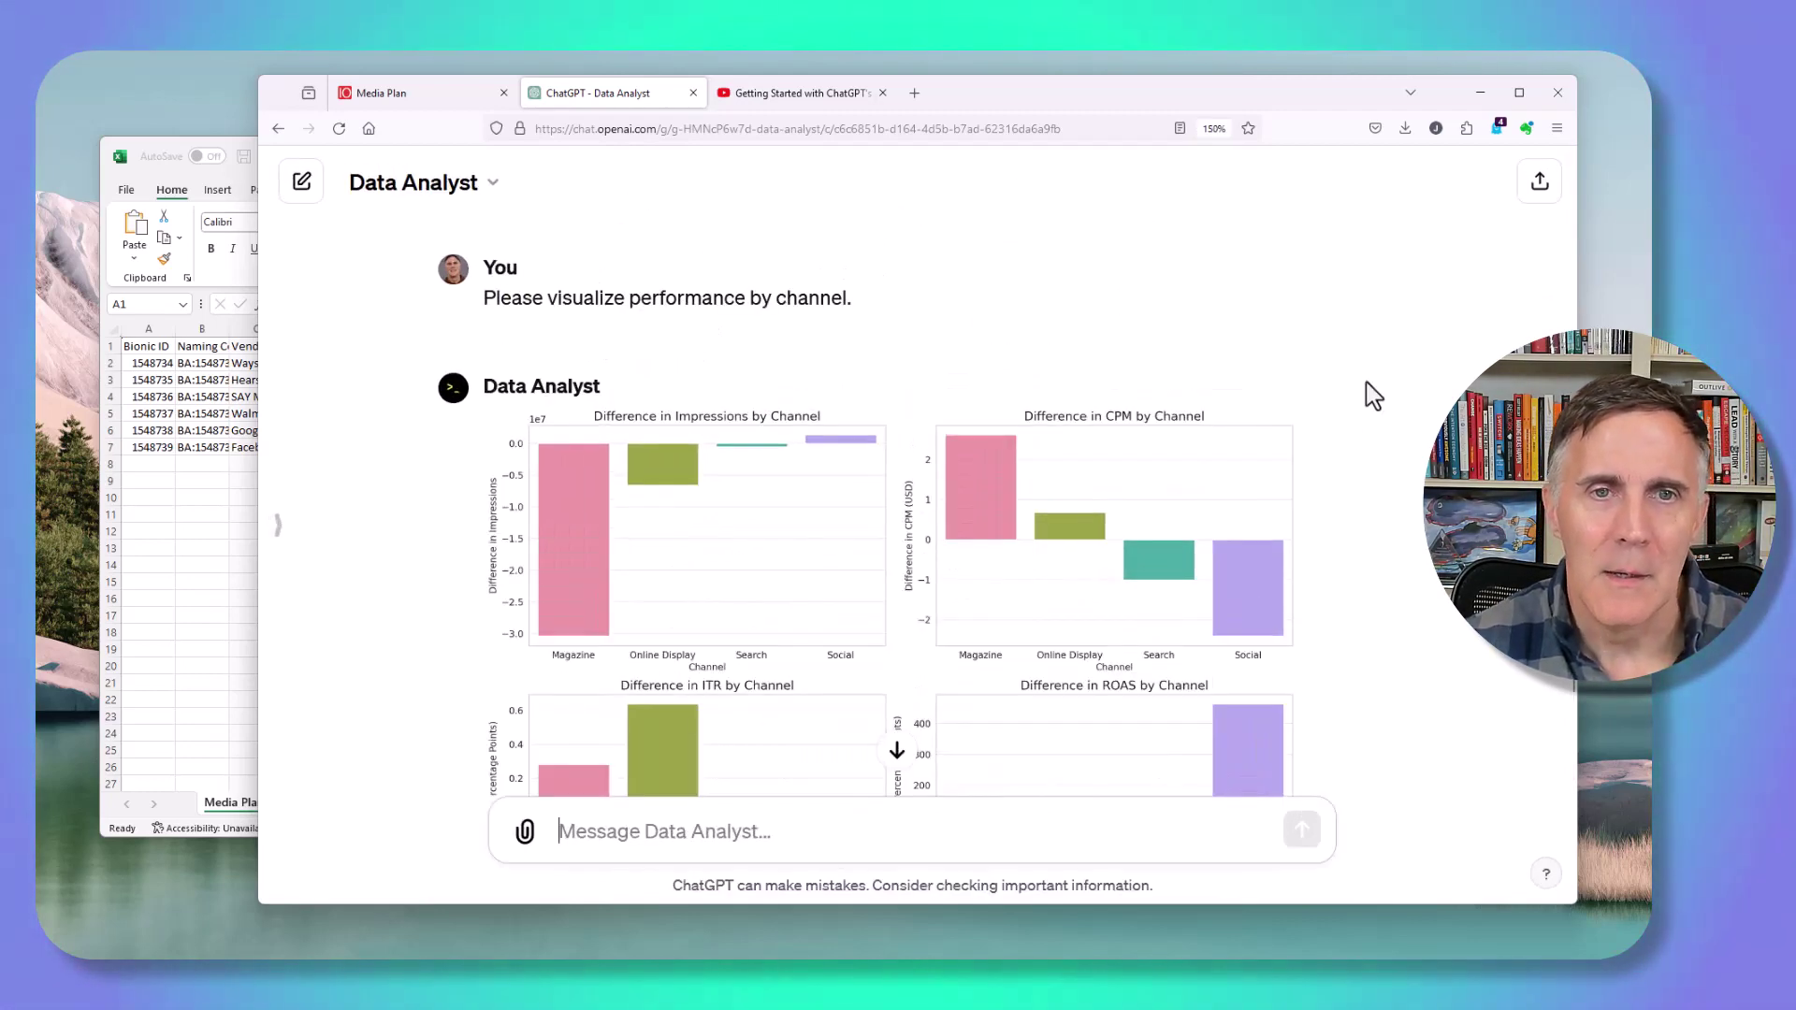
scroll(1327, 446, "down", 3)
scroll(1328, 444, "up", 2)
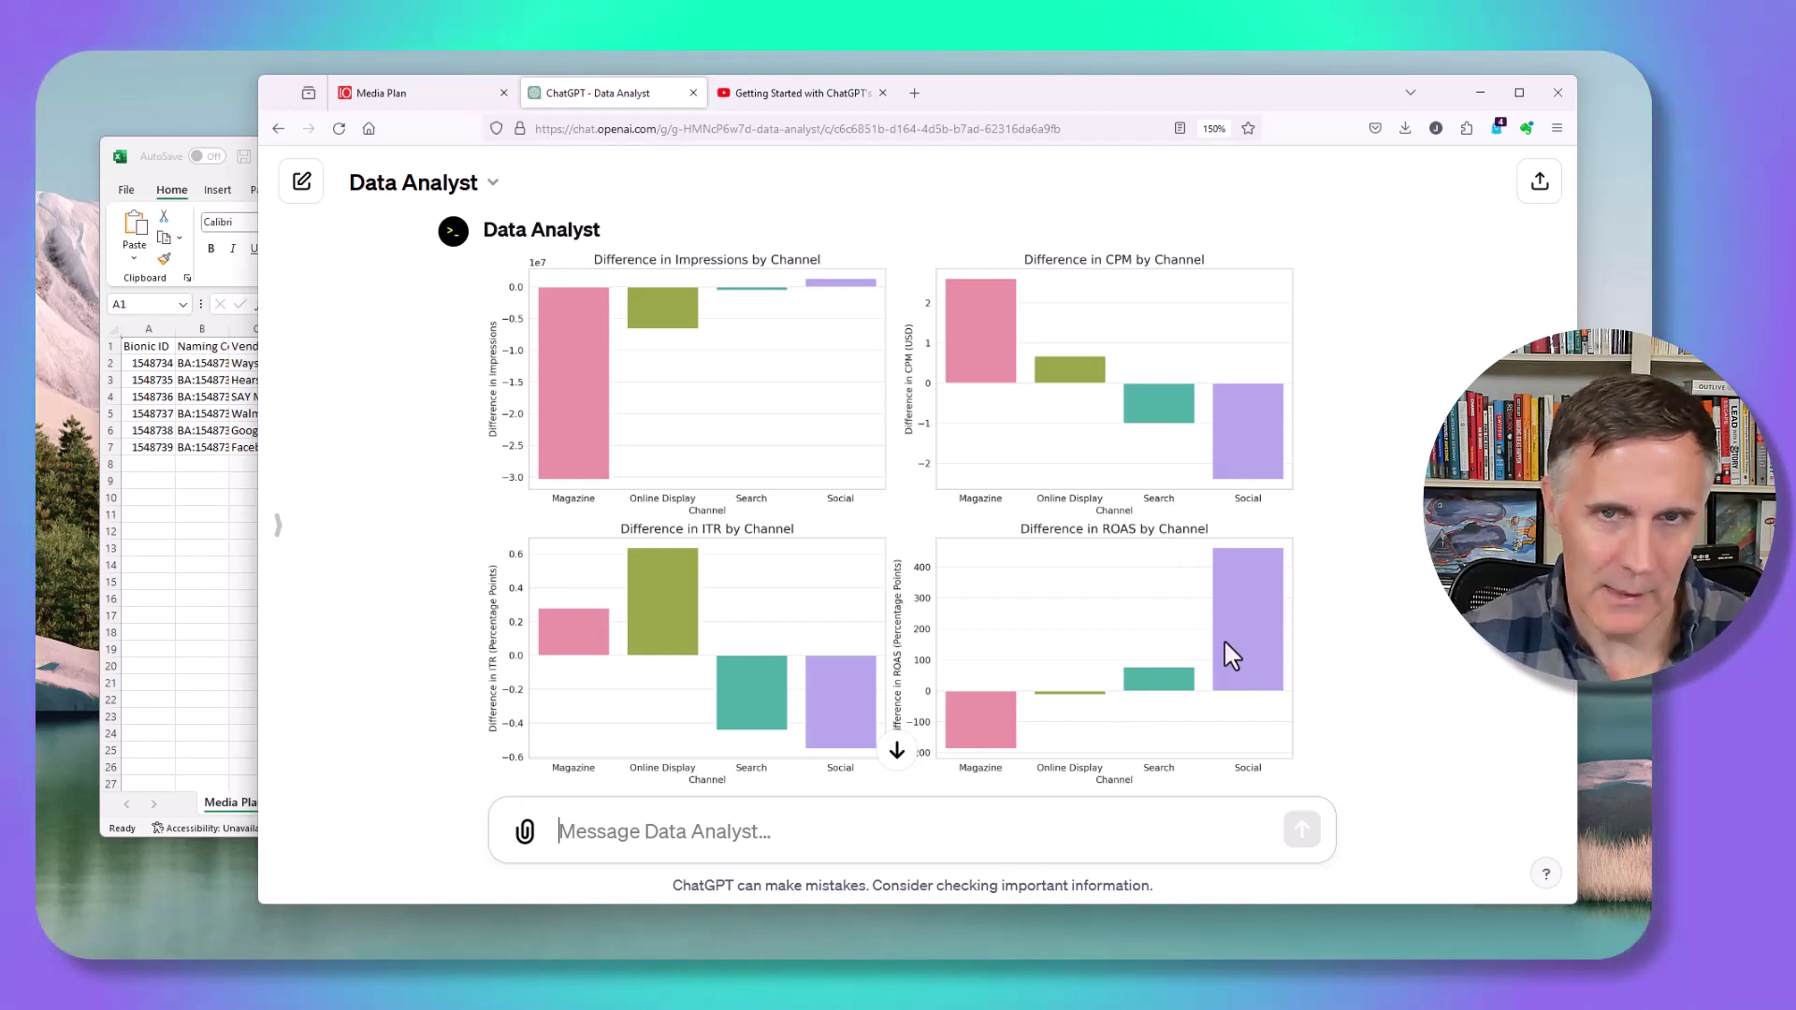
mouse_move(898, 957)
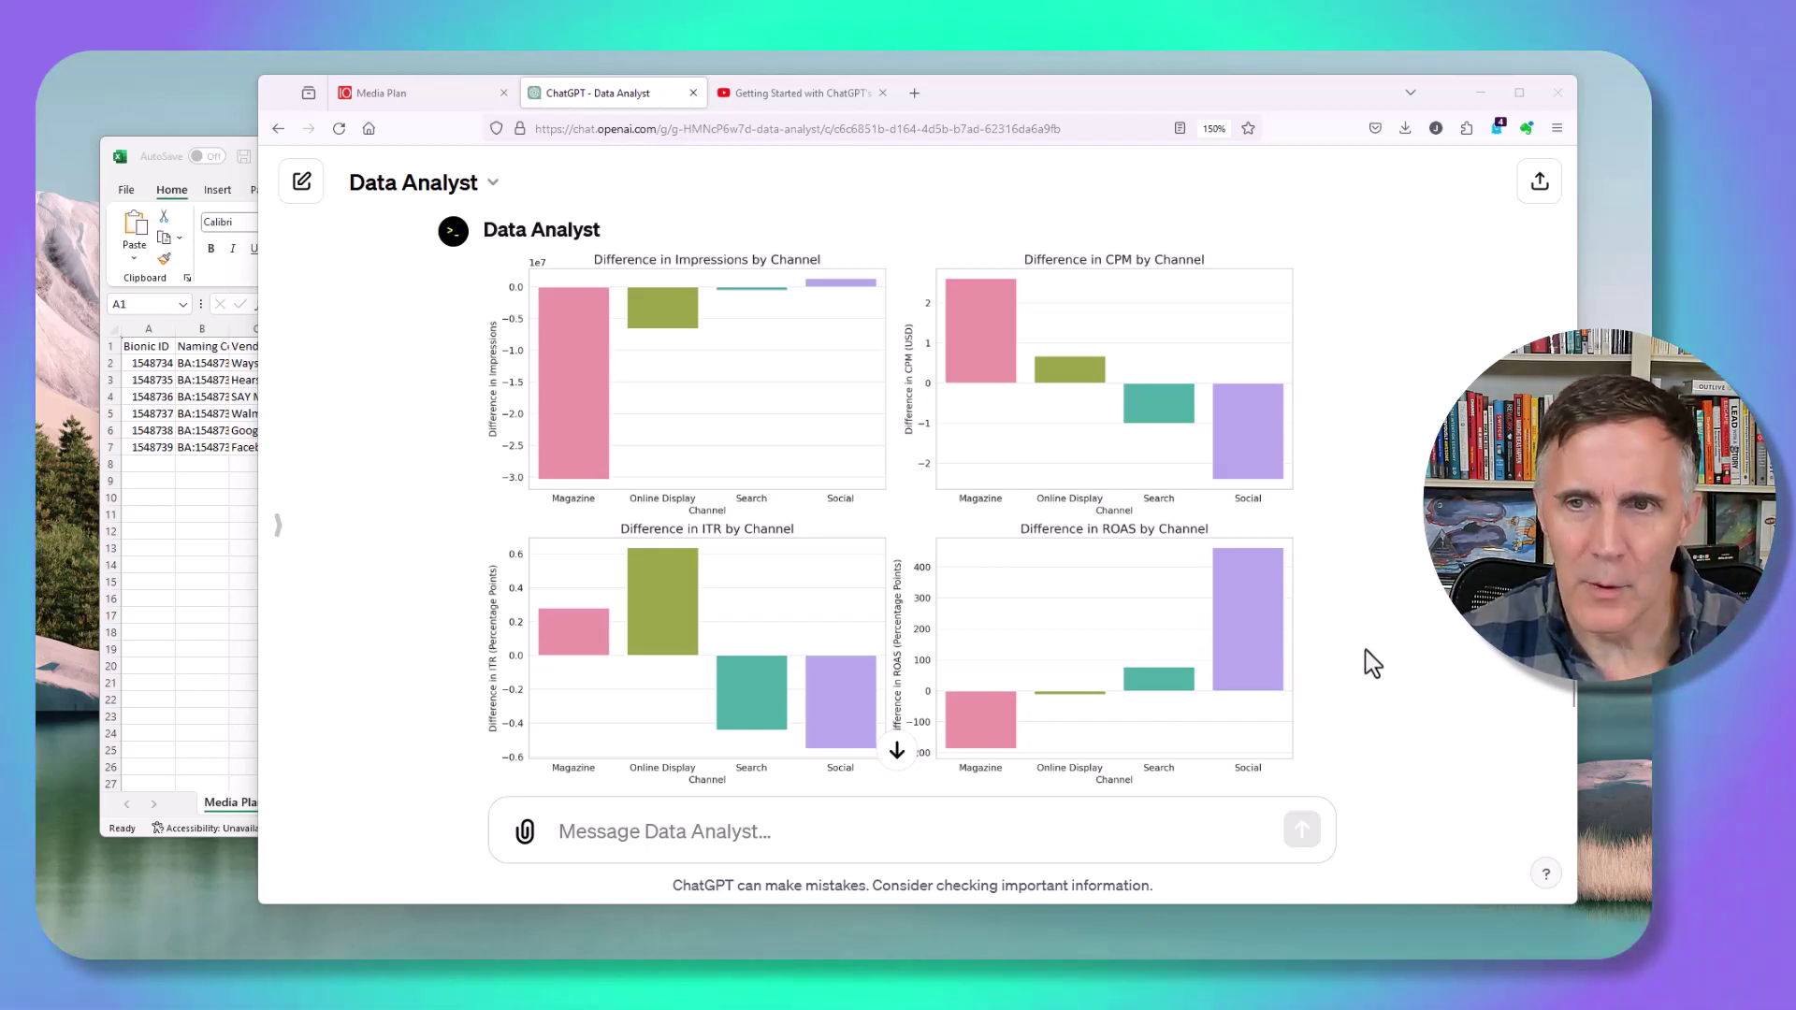
scroll(1375, 669, "down", 5)
scroll(1400, 675, "down", 4)
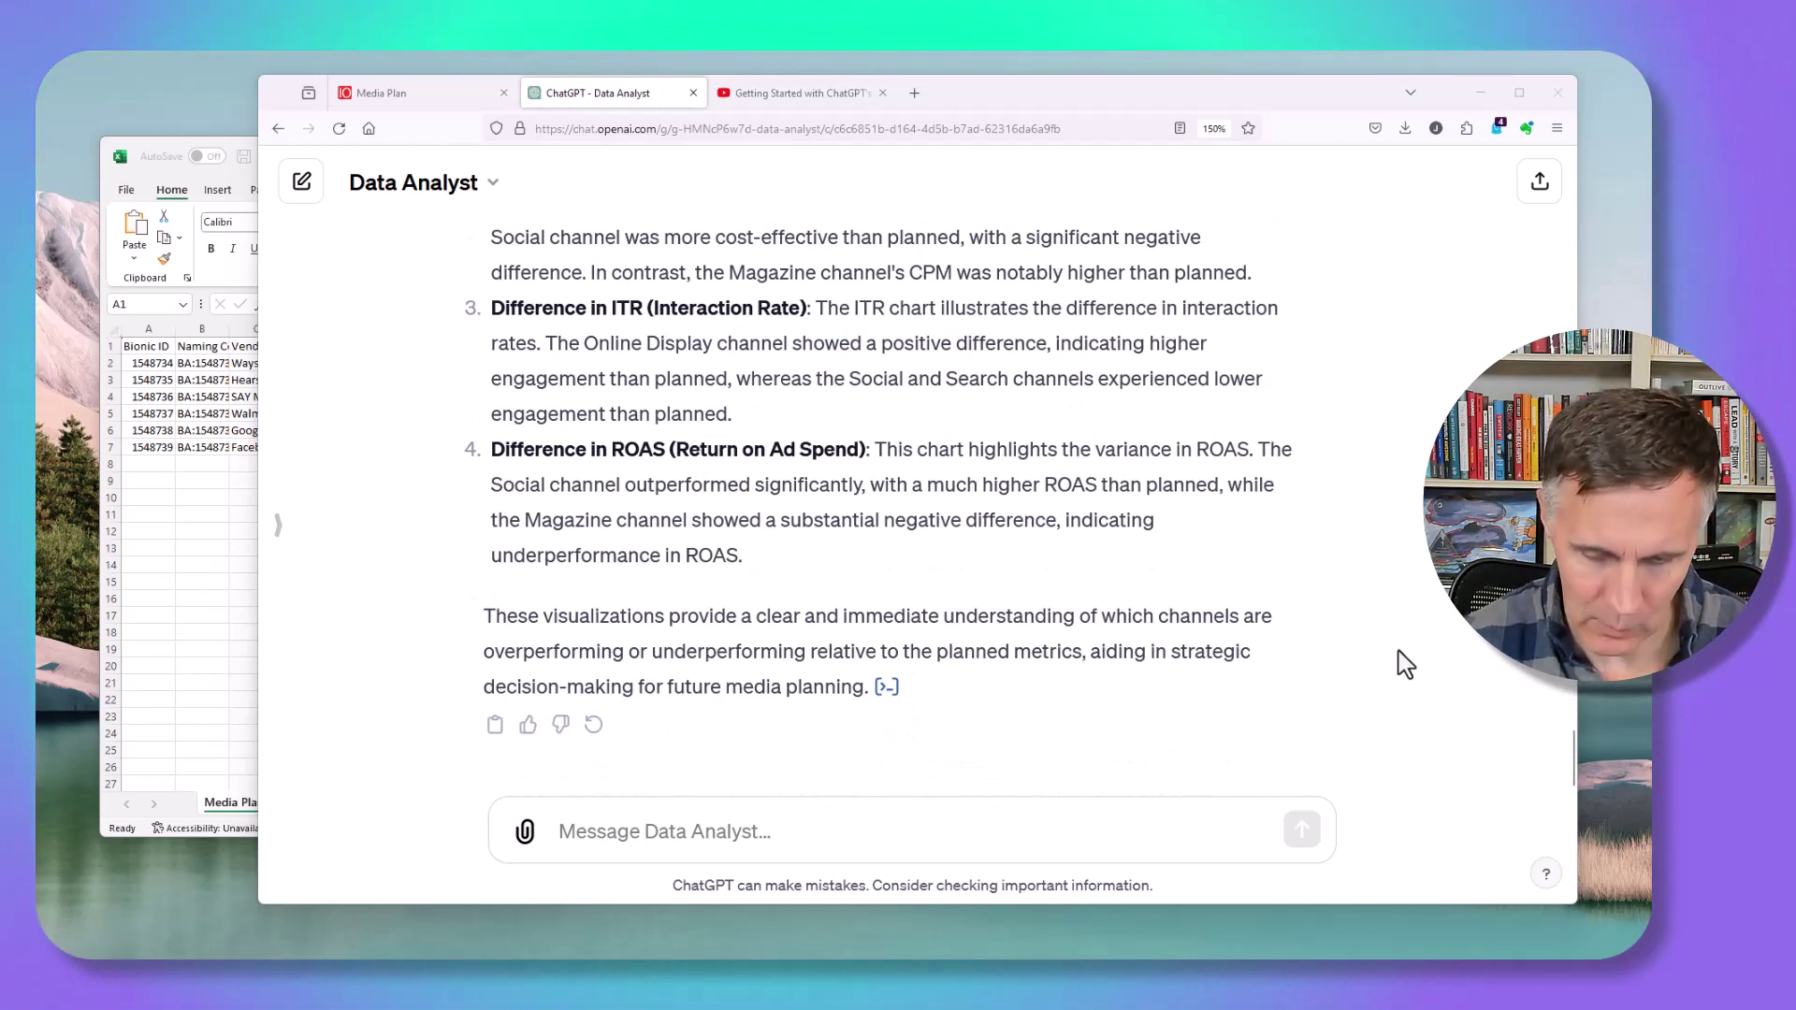
Step: At the default page zoom, send the prompt "Please analyze performance by product." and inspect the Python code behind the answer
left_click(1214, 128)
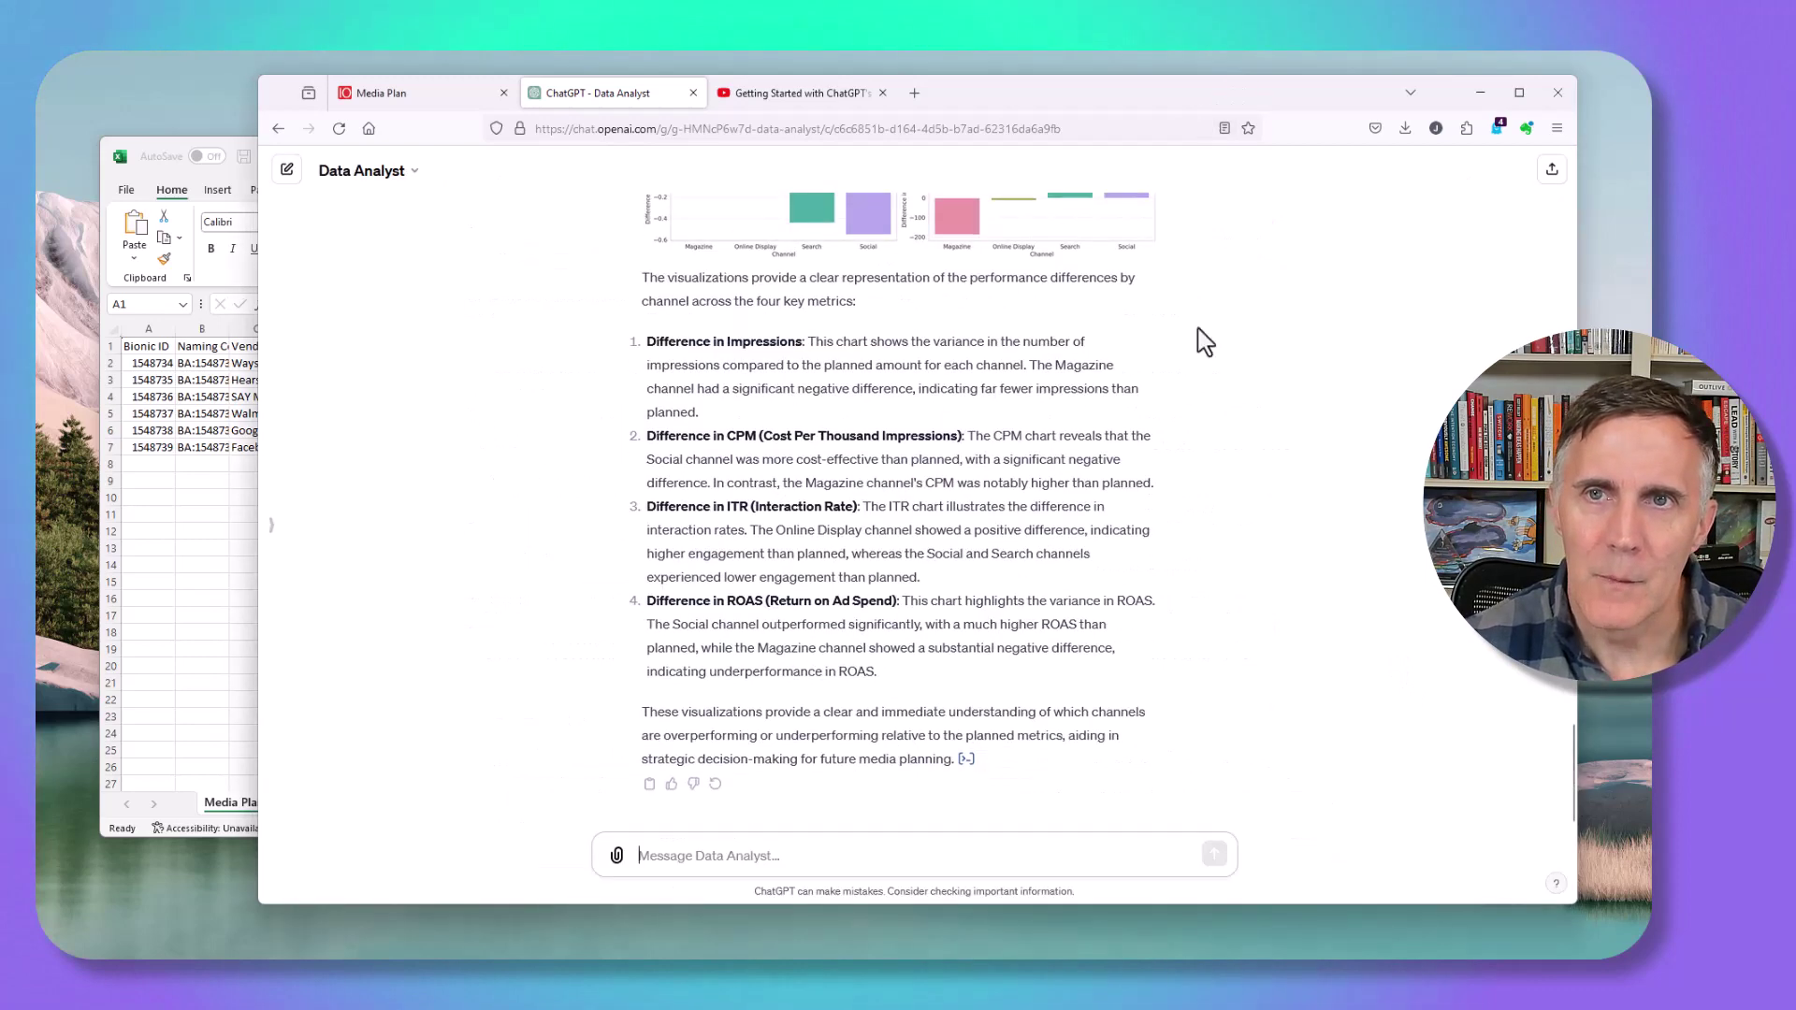
type("Please analyze performance by product.")
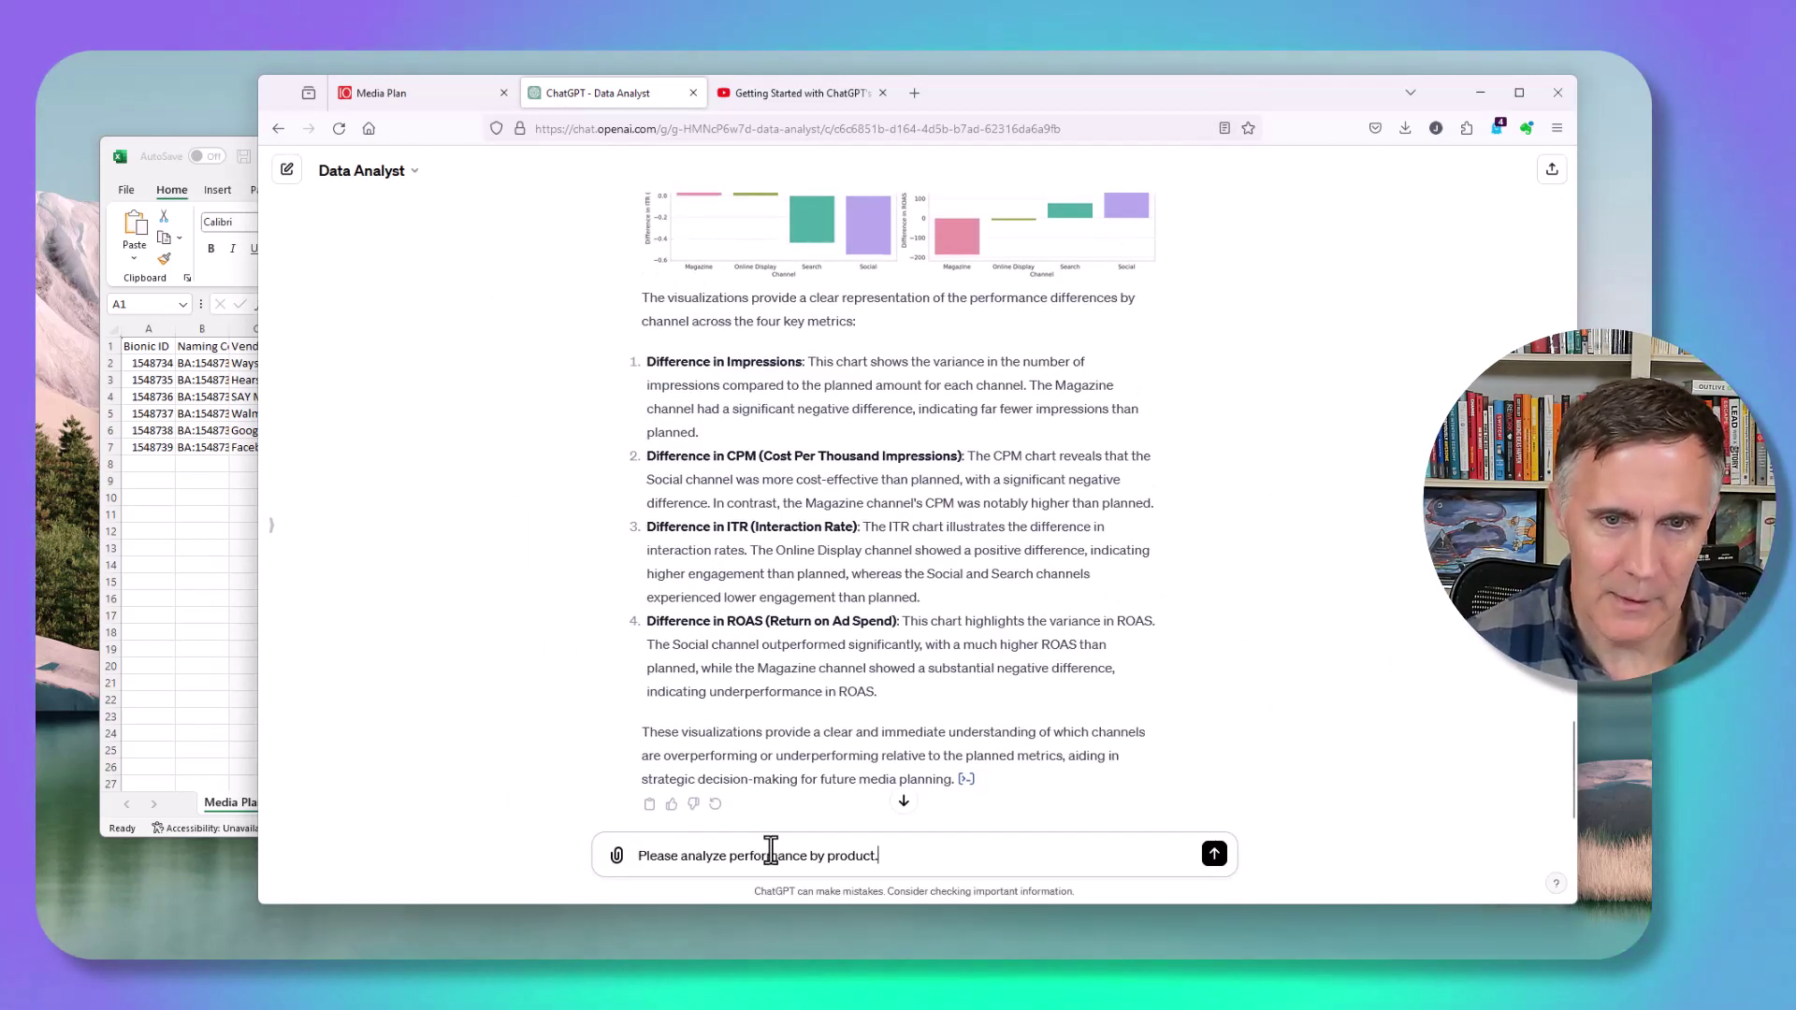
key("Return")
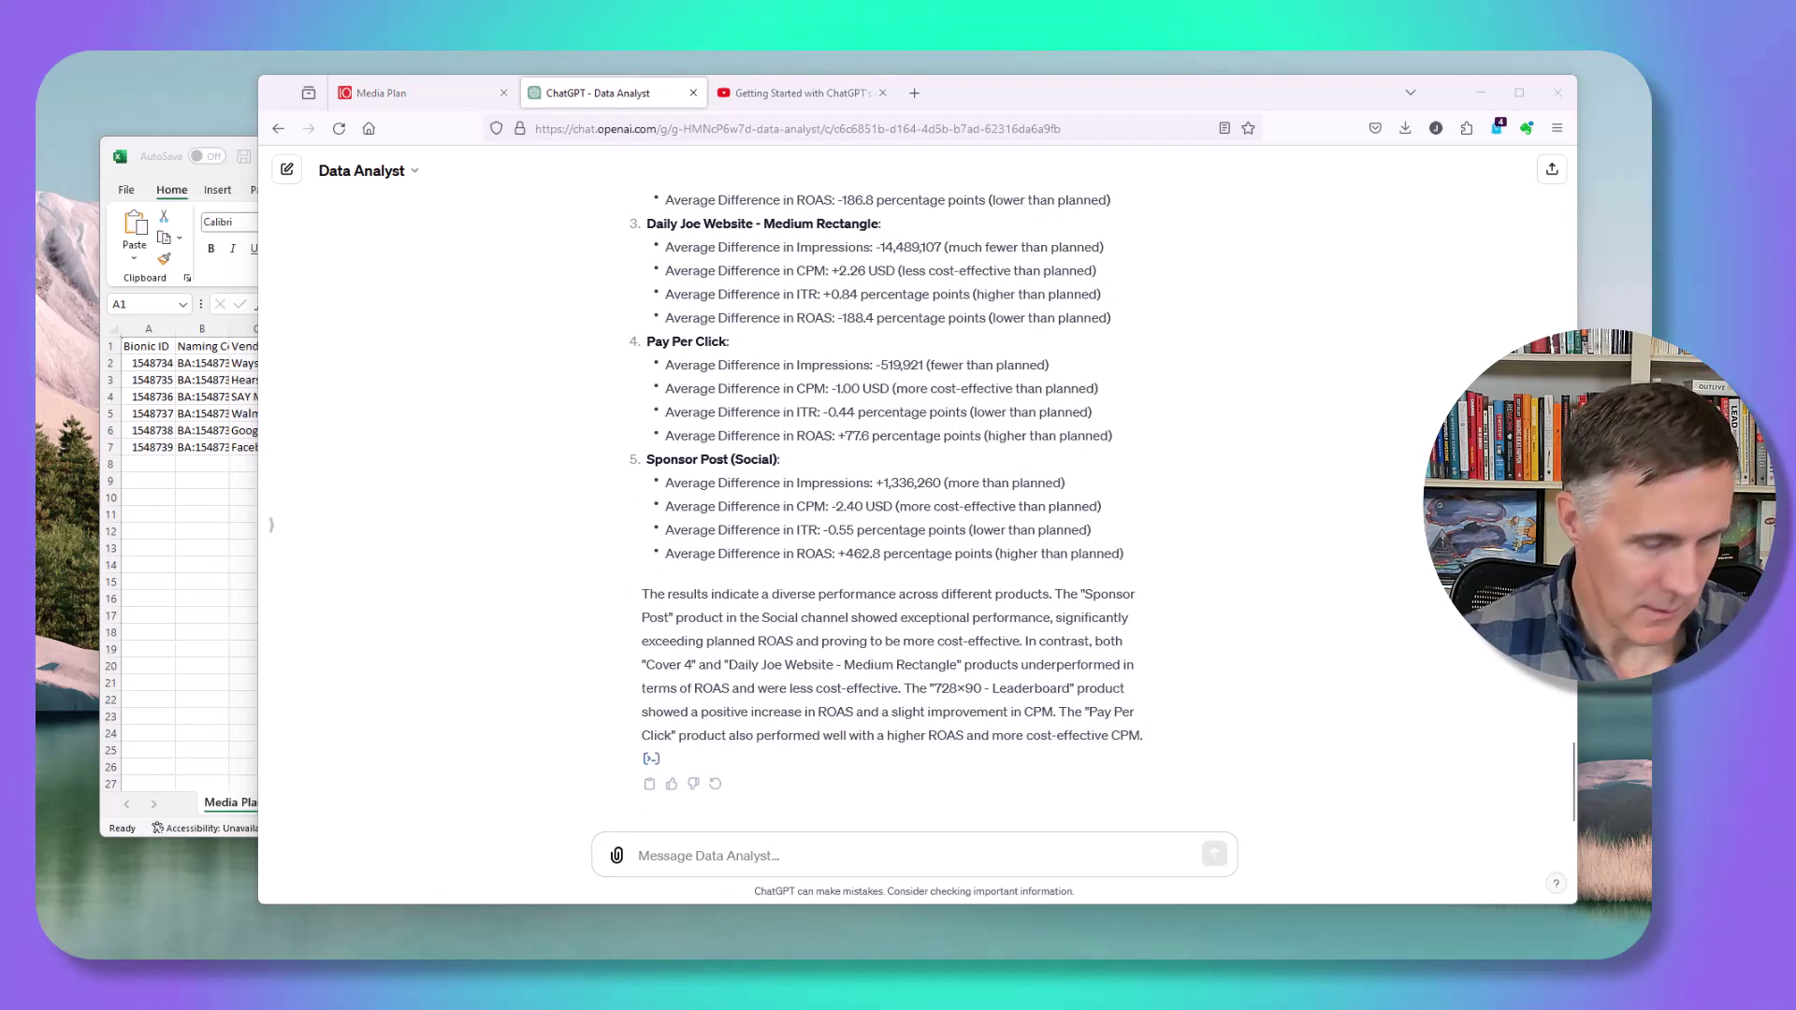
left_click(797, 865)
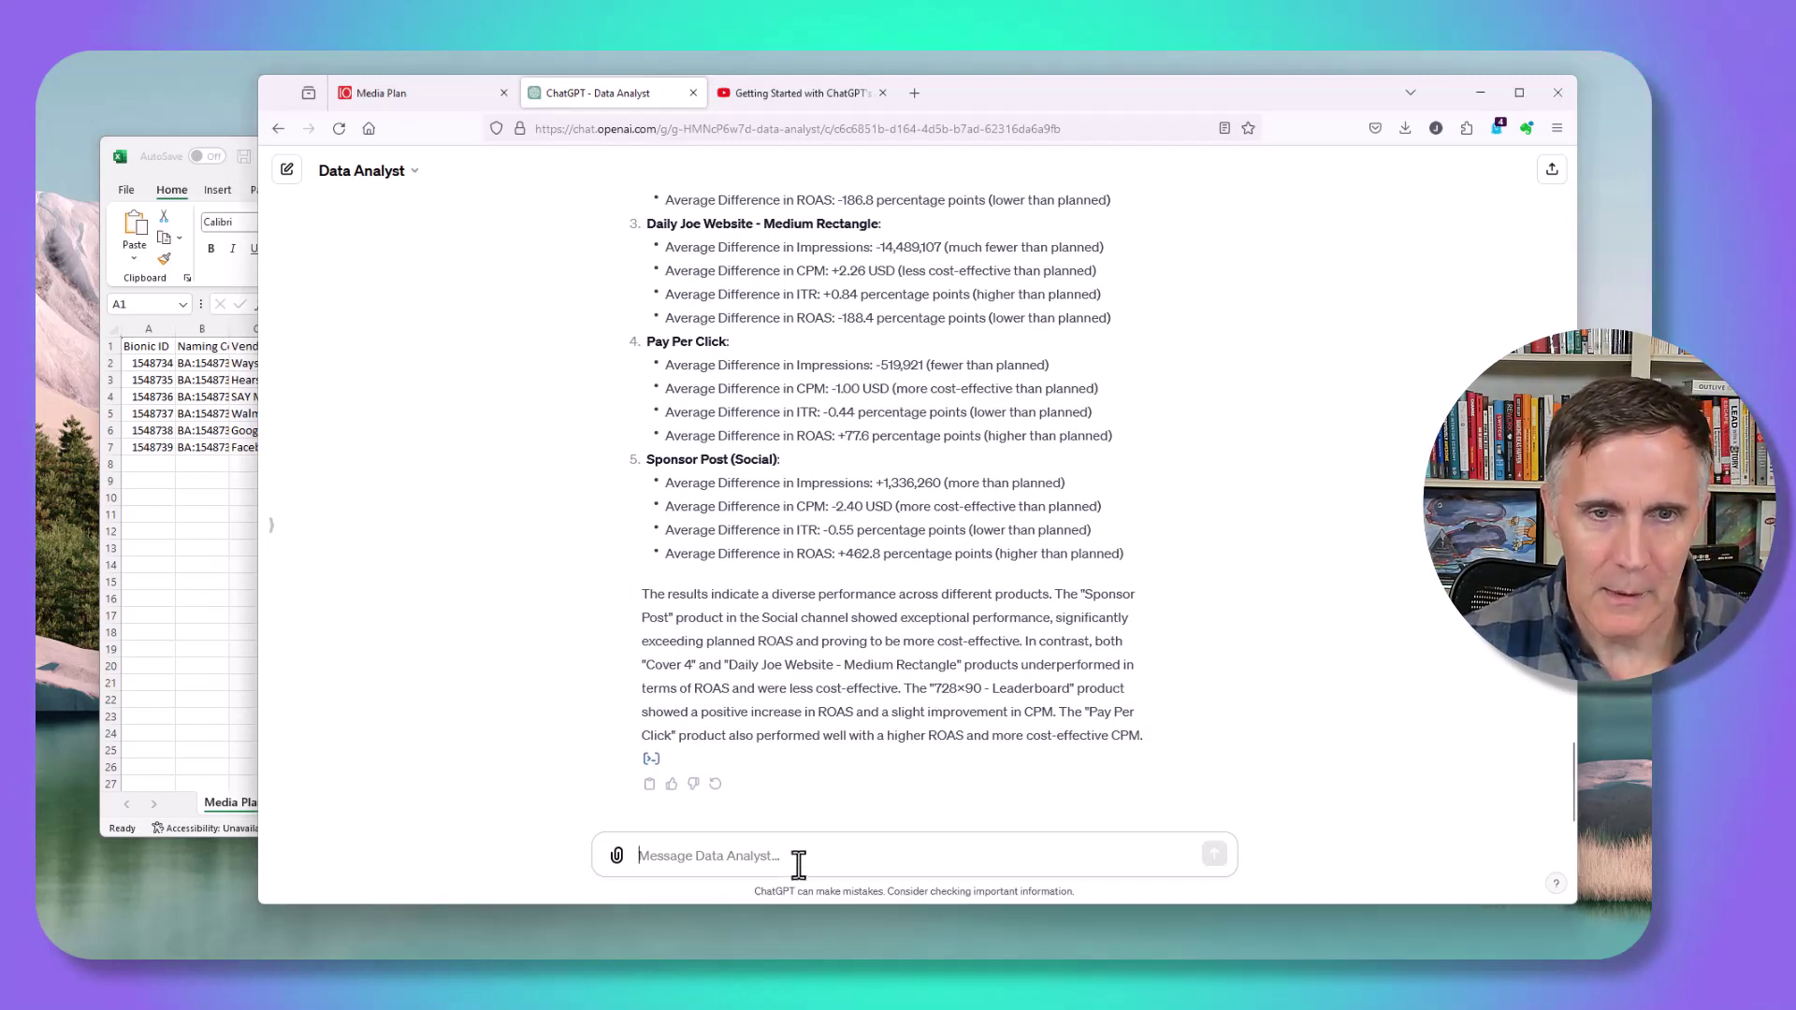
left_click(652, 762)
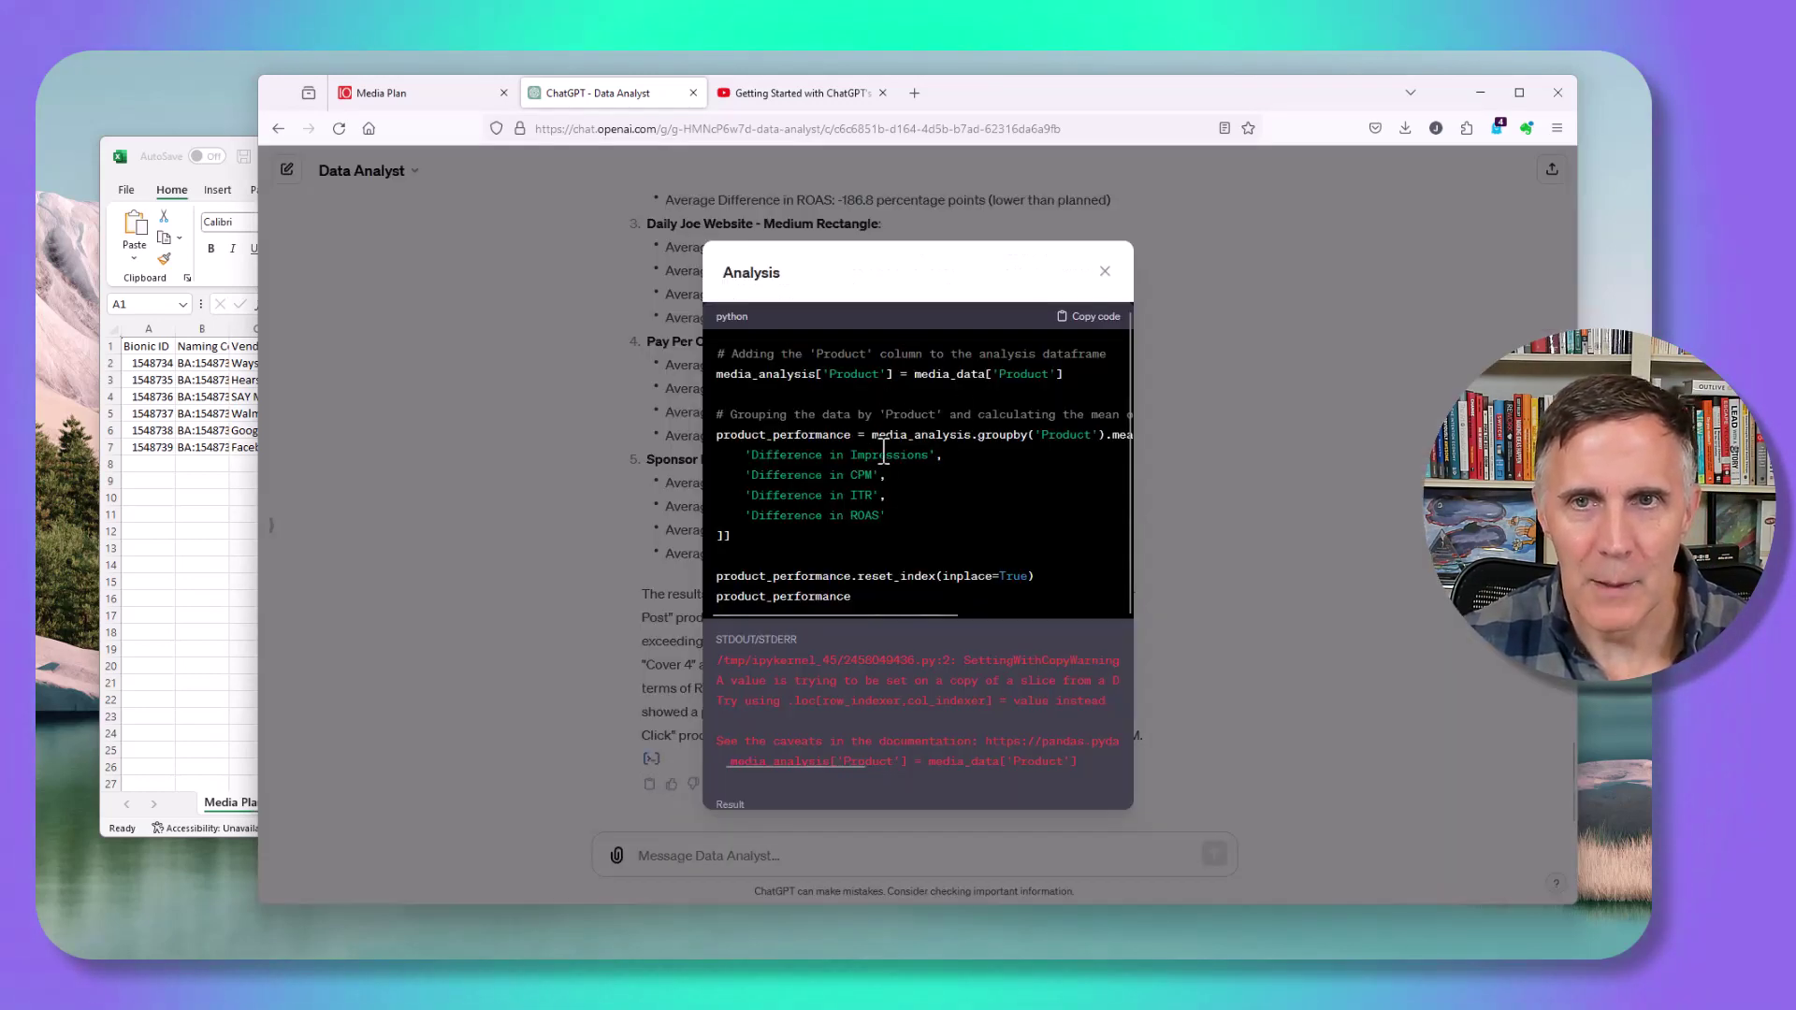
left_click(1104, 273)
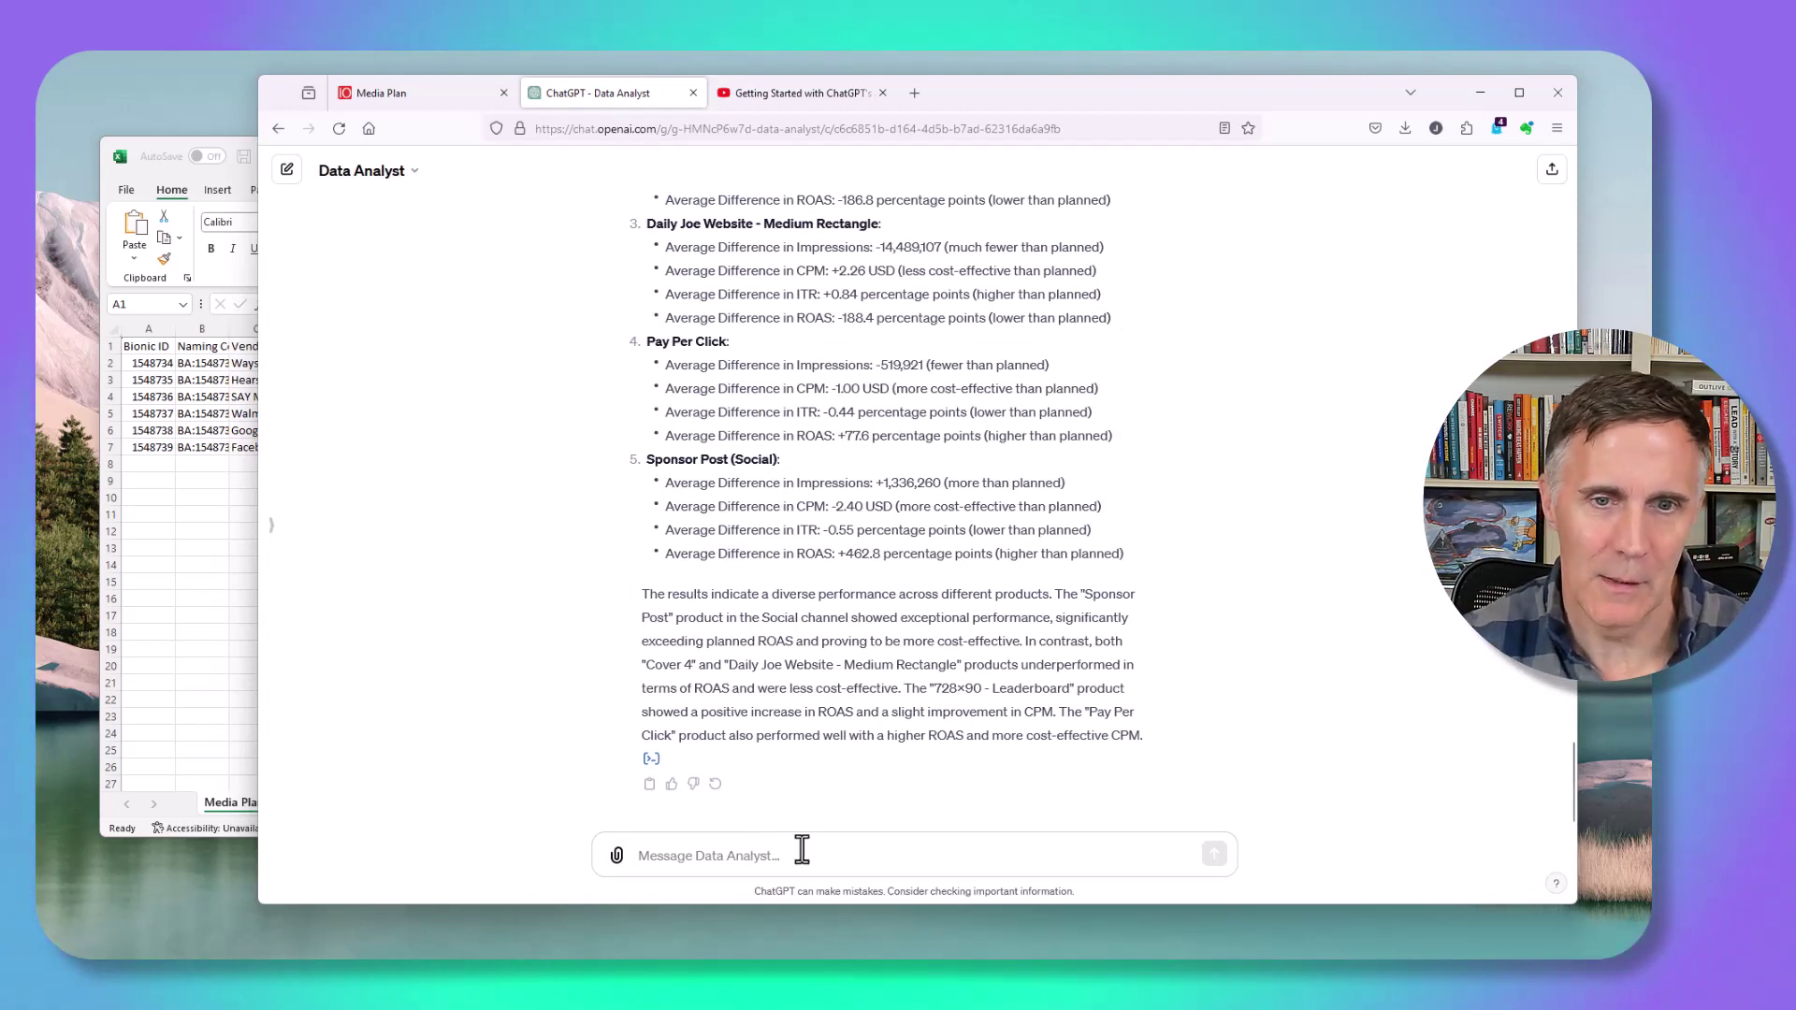
Step: Send the prompt "Please analyze performance by ad." and review the impressions, CPM, ITR and ROAS differences for each ad
type("Please analyze performance by ad.")
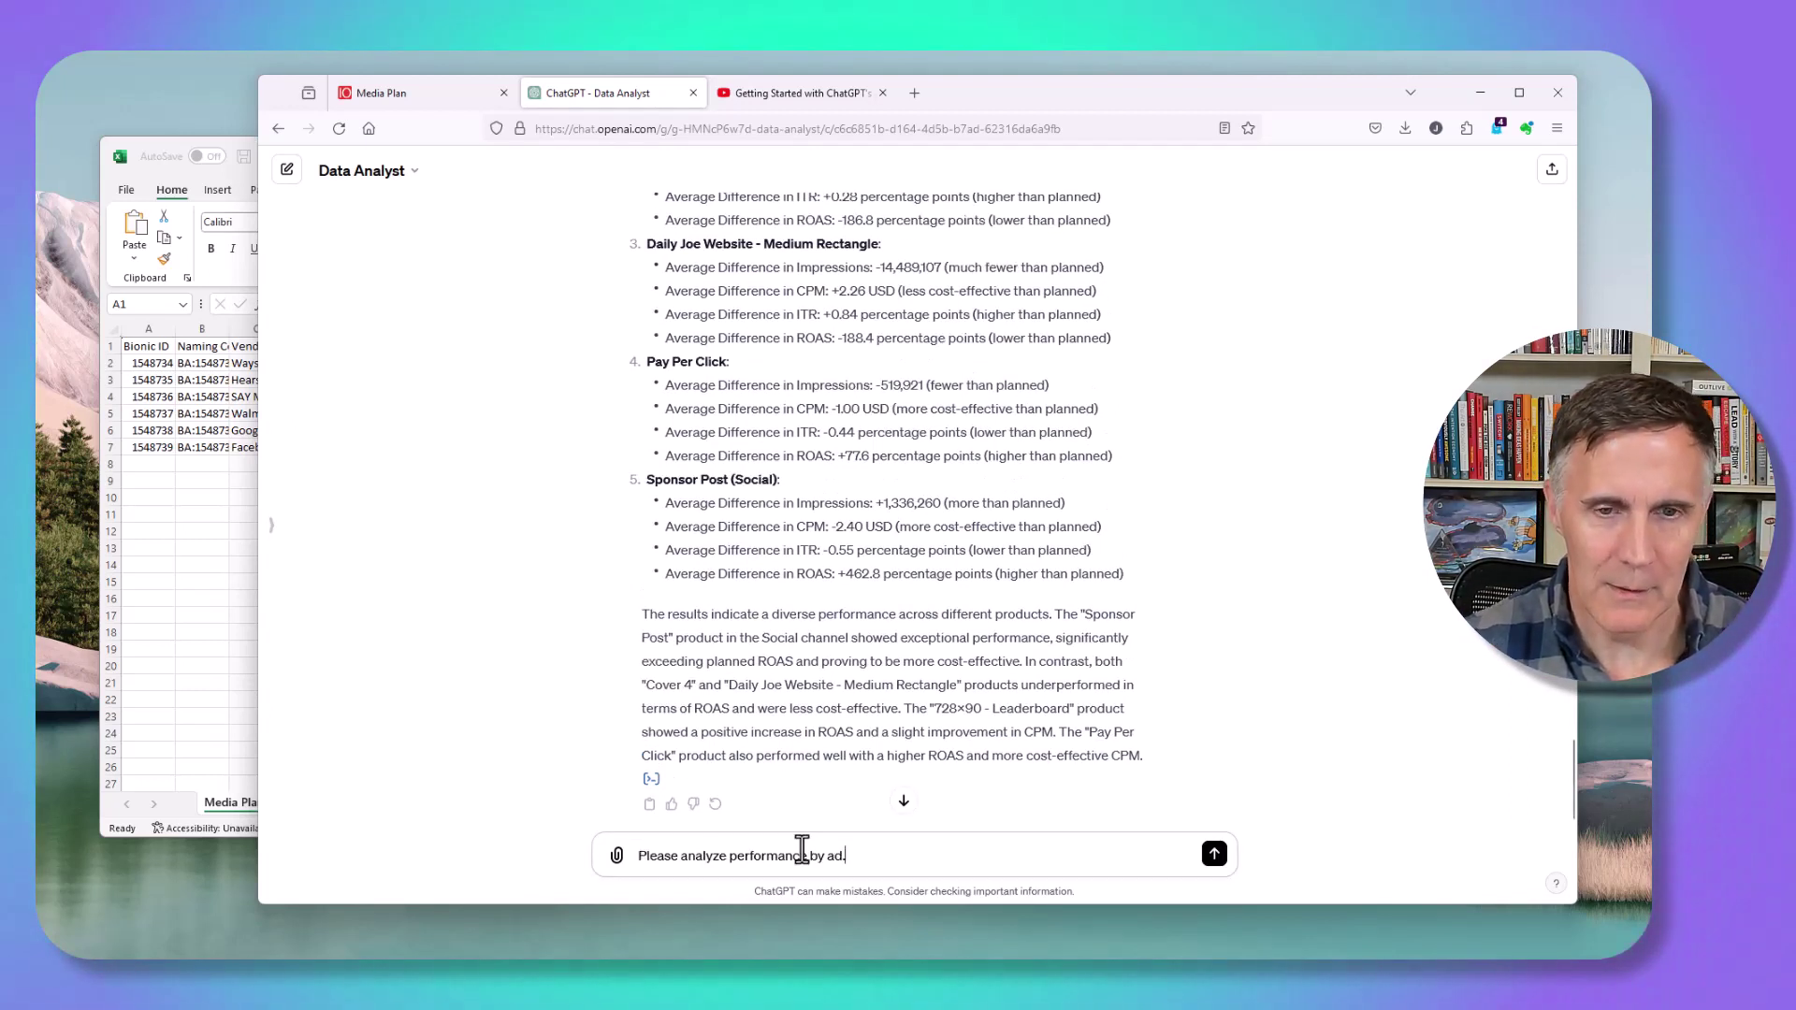
key("Return")
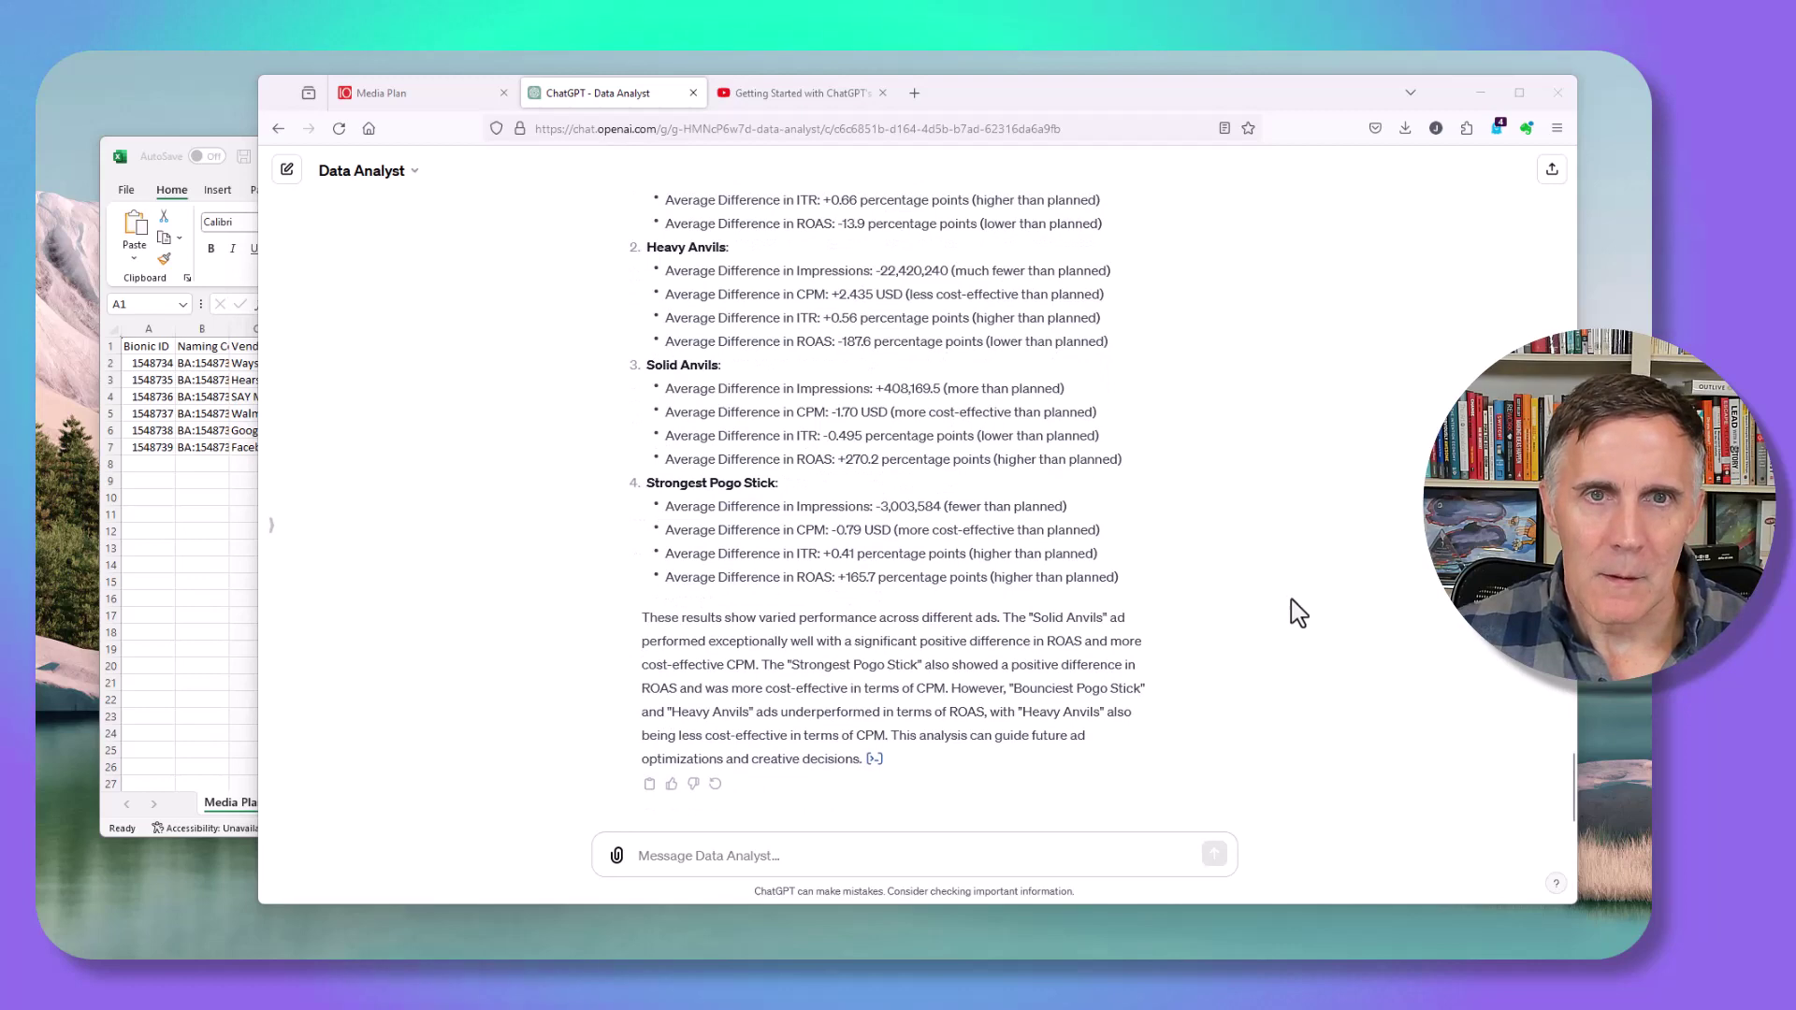
scroll(1298, 612, "up", 5)
scroll(1290, 612, "down", 3)
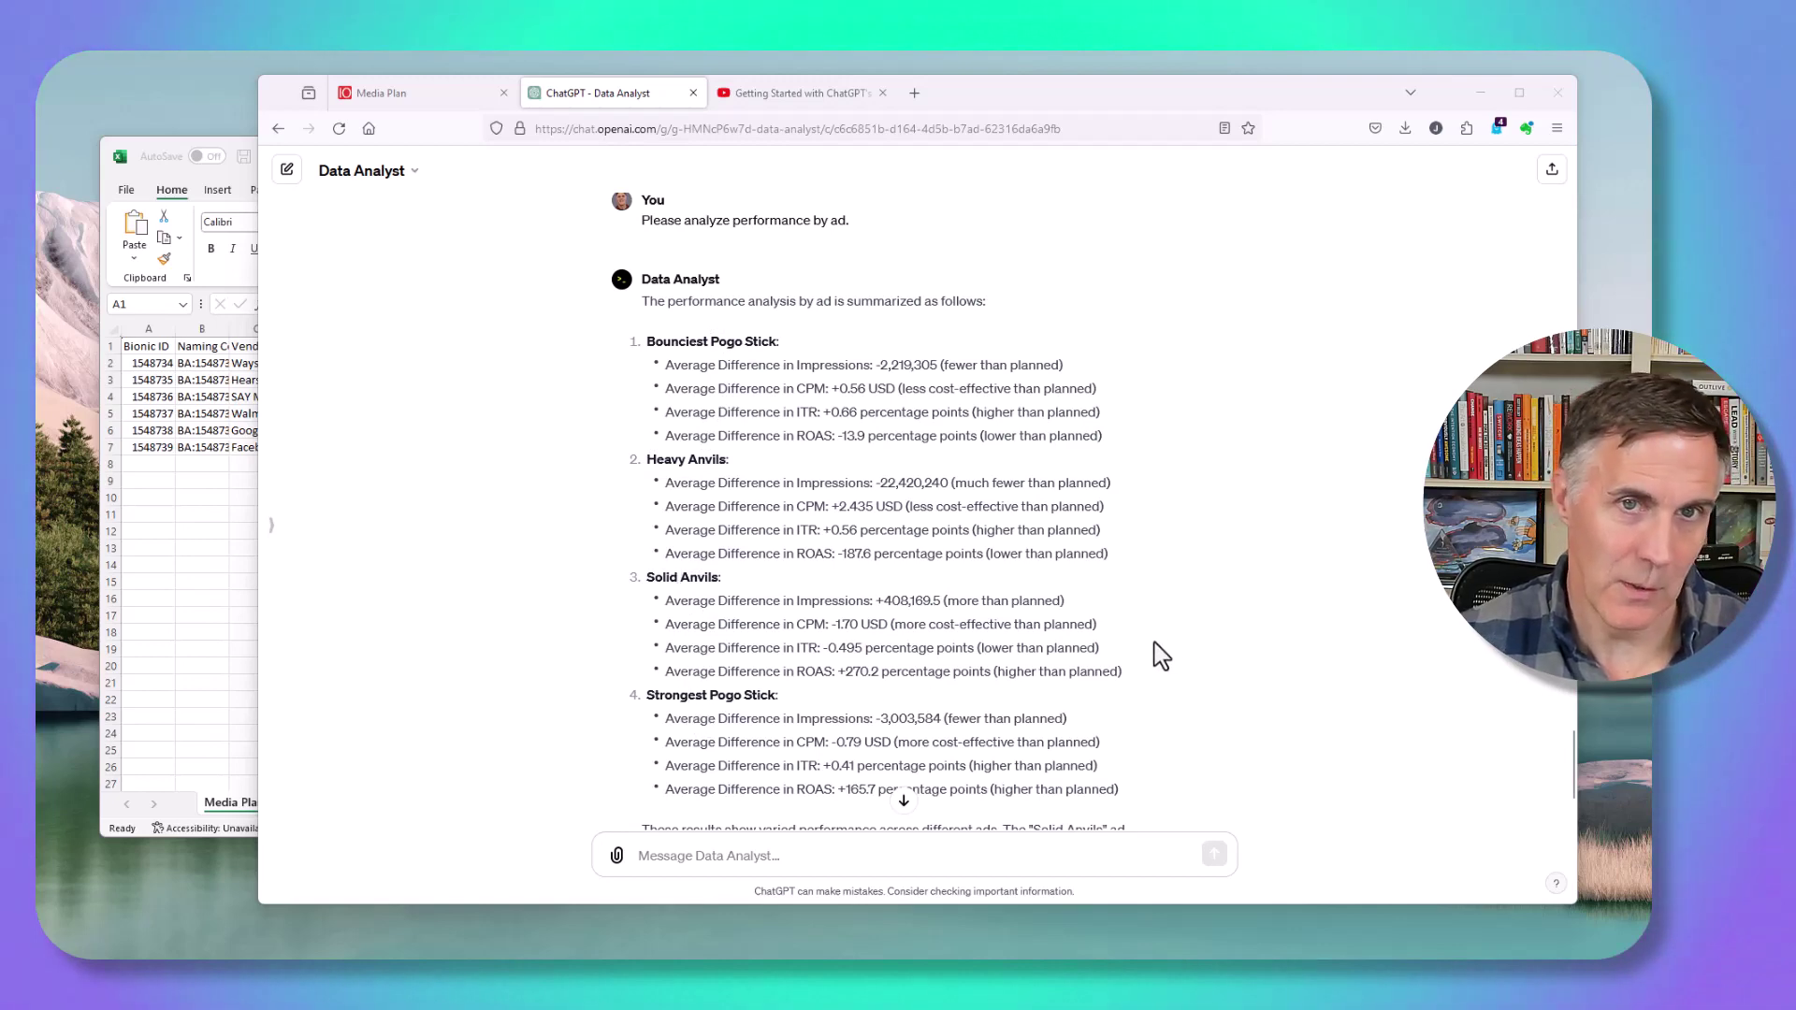
scroll(1179, 649, "down", 3)
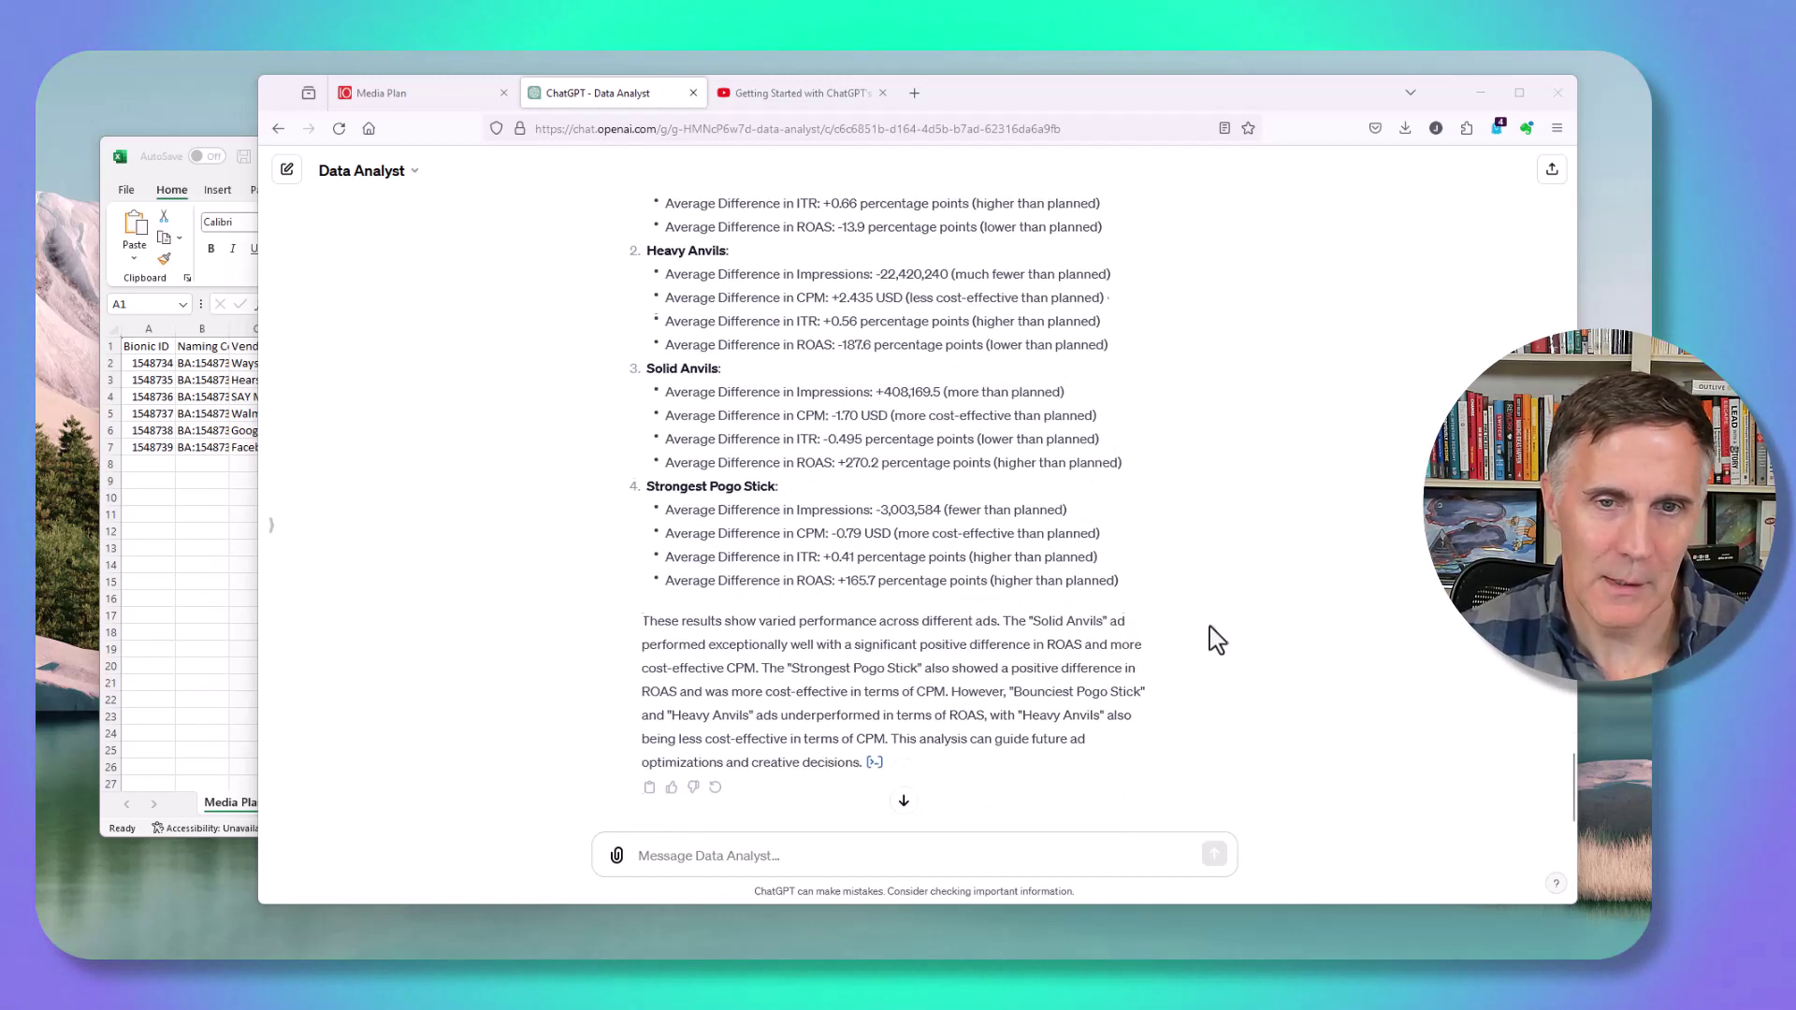
Step: Send the prompt "Please analyze performance by region." and inspect the Python code behind the answer
left_click(839, 856)
type("Please analyze performance by region.")
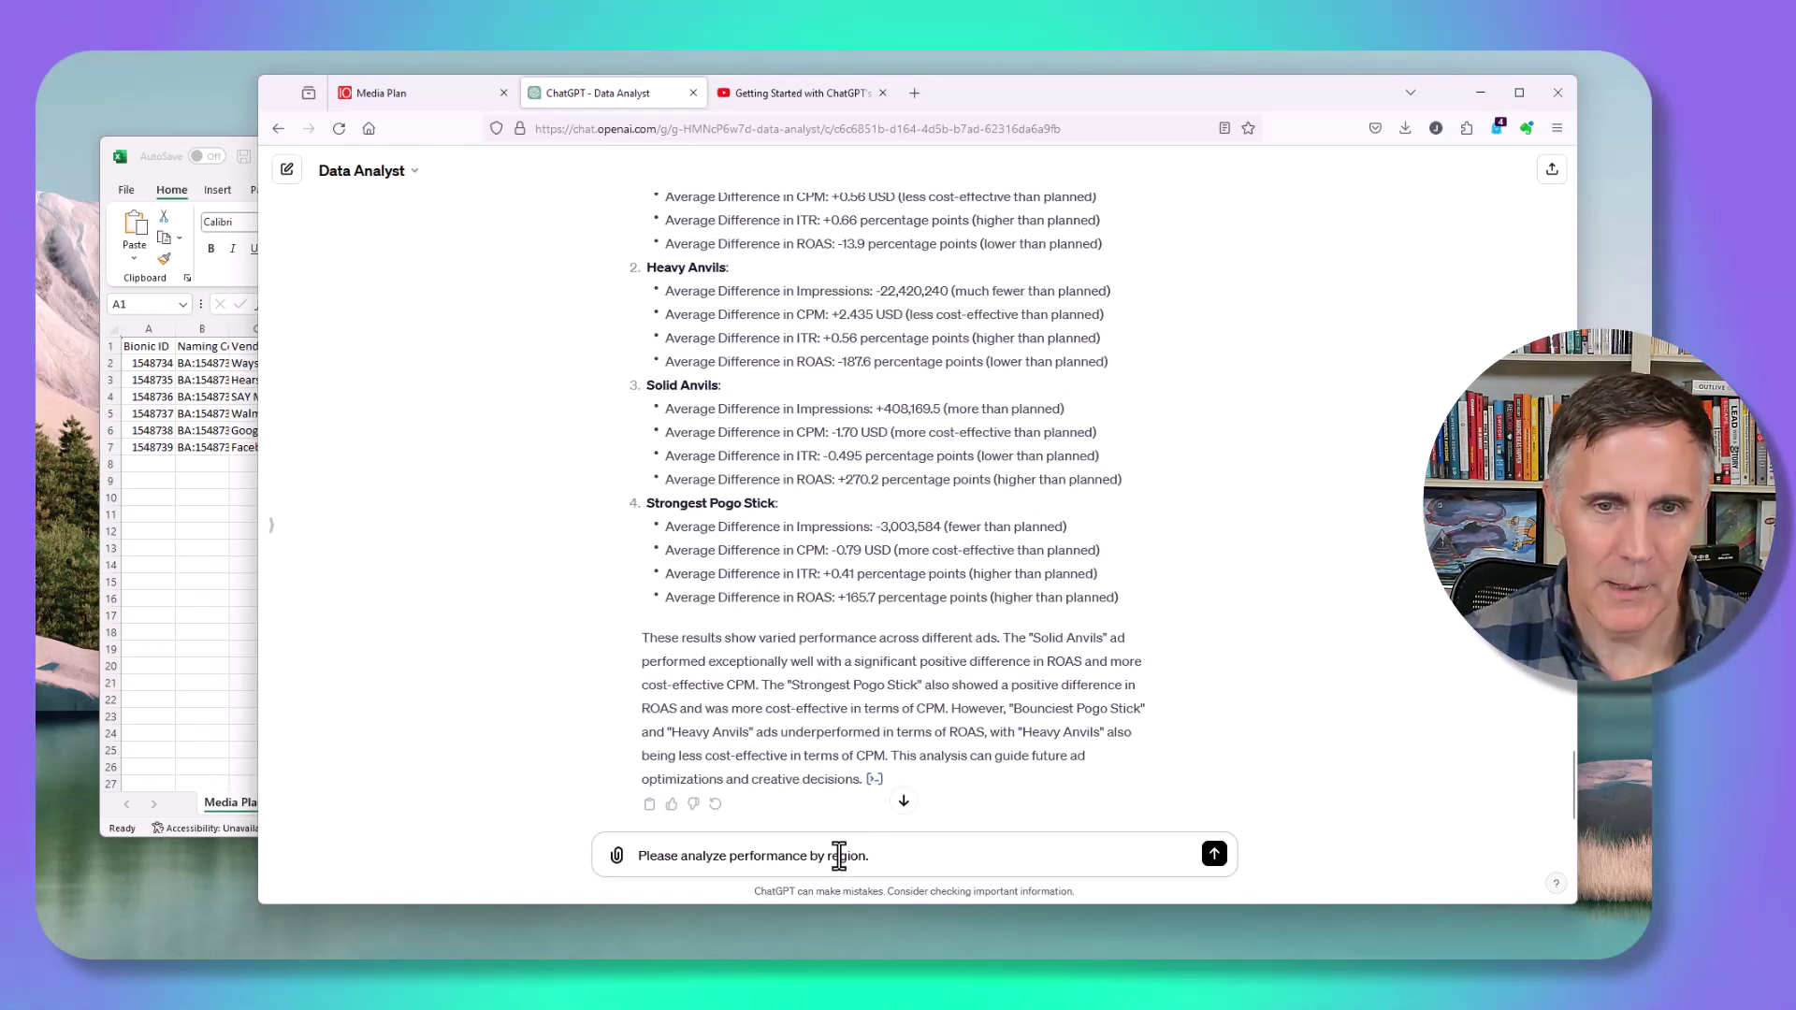
key("Return")
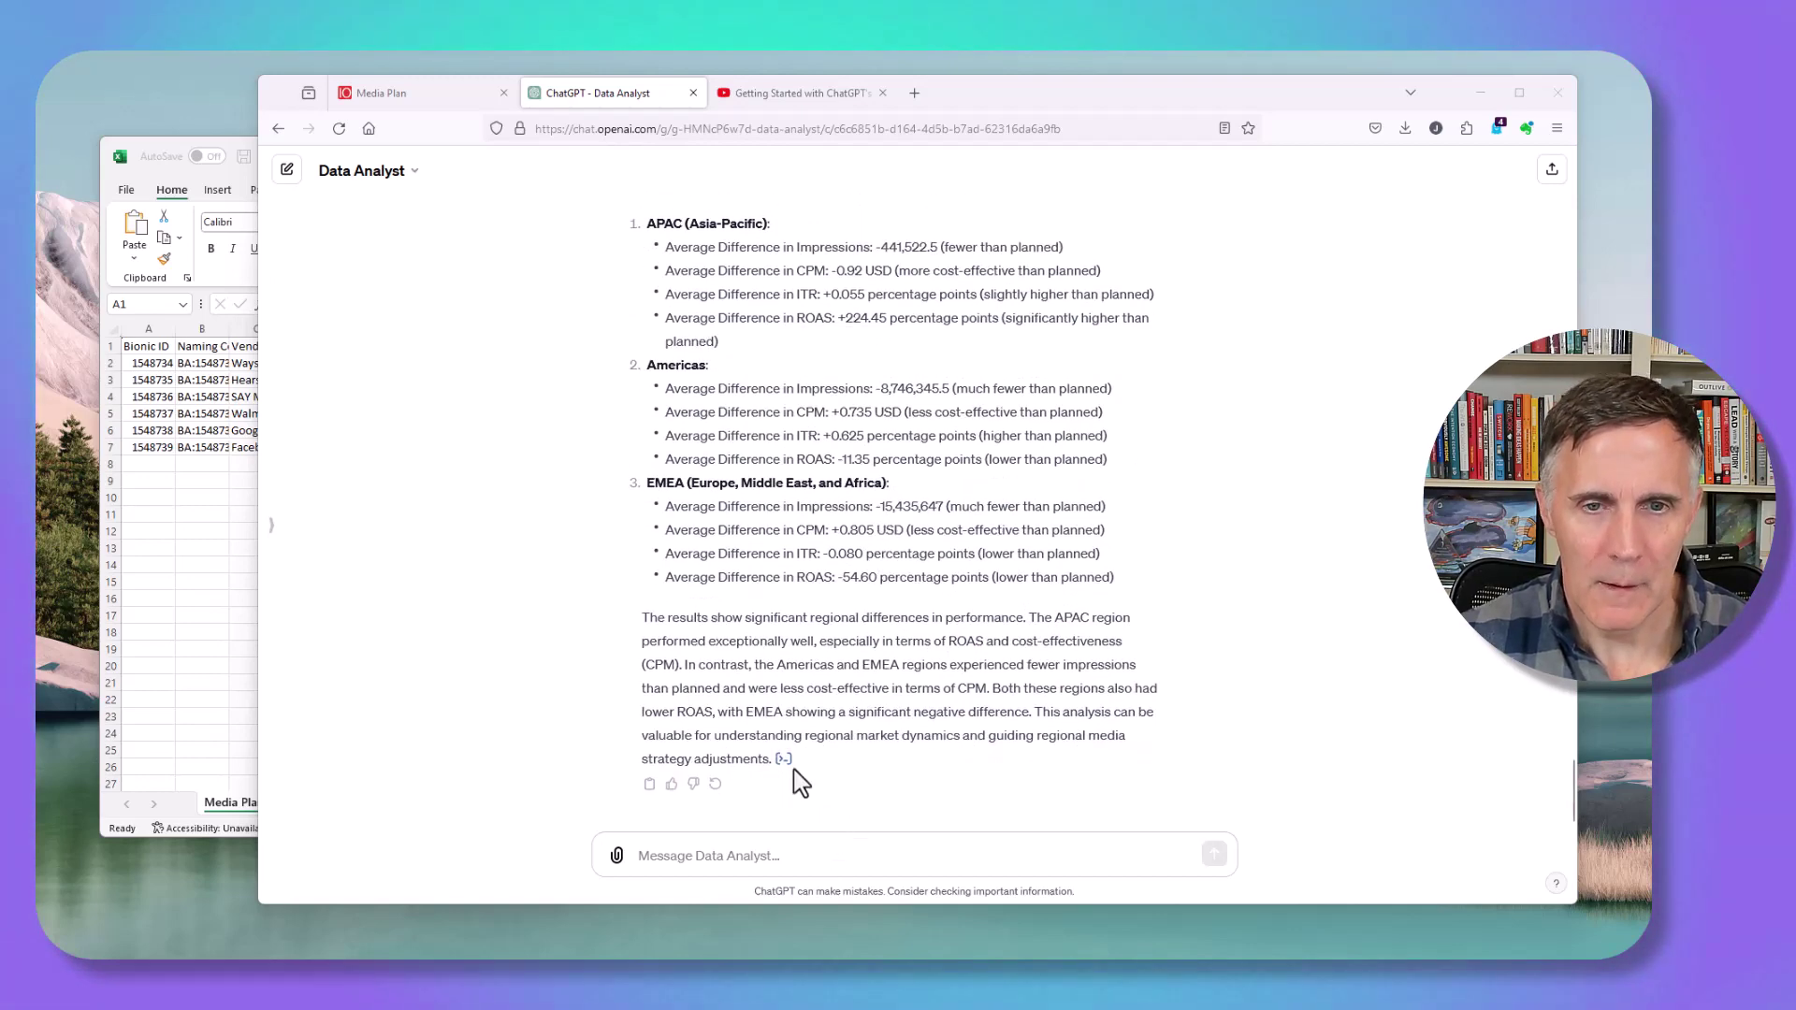
left_click(784, 759)
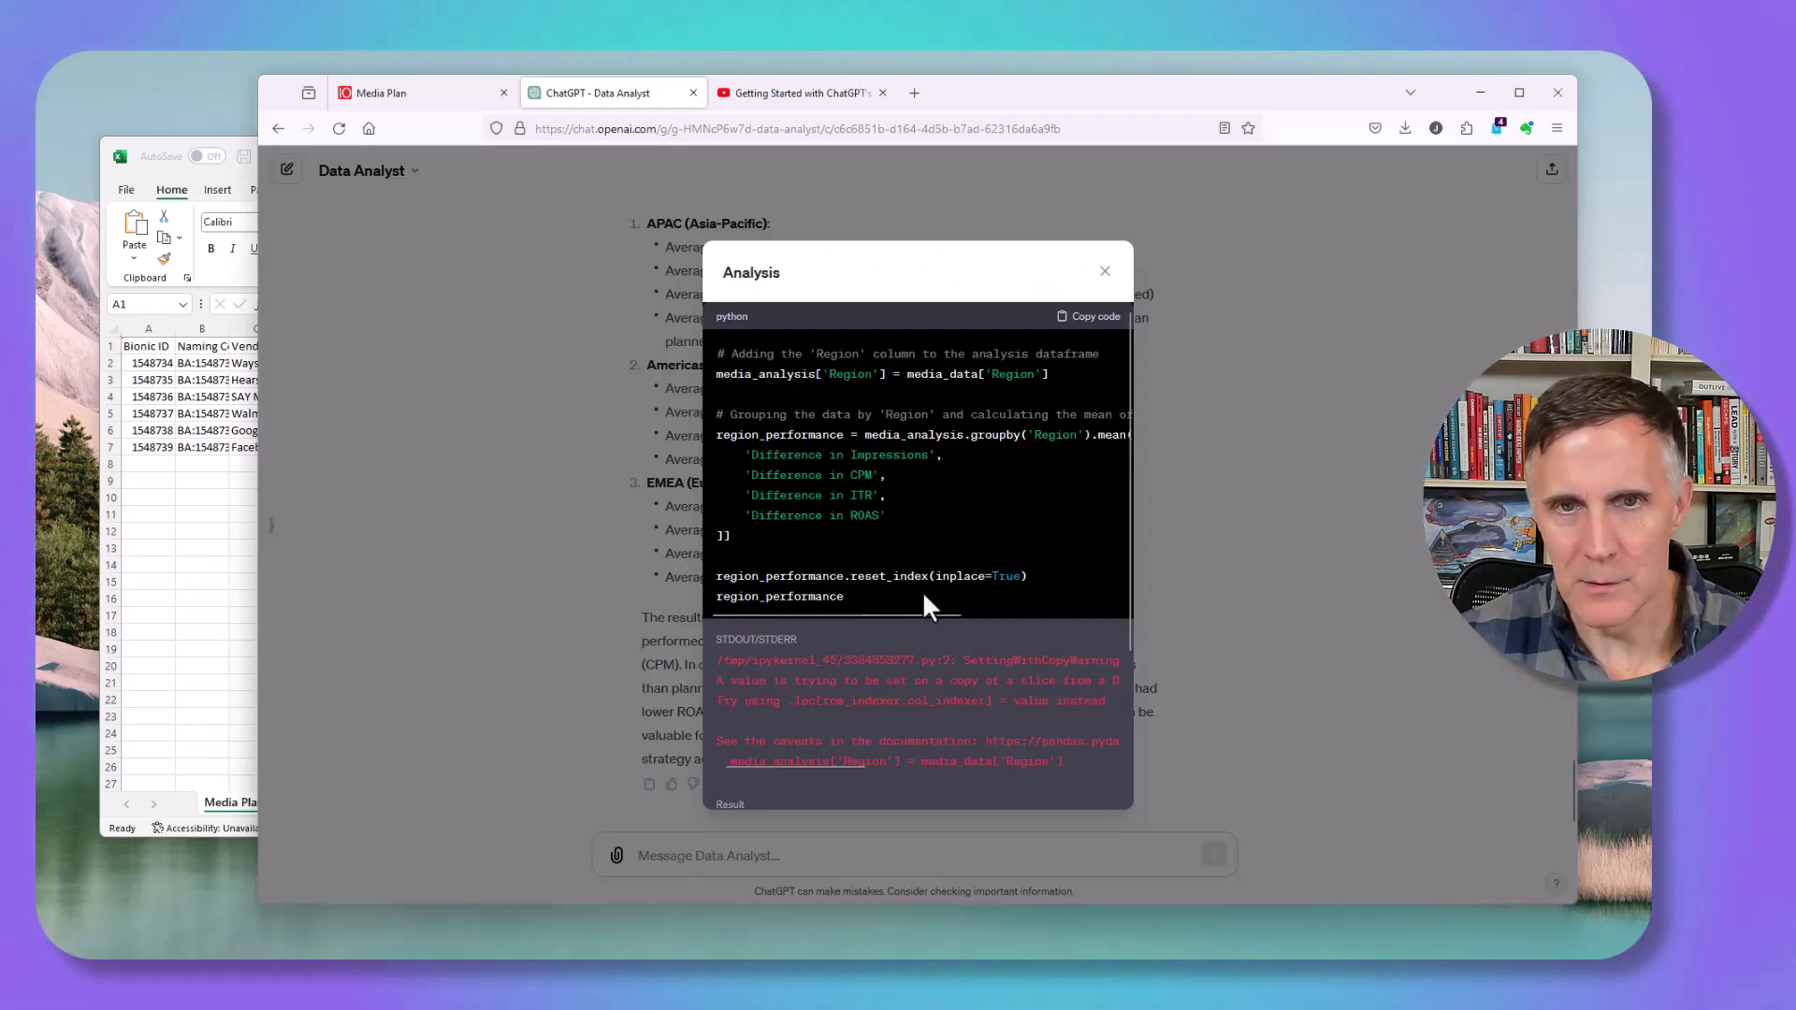
left_click(1105, 274)
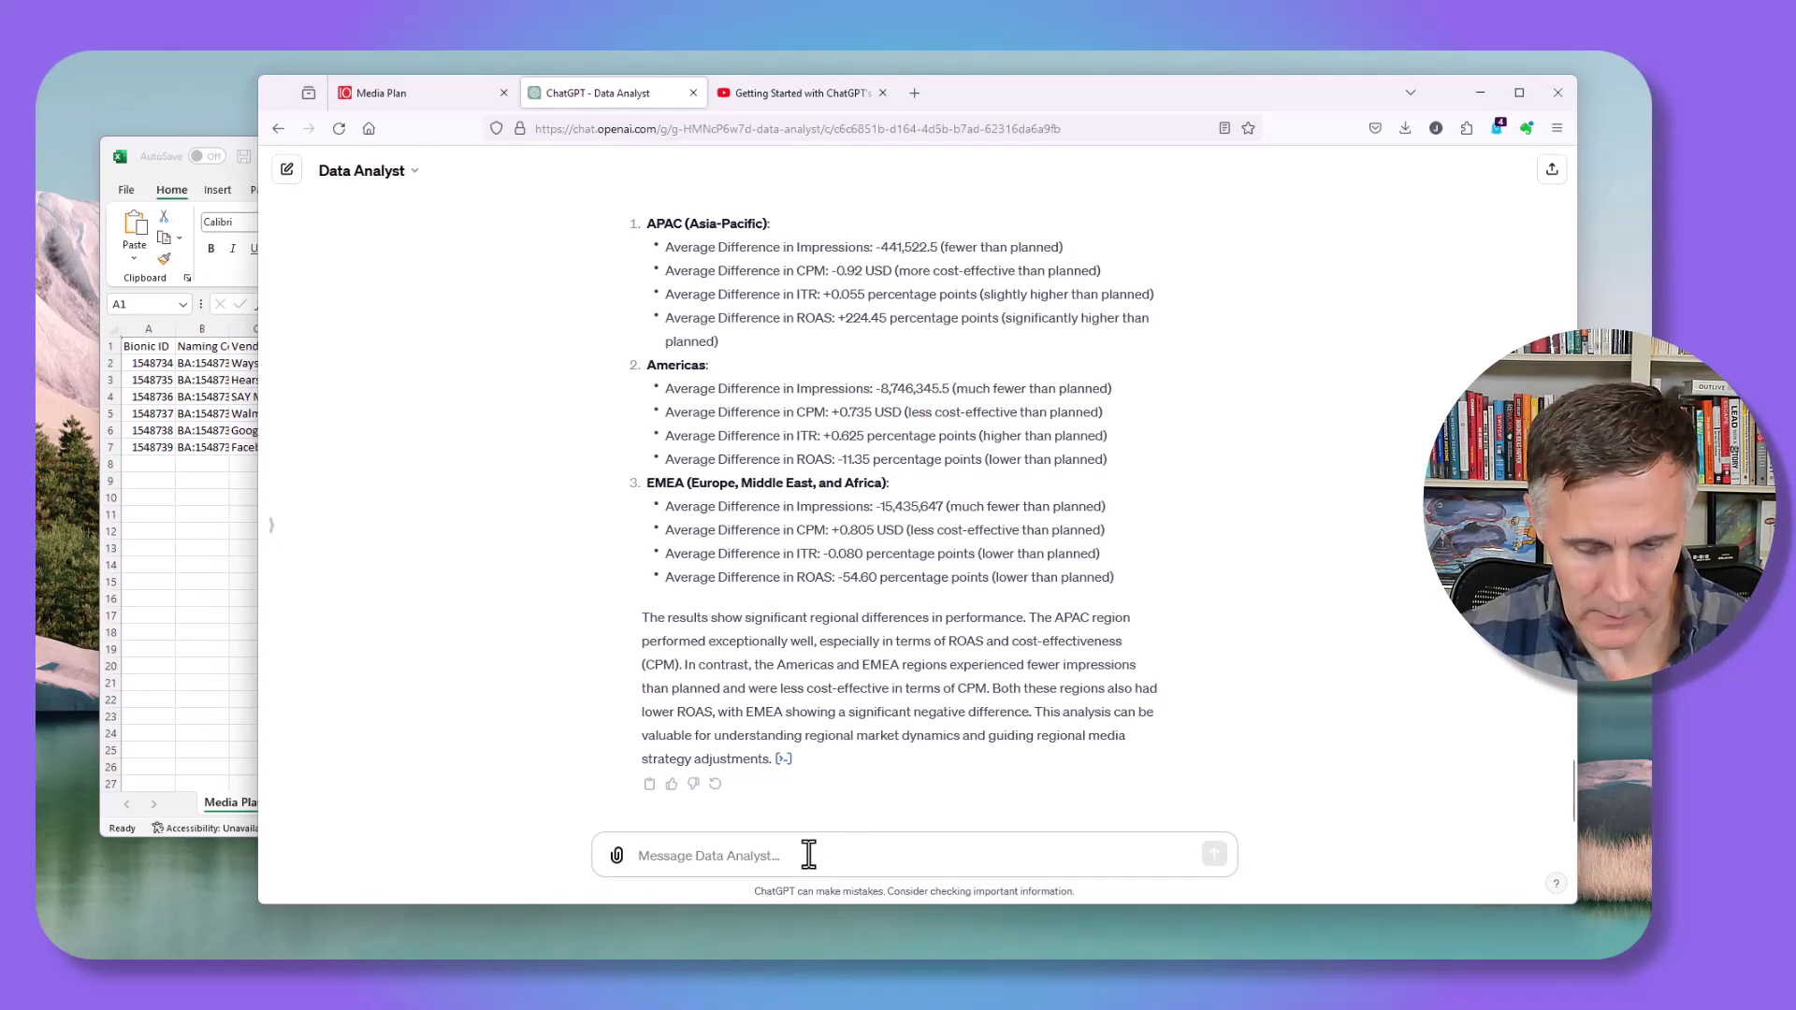
Step: Send the prompt "Please analyze performance by strategy." to Data Analyst
type("Please analyze performance by strategy.")
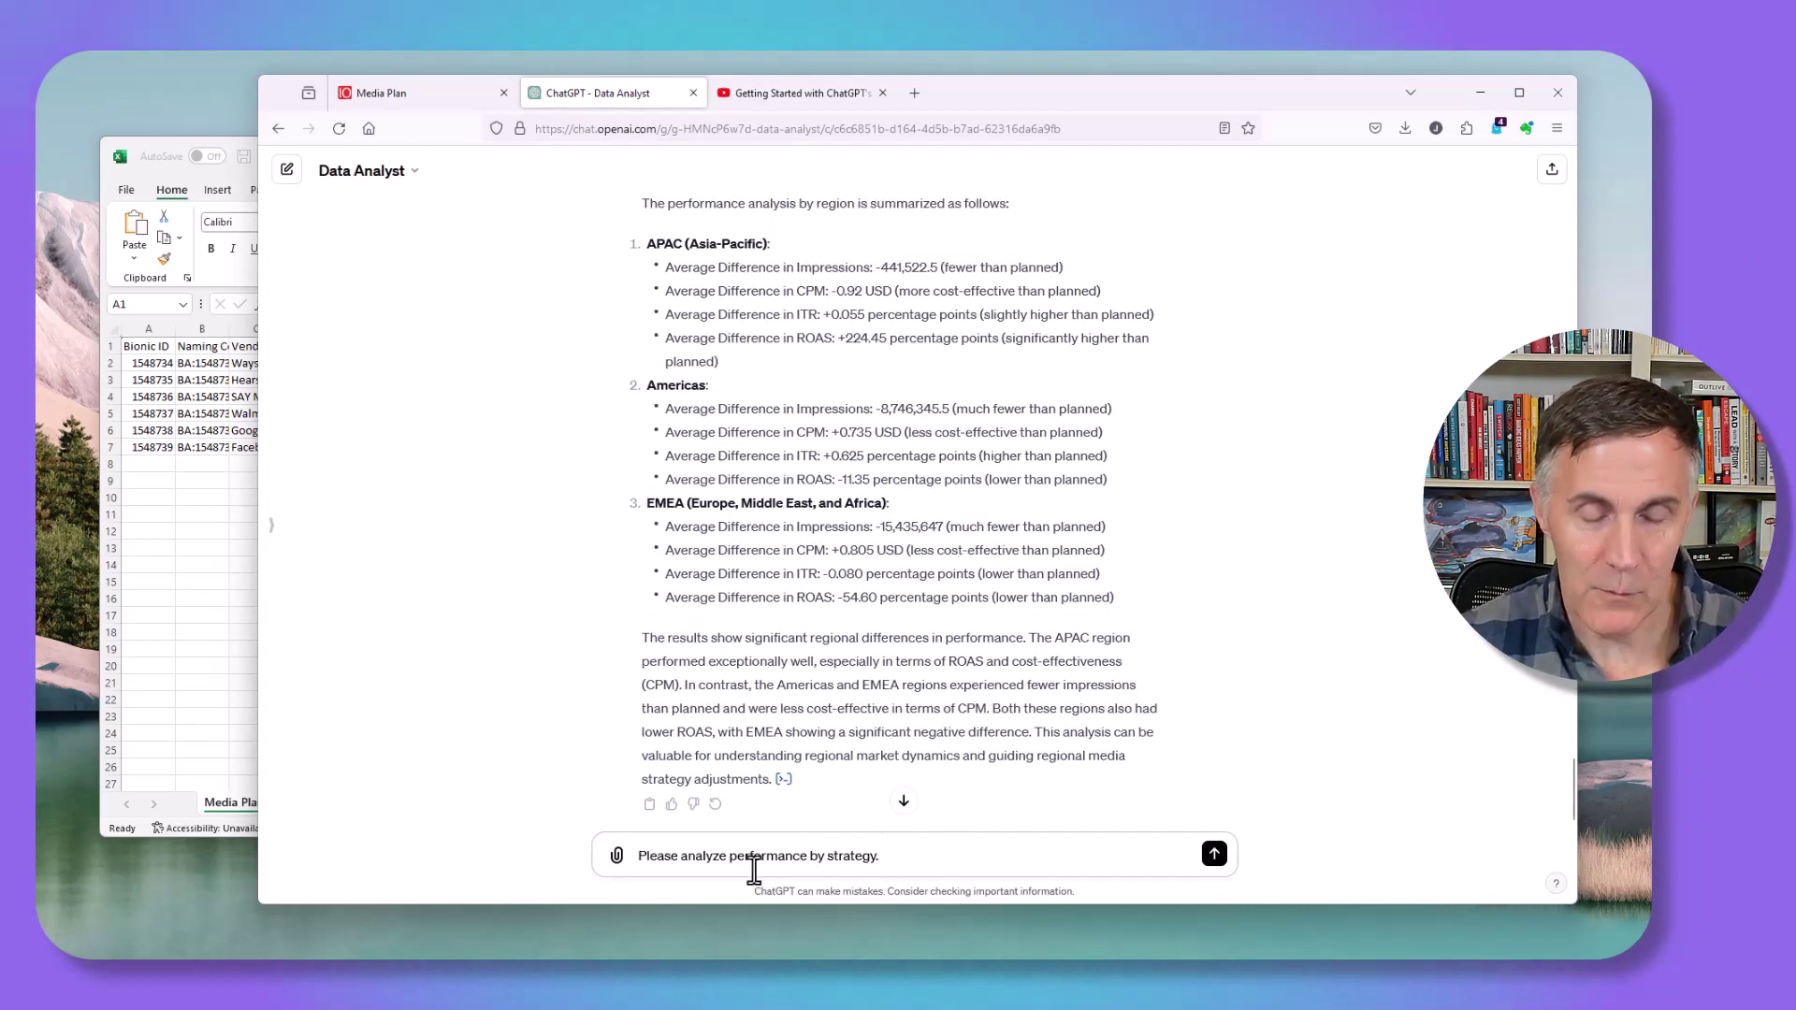
double_click(839, 856)
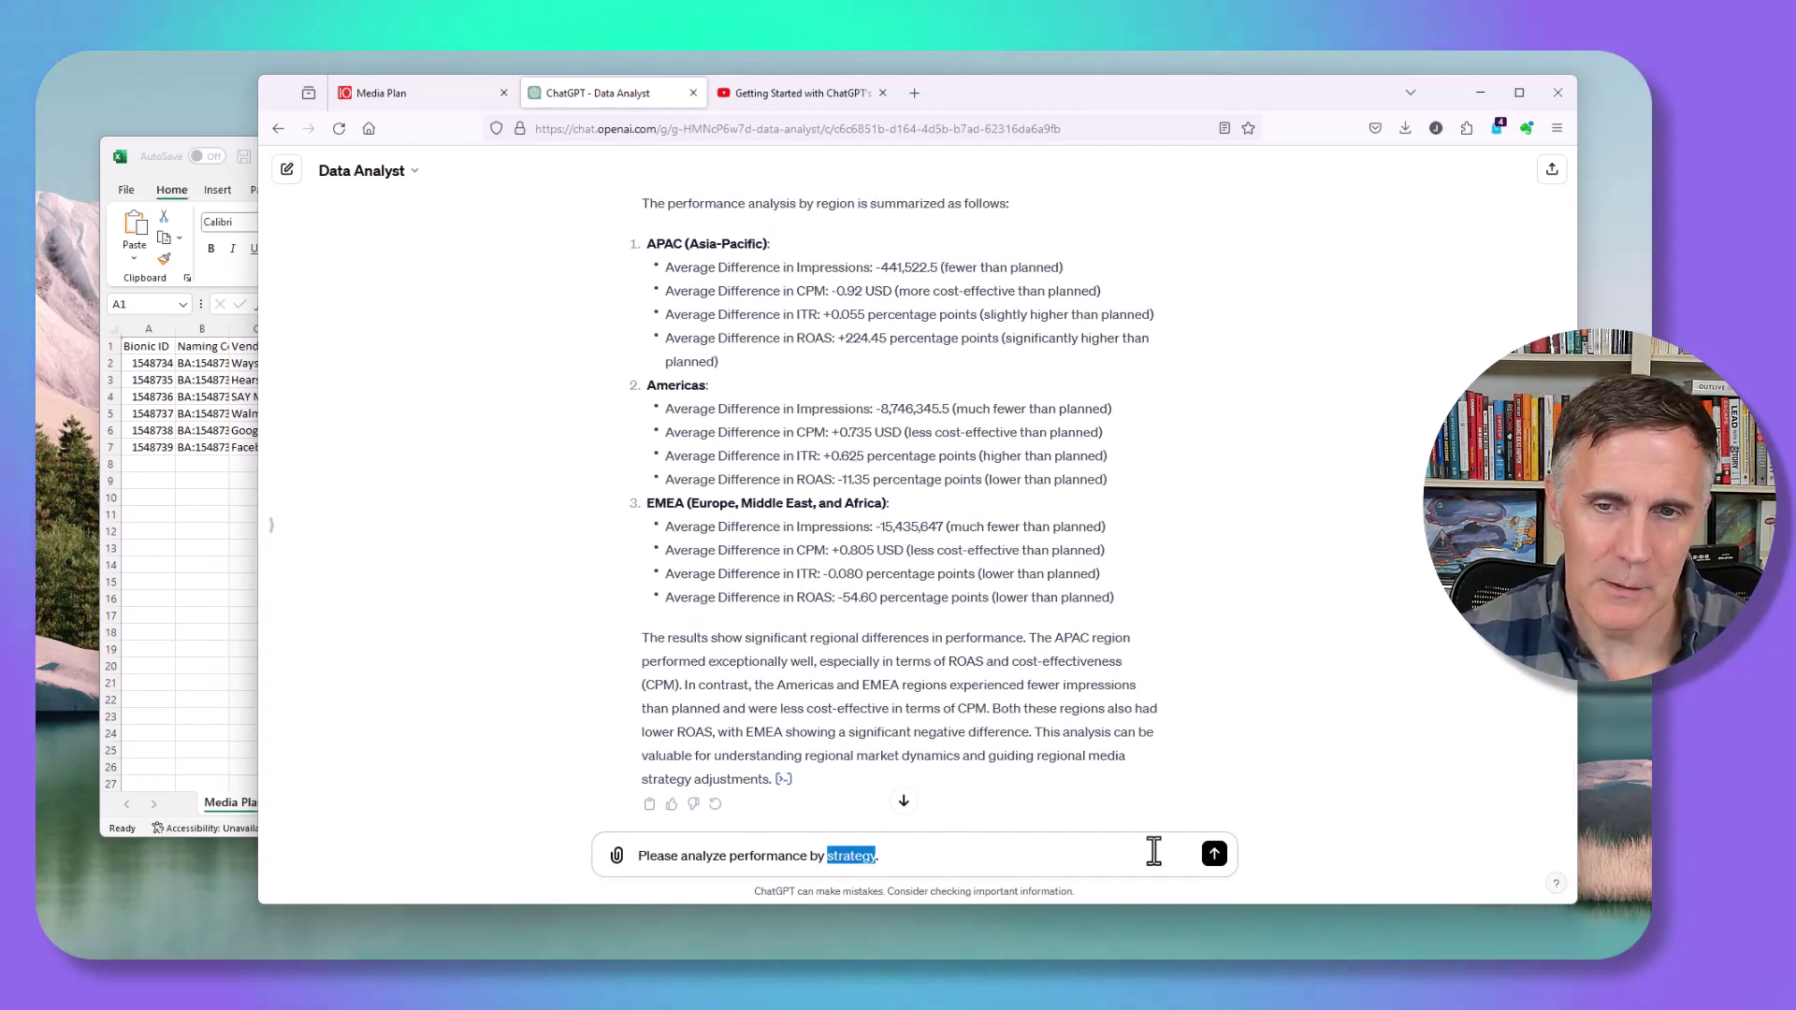
left_click(1214, 854)
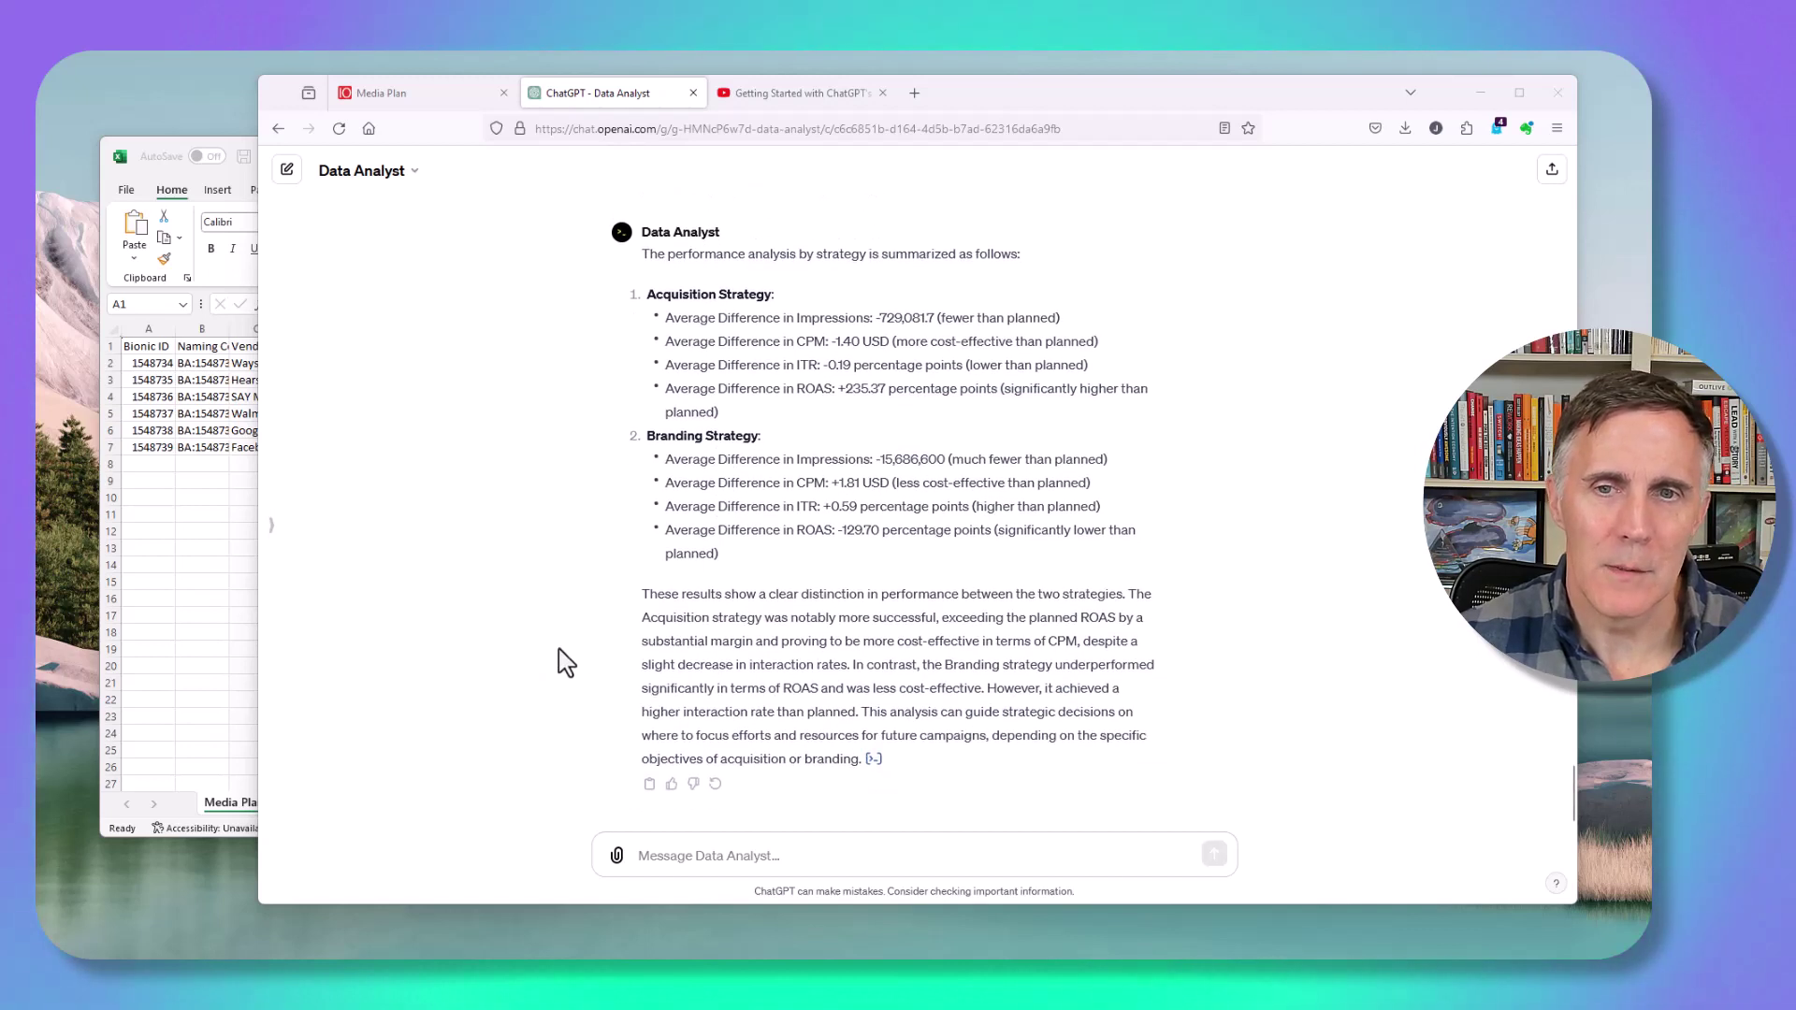
Step: Send the prompt "What are the three most surprising insights from your analysis of these advertising results?"
left_click(743, 854)
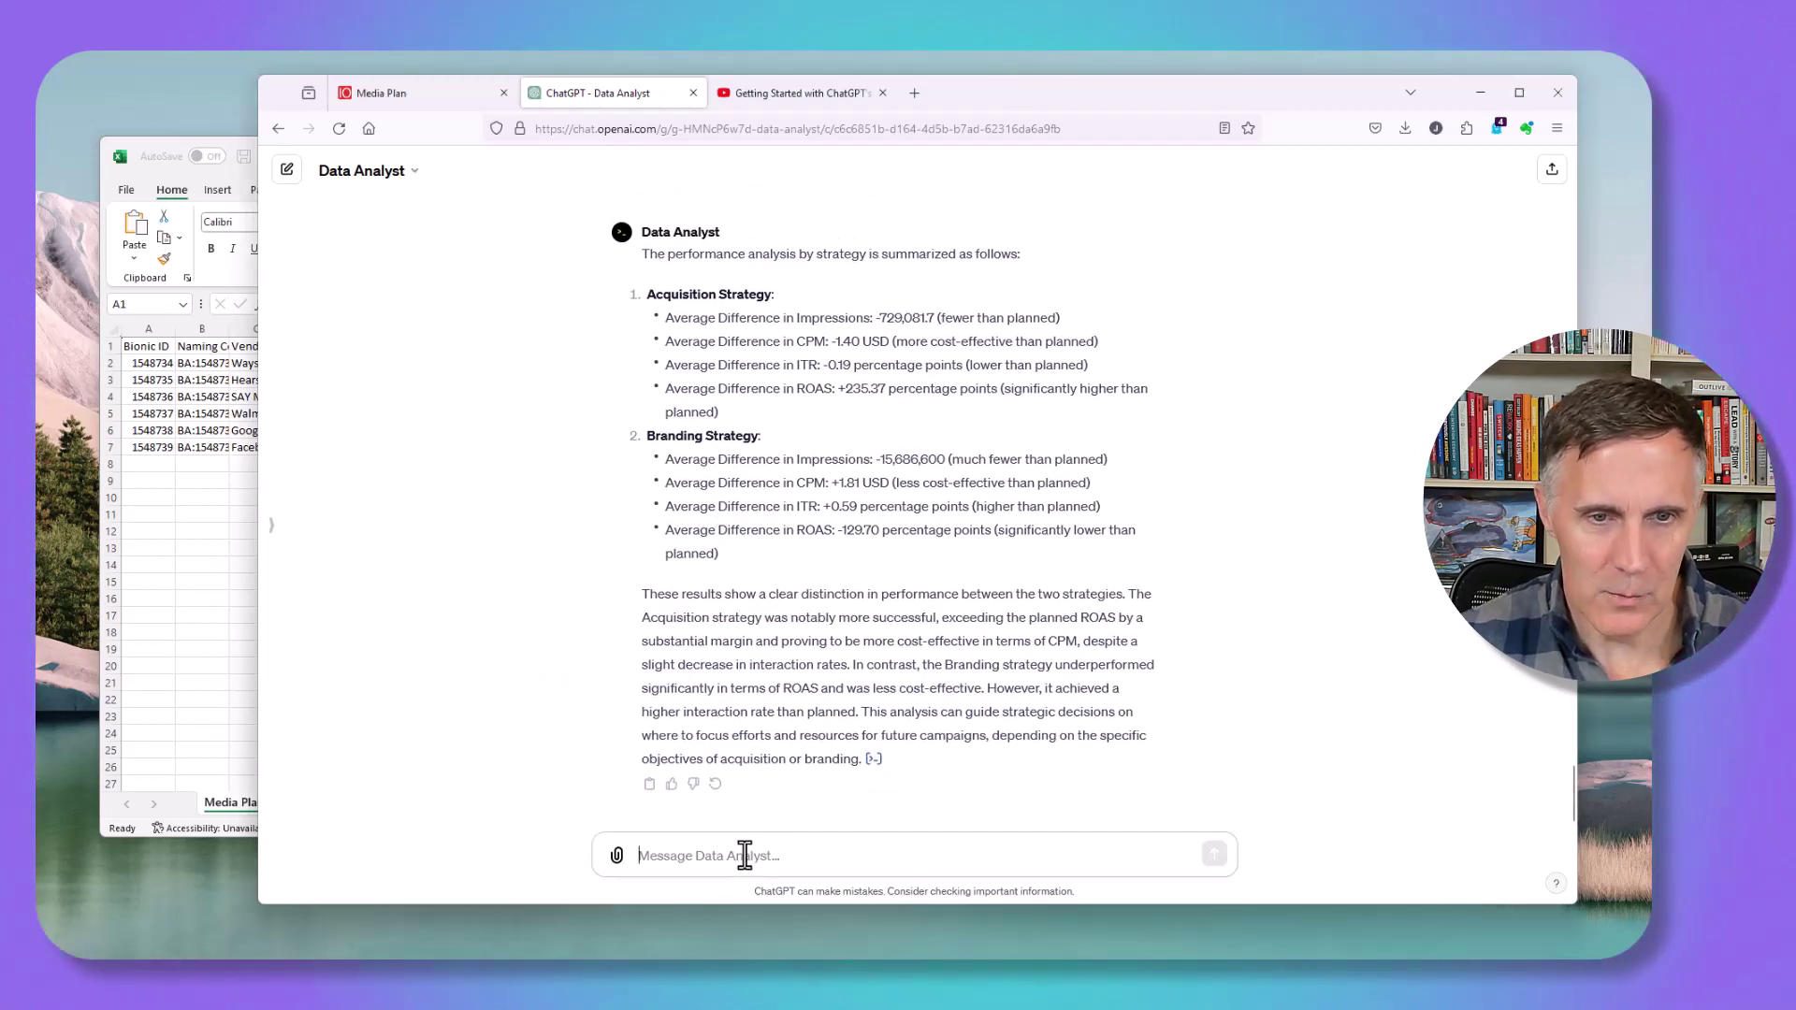
type("What are the three most surprising insights from your analysis of these advertising results?")
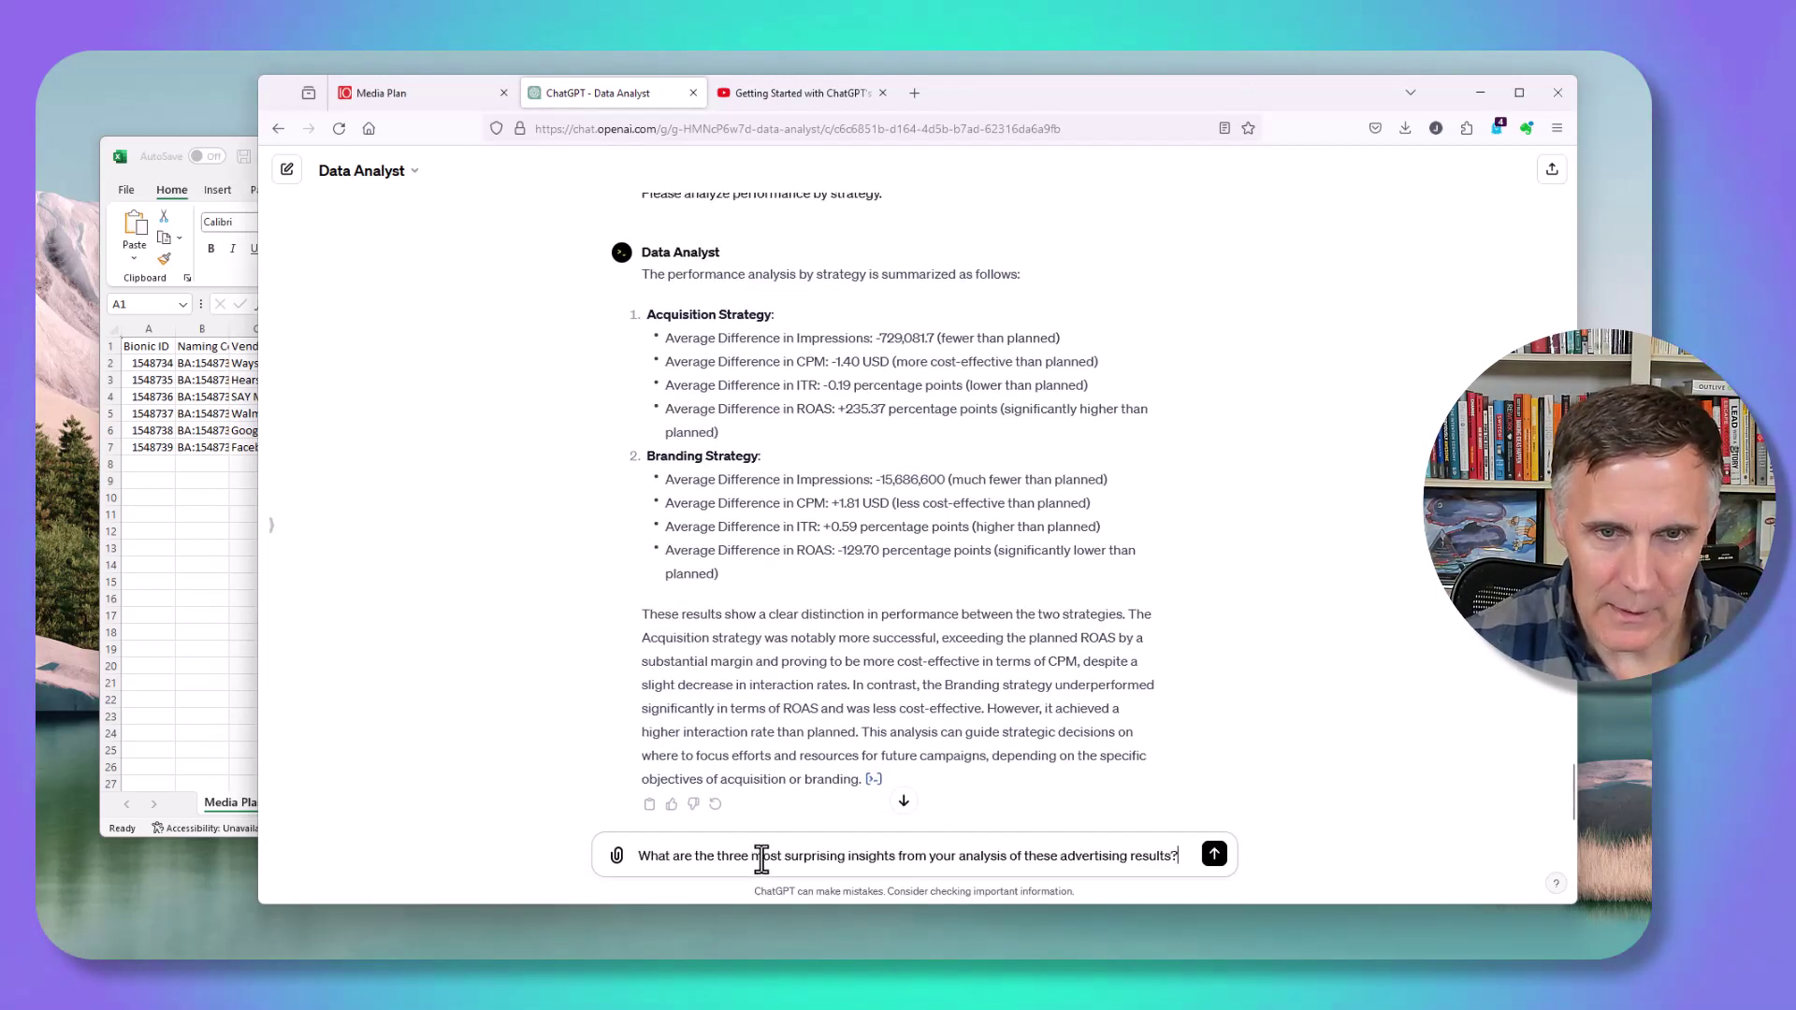
scroll(1375, 556, "down", 1)
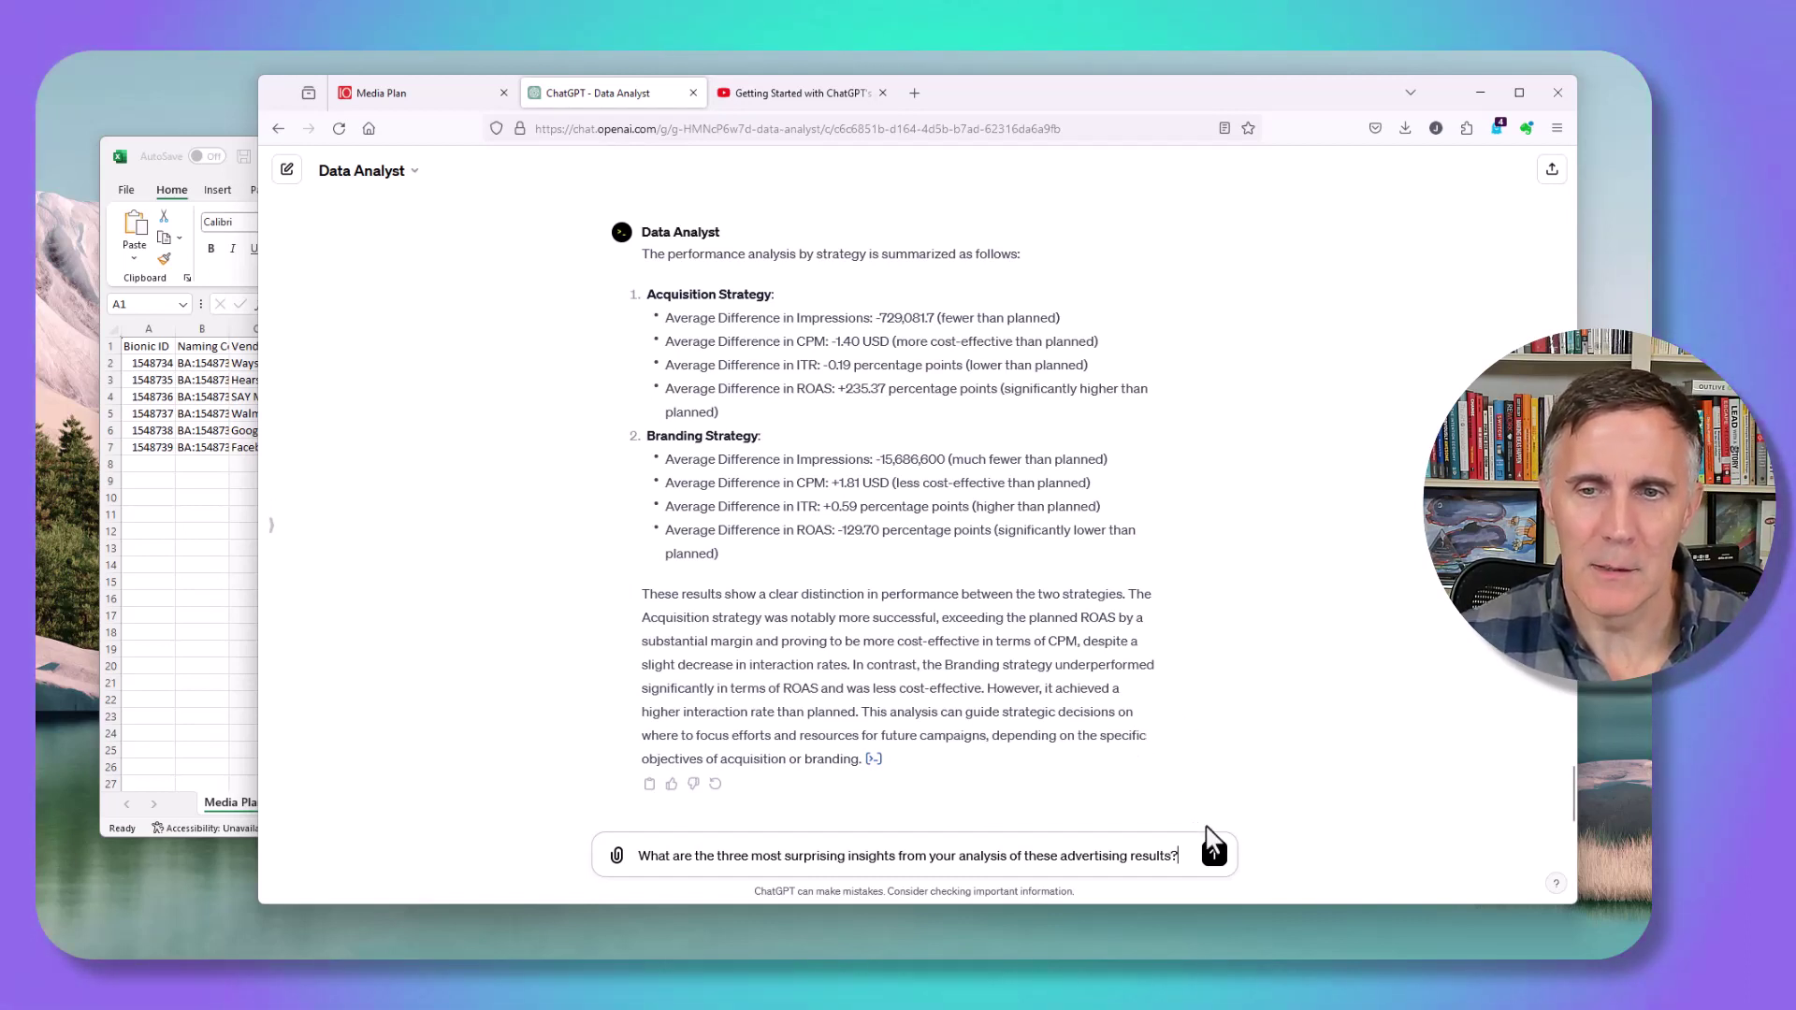
left_click(1215, 858)
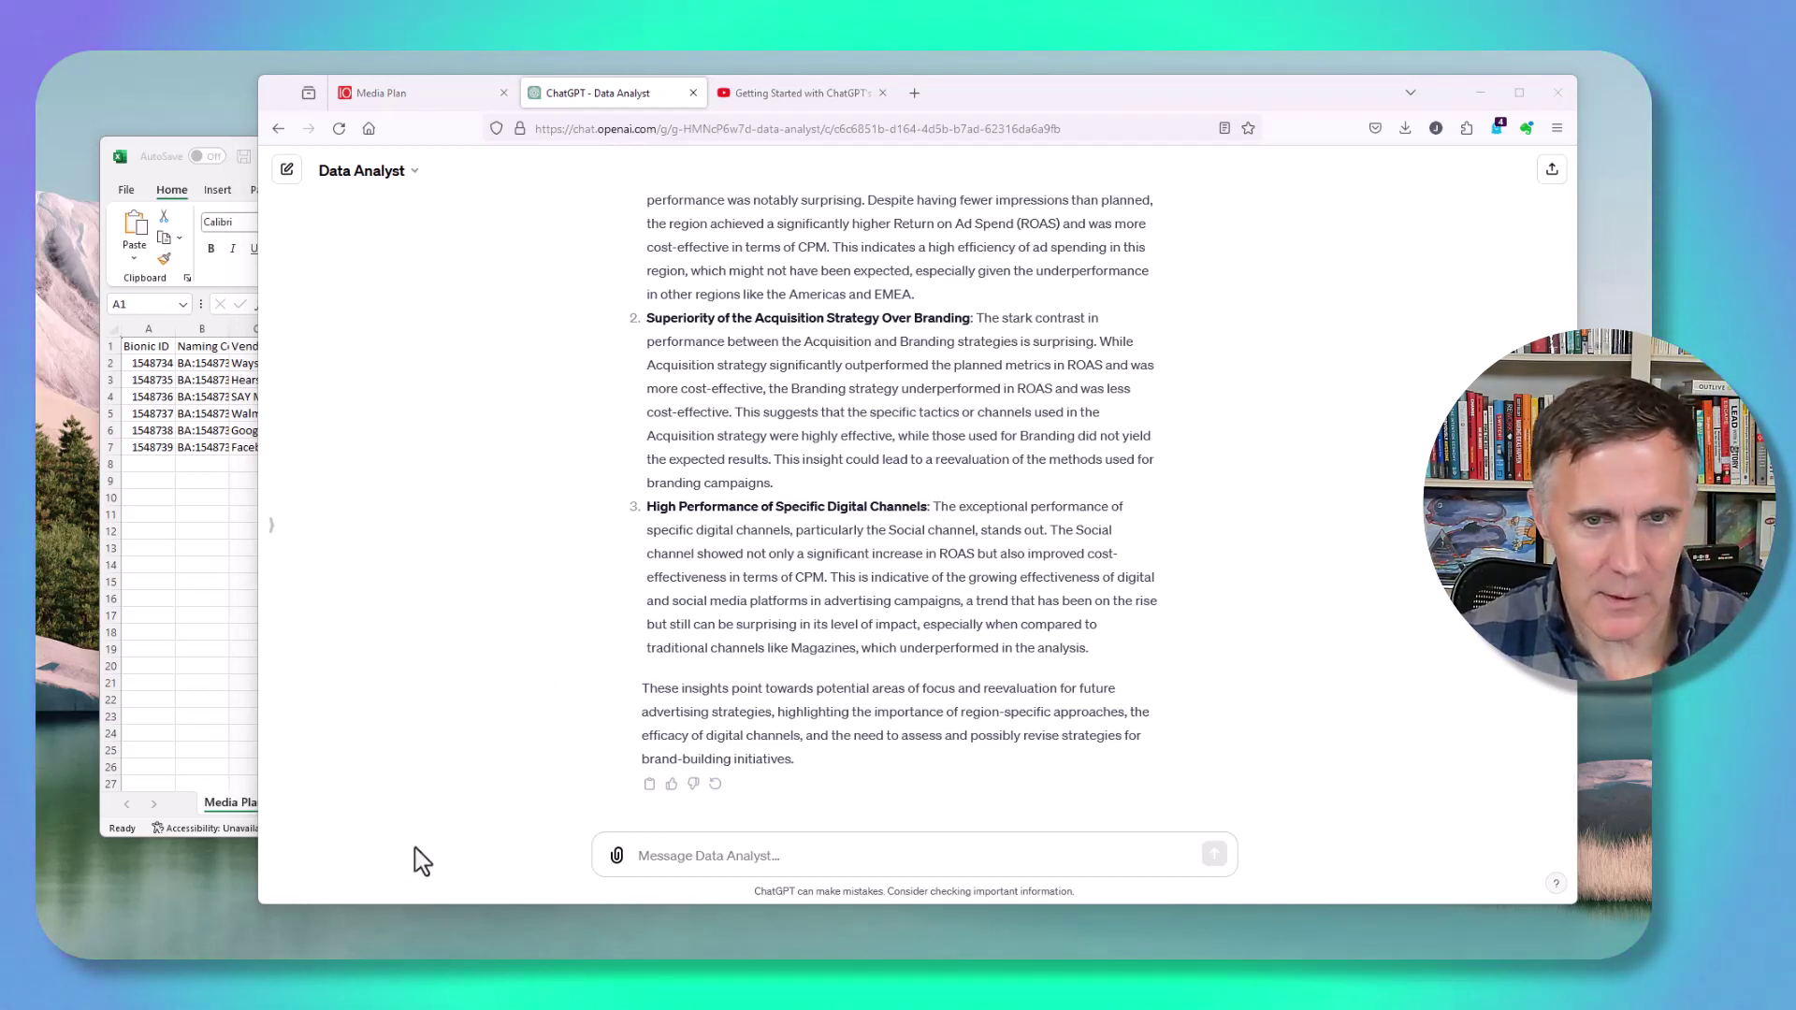
Step: Send the prompt "Based on these results, what are your recommendations?"
left_click(795, 855)
type("Based on these results, what are your recommendations?")
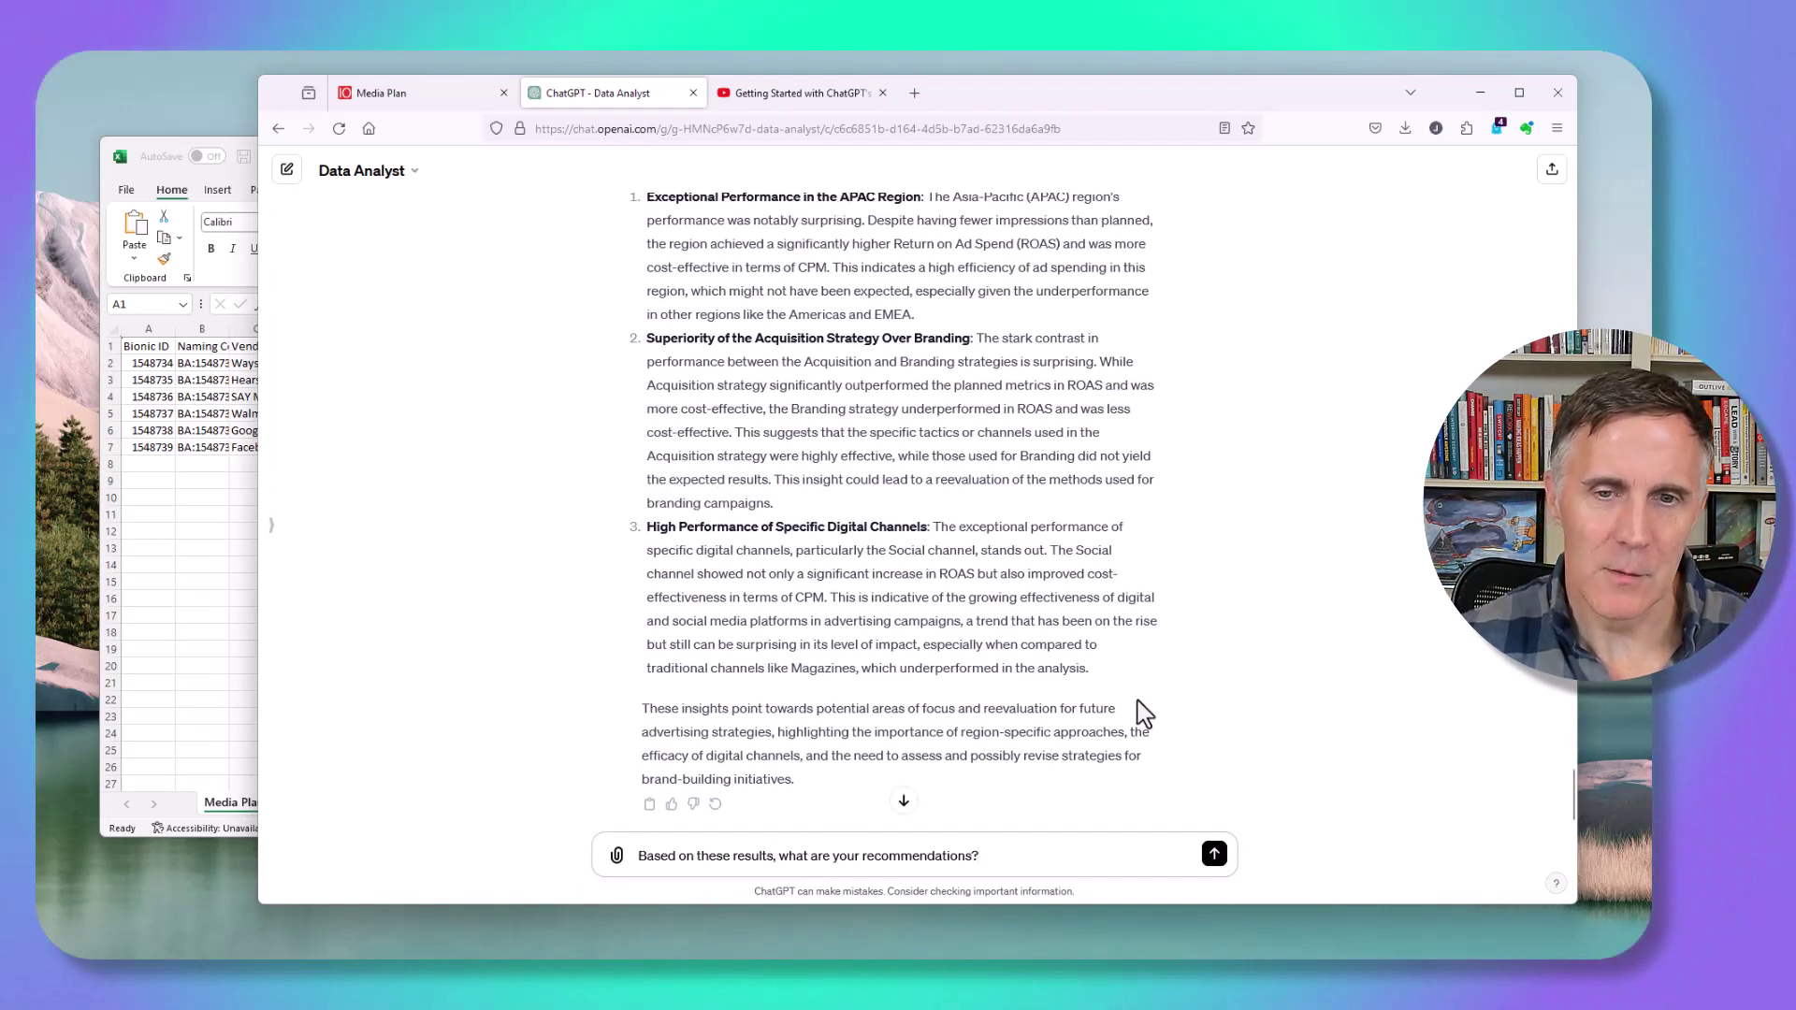
left_click(1212, 855)
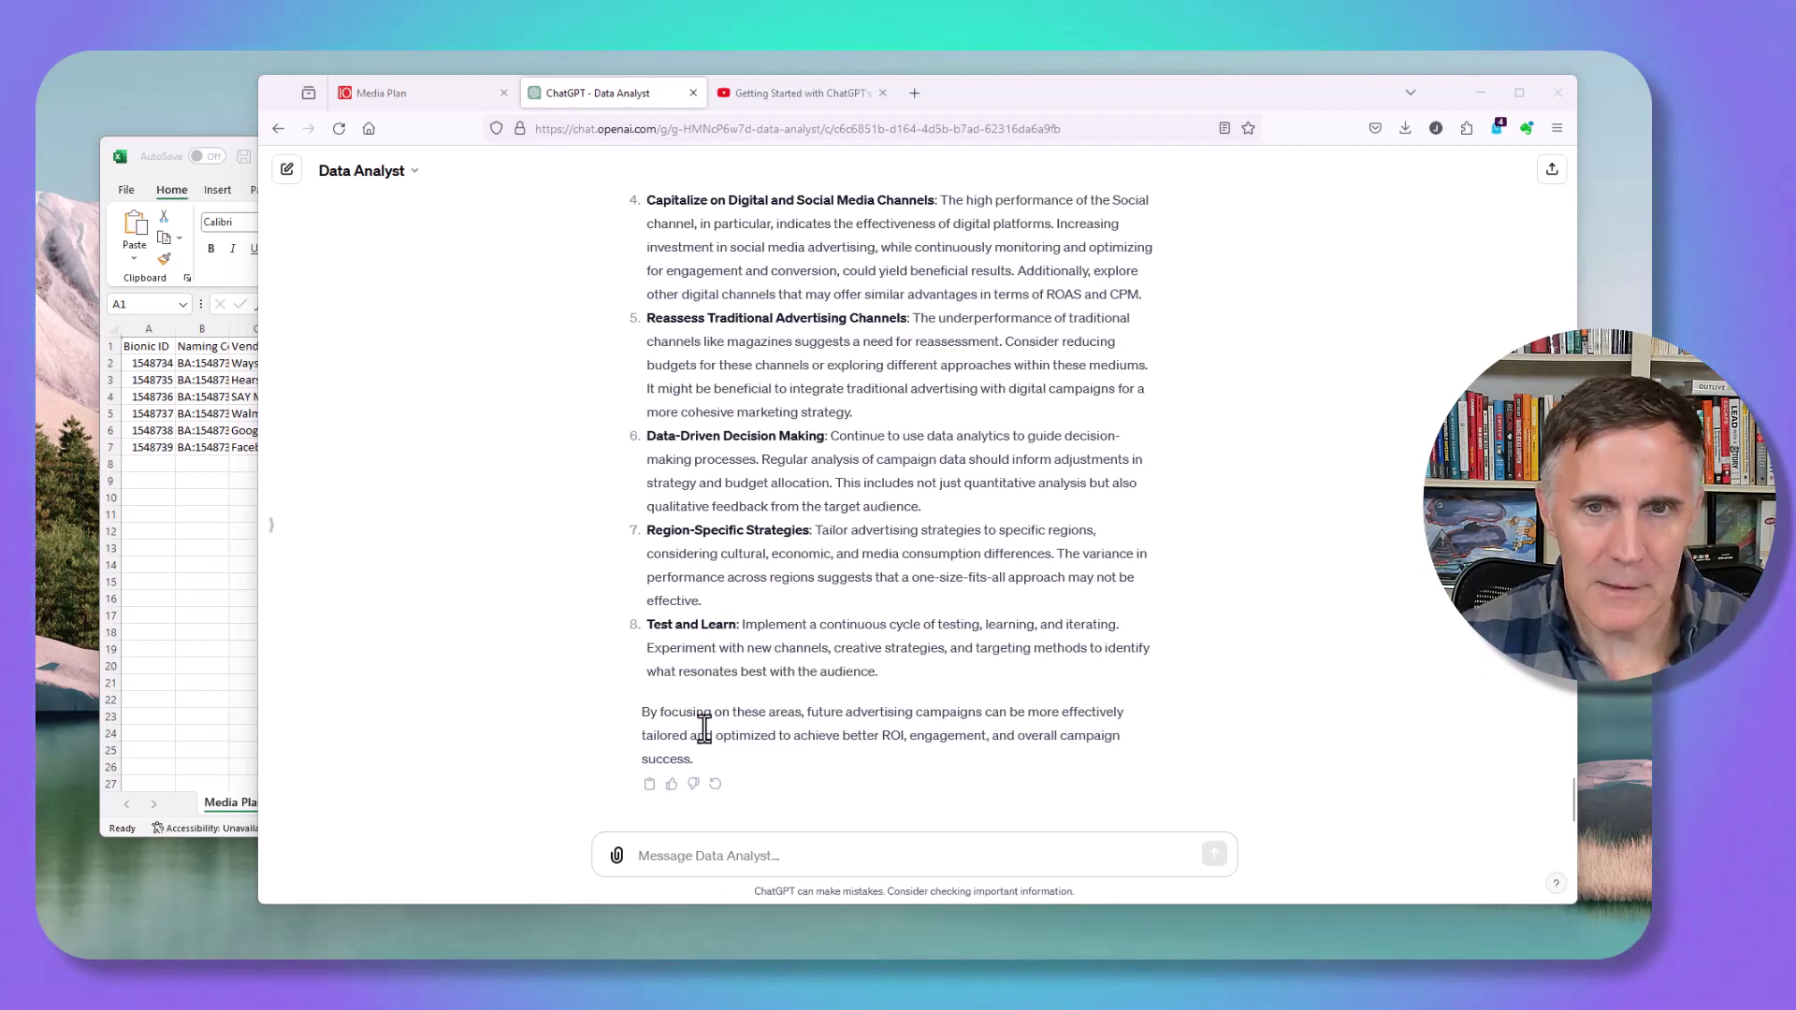
Step: Send the prompt "Please summarize the information above for a report to my client." and review the summary's key insights and recommendations
left_click(807, 855)
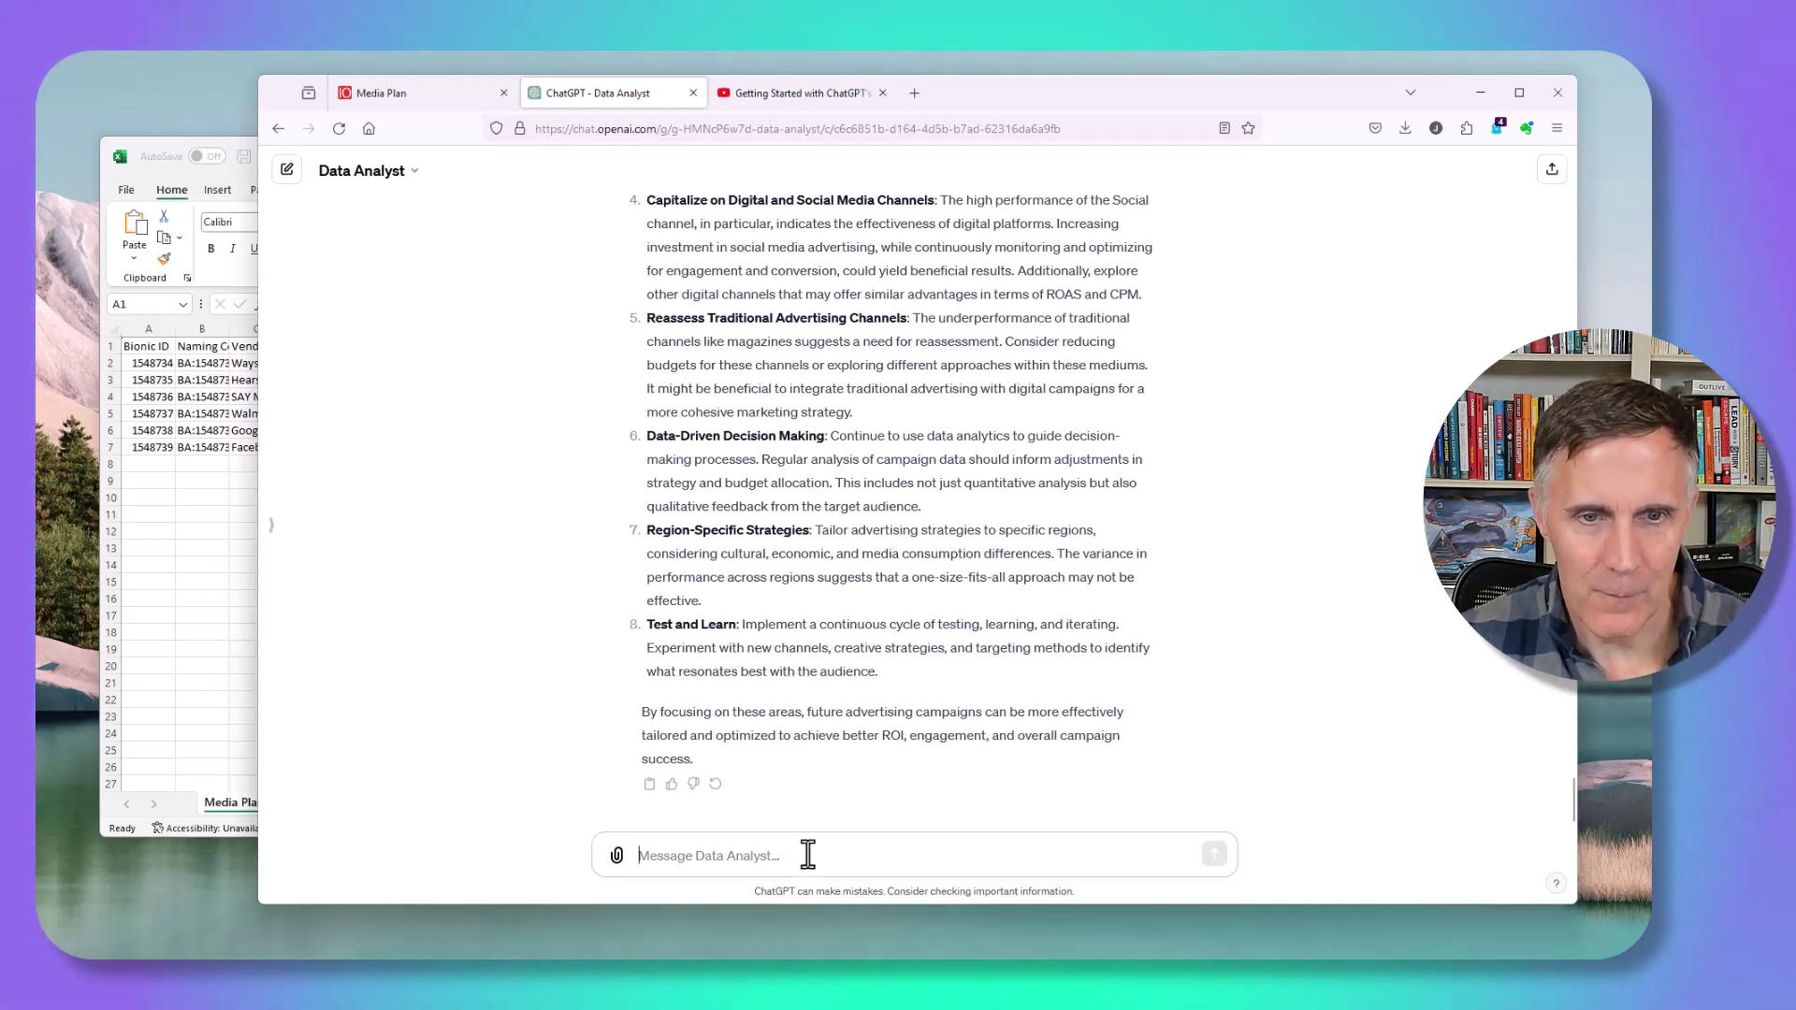
type("Please summarize the information above for a report to my client.")
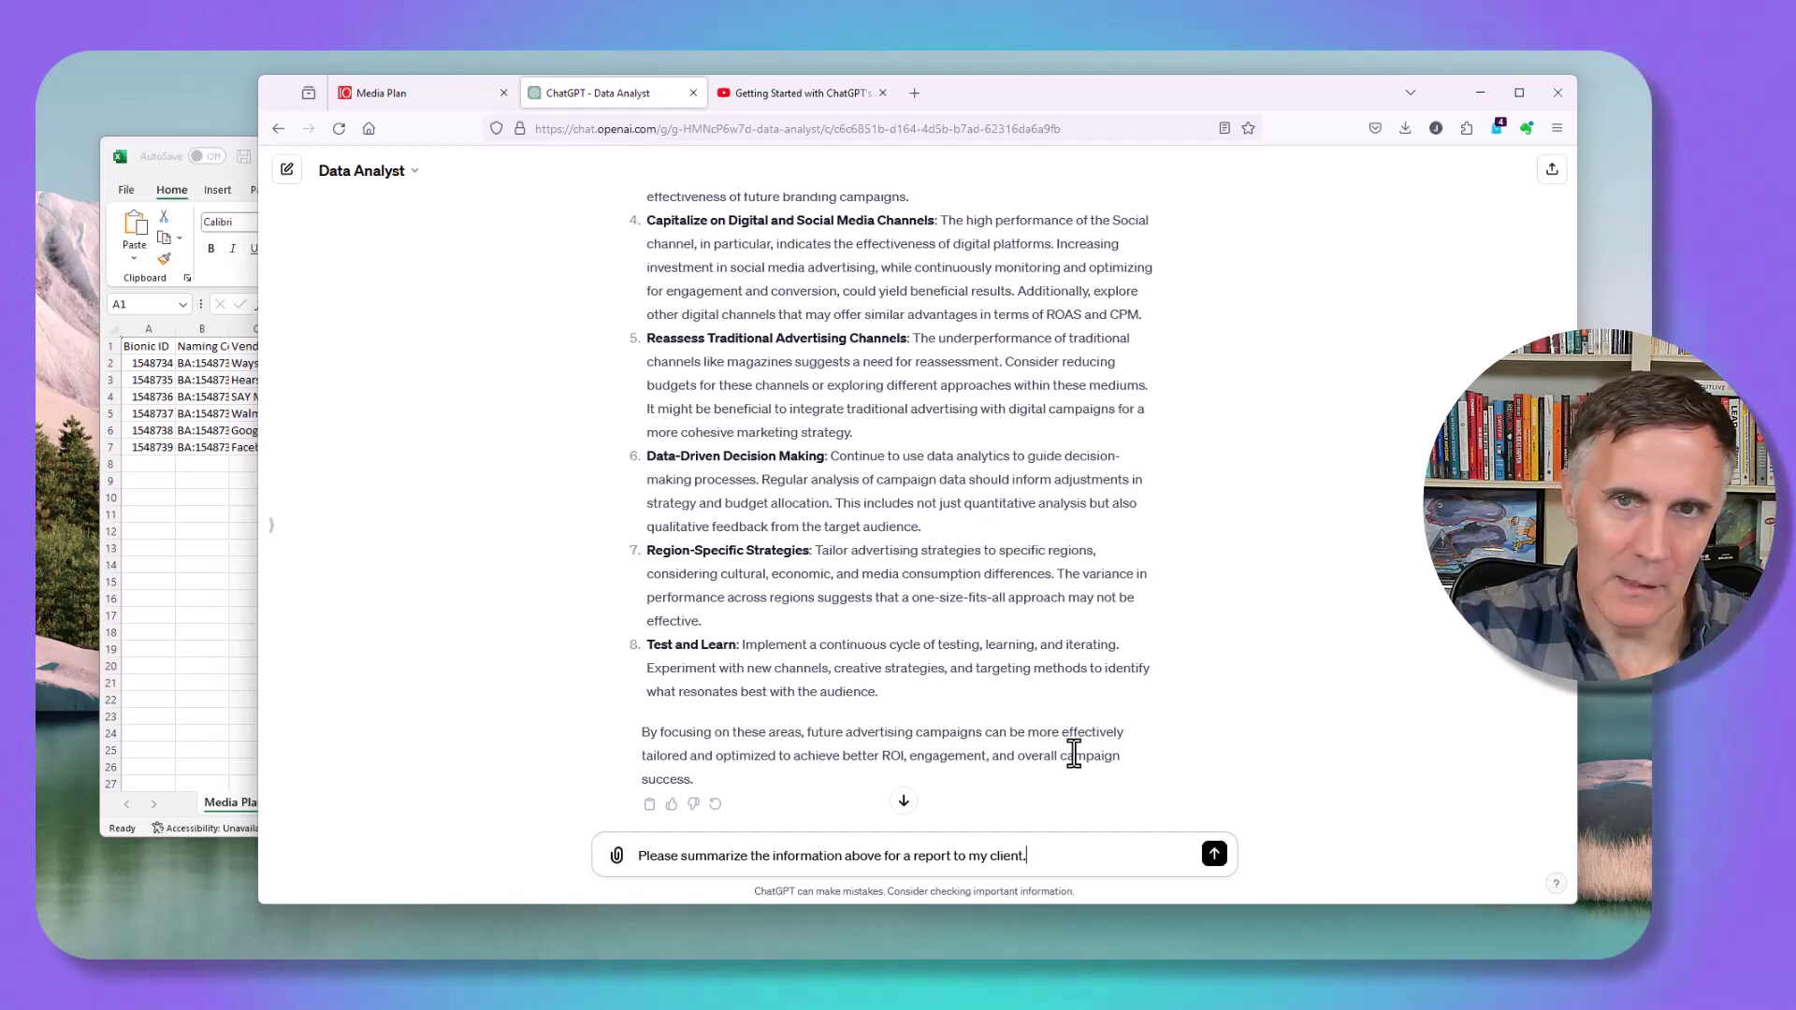
scroll(1230, 613, "up", 5)
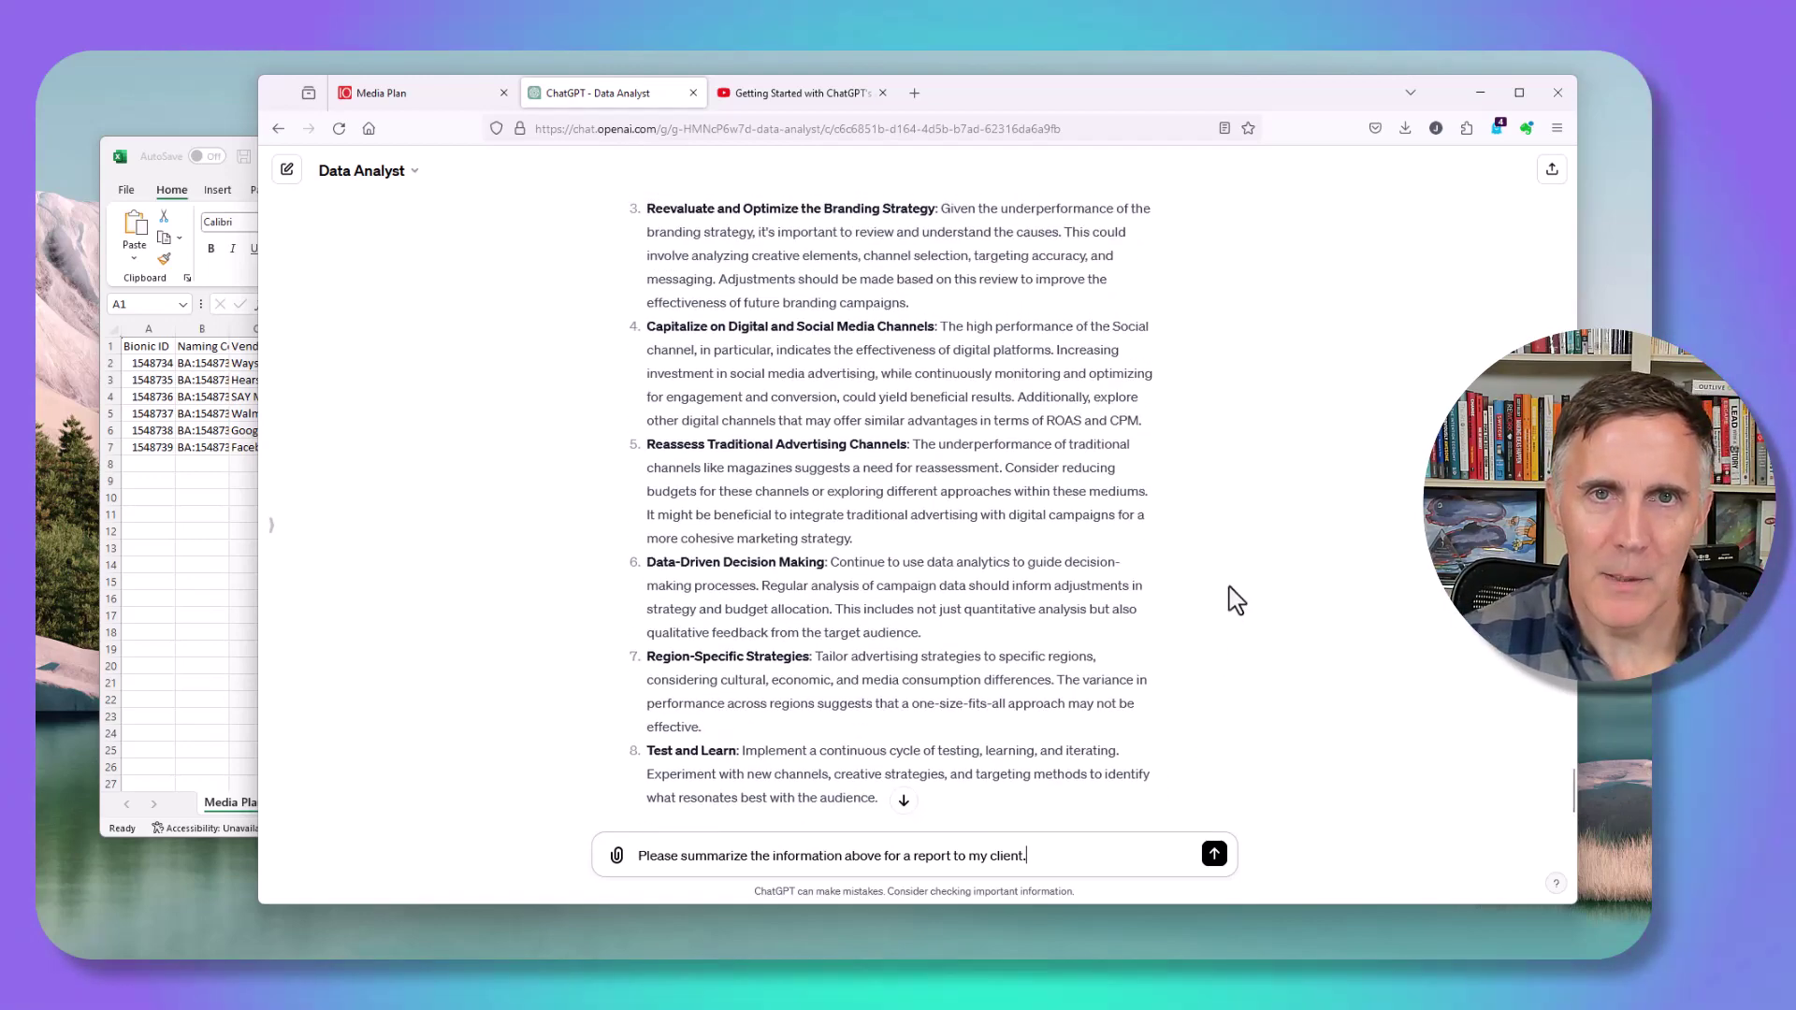
scroll(1230, 617, "down", 5)
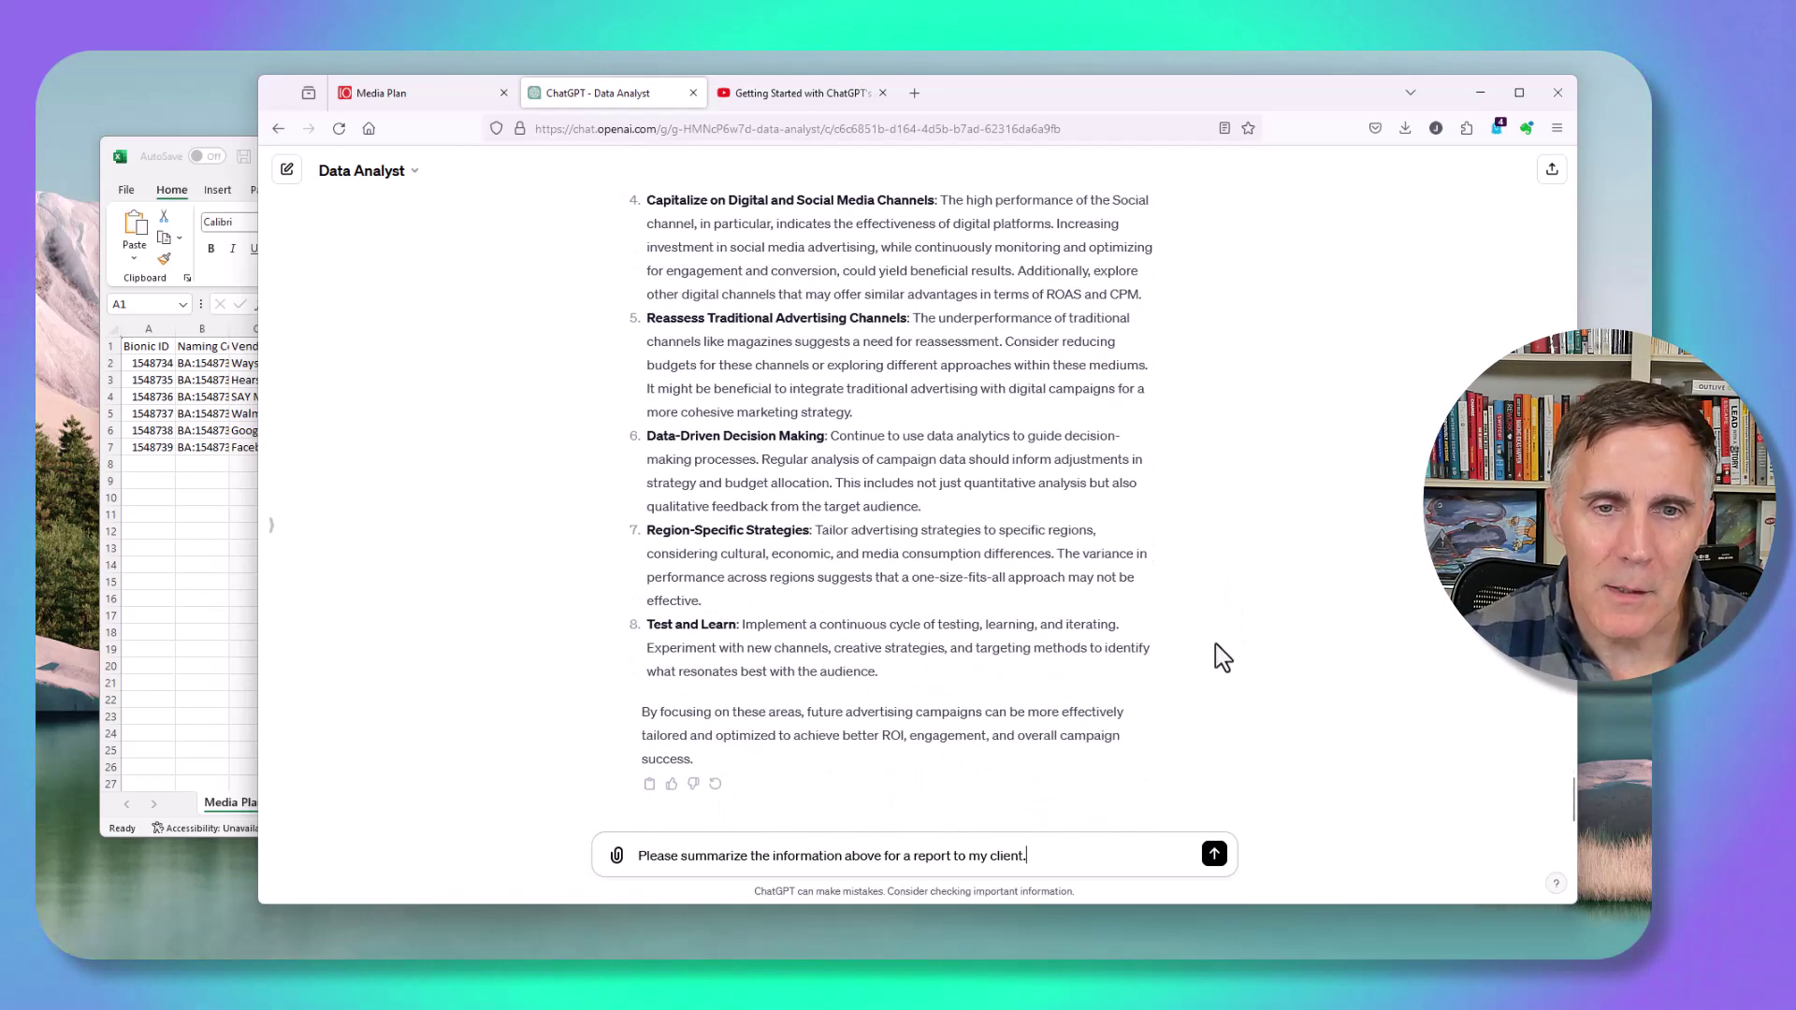
scroll(1202, 631, "up", 3)
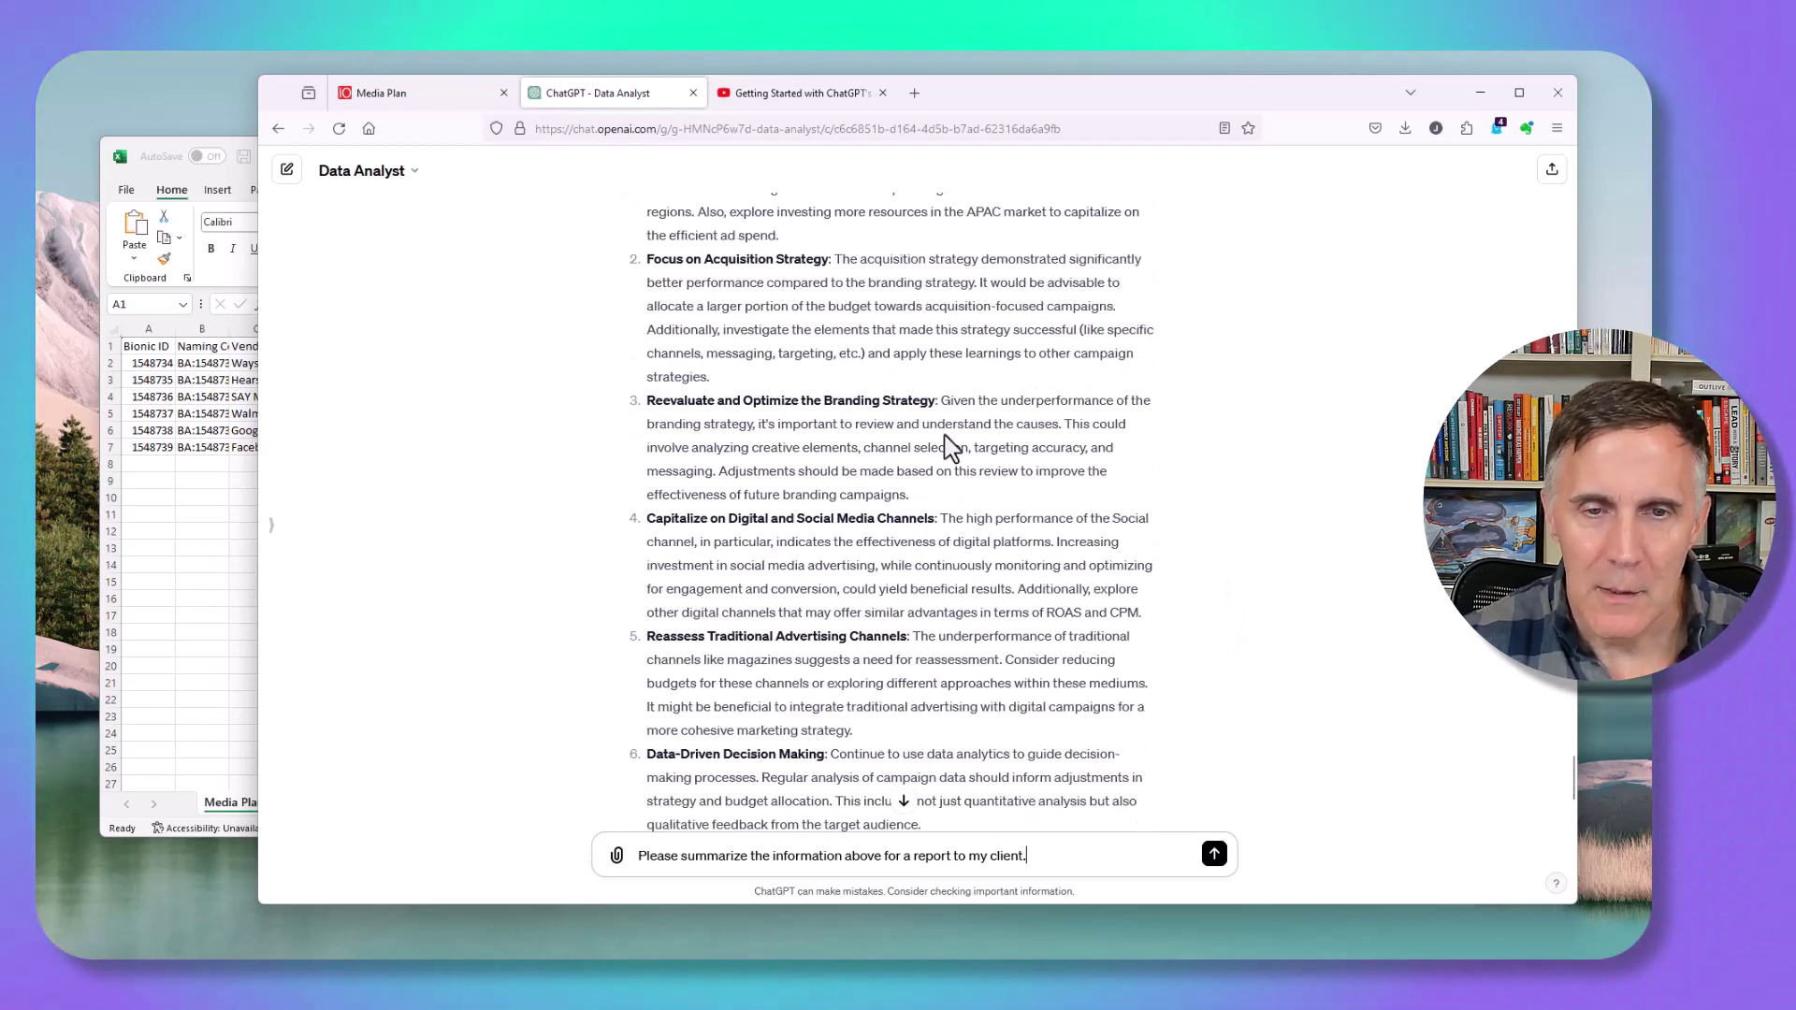
scroll(1195, 633, "down", 3)
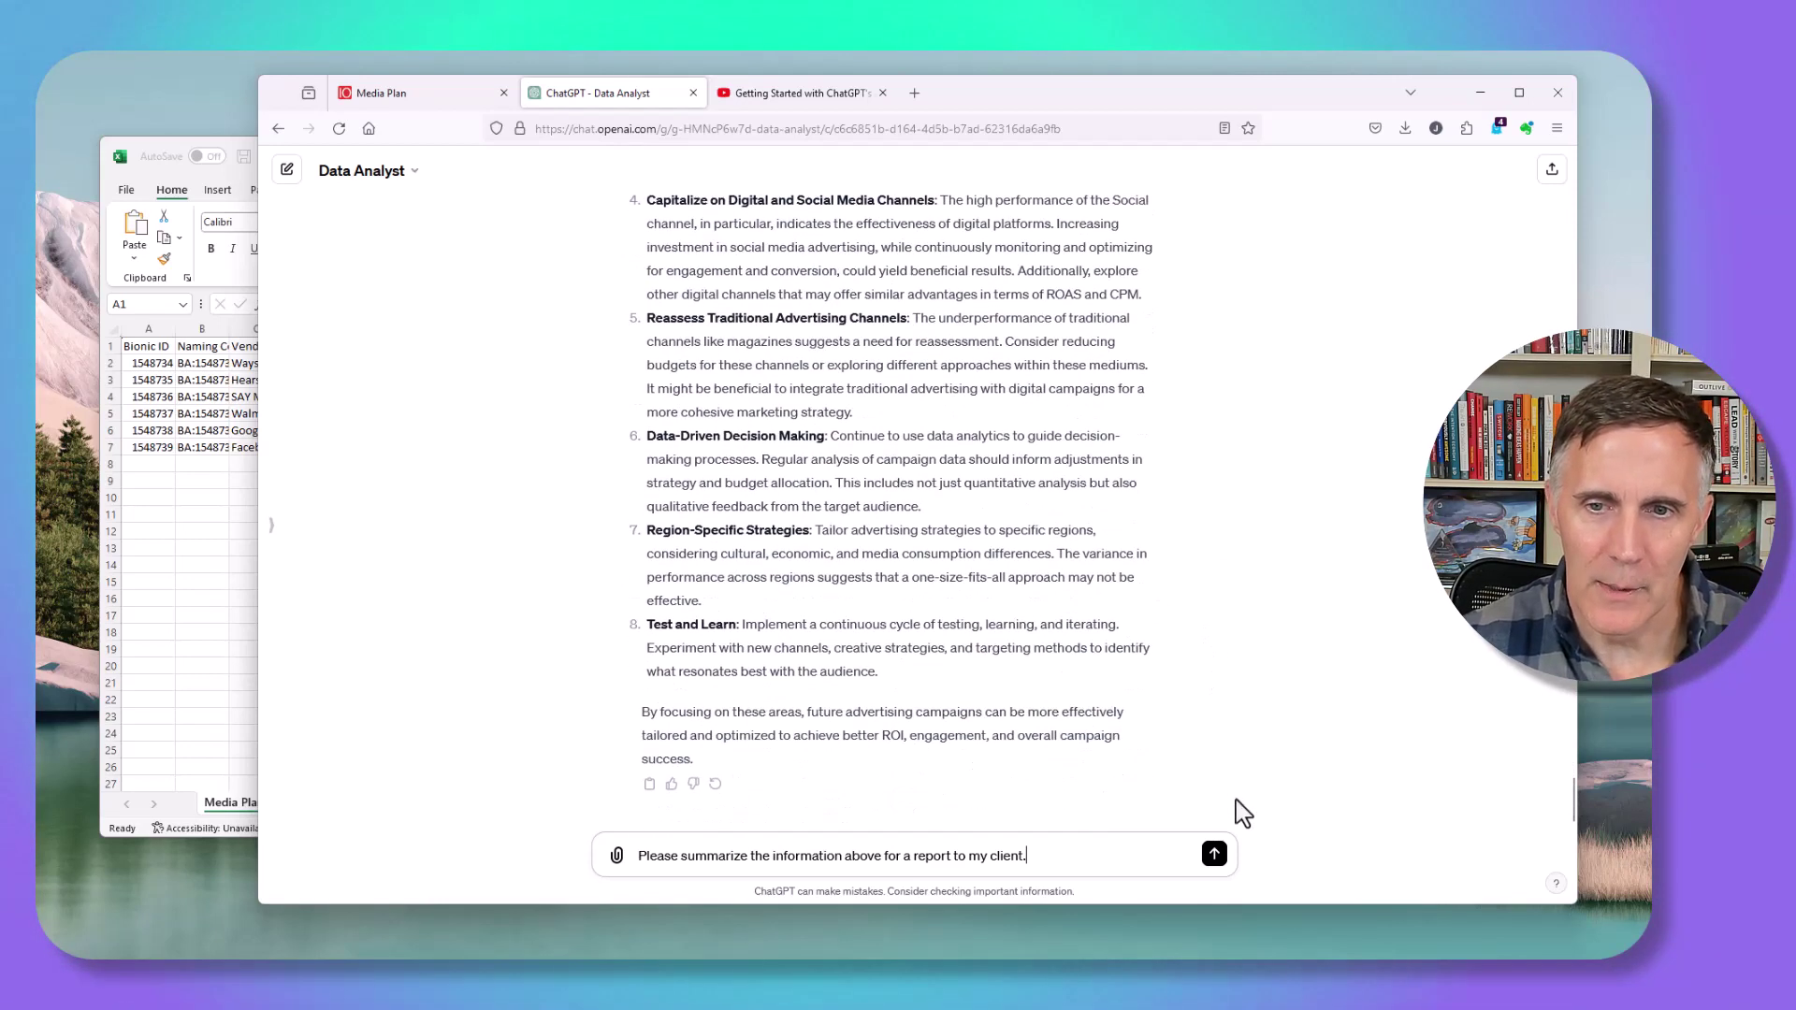
left_click(1214, 854)
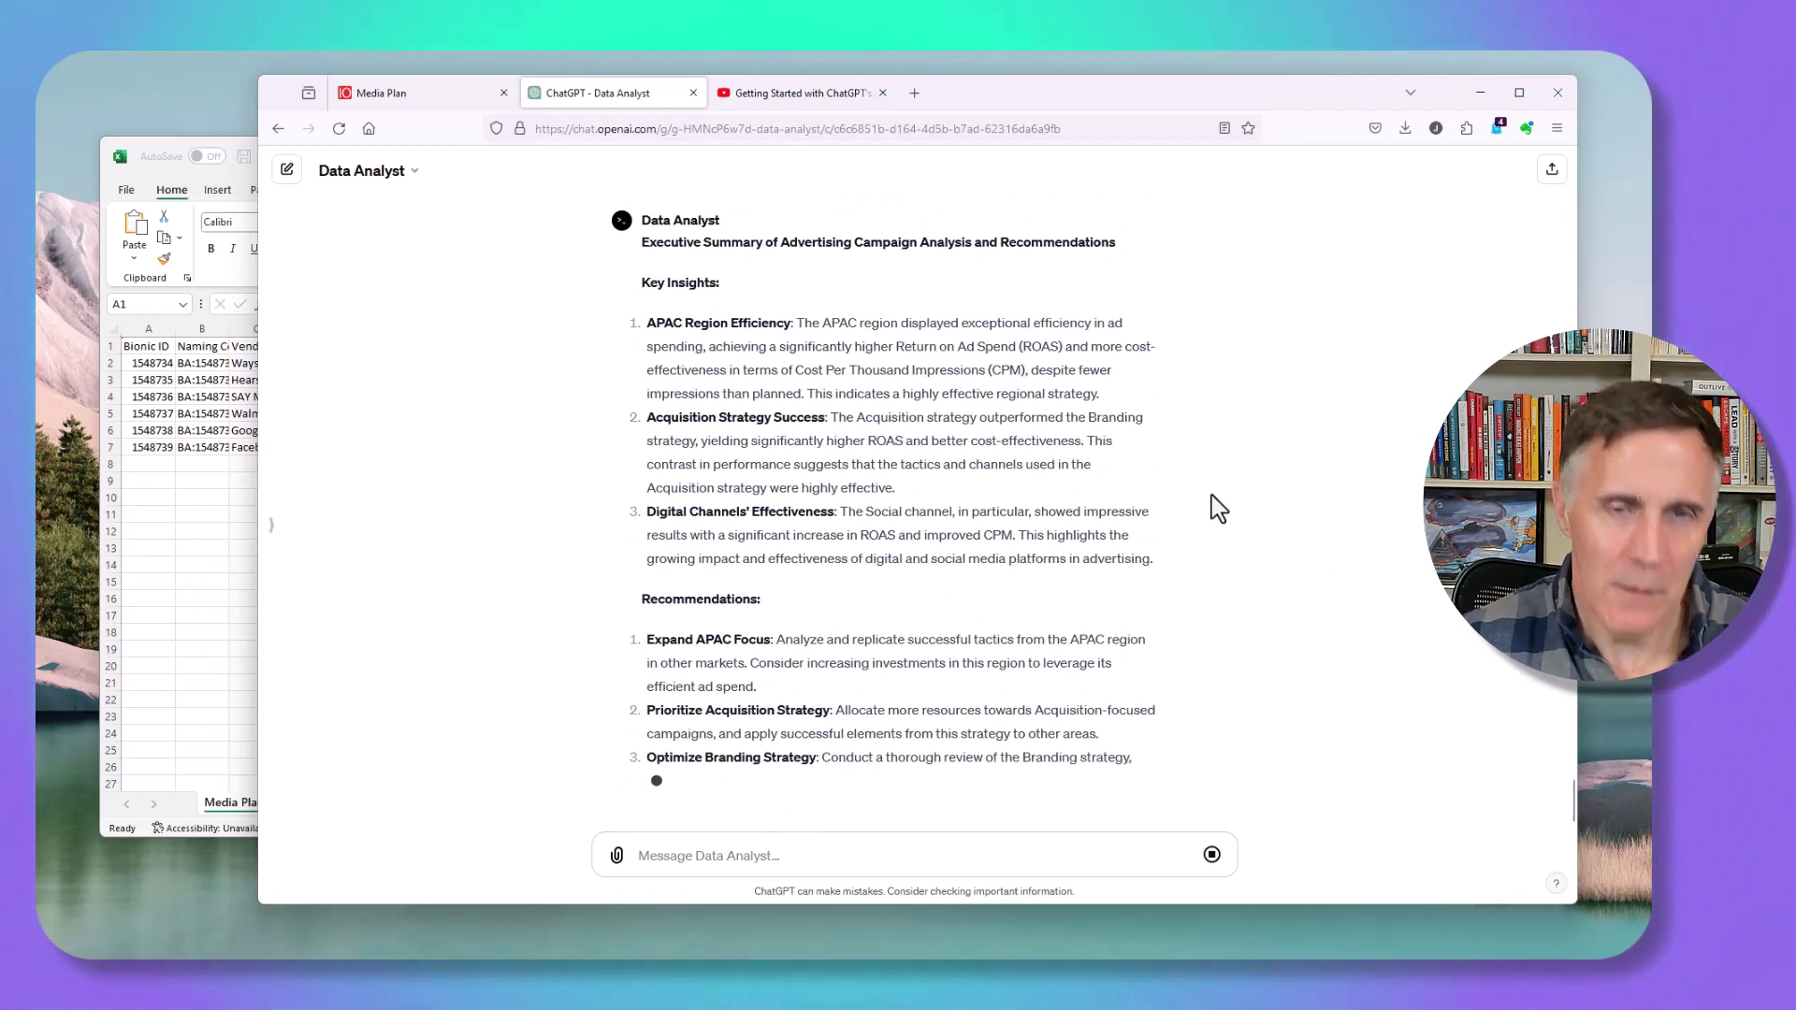
scroll(1277, 395, "up", 2)
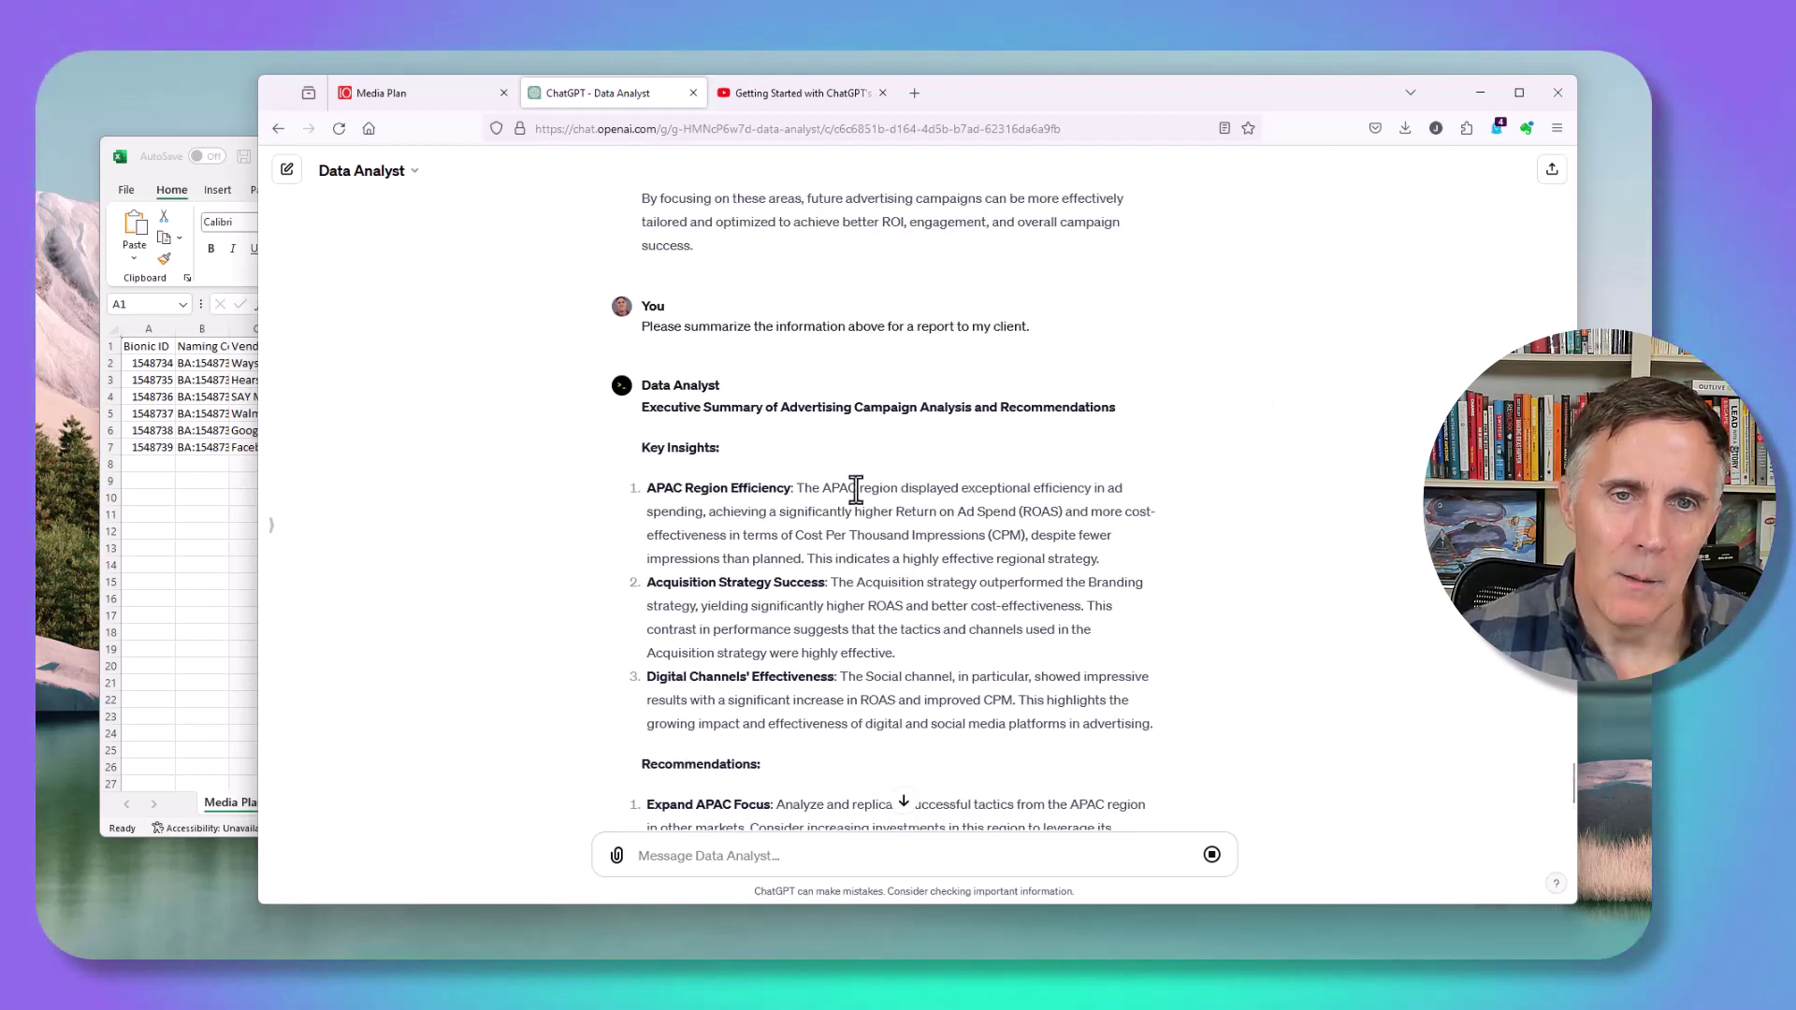
scroll(784, 519, "down", 1)
scroll(783, 519, "down", 2)
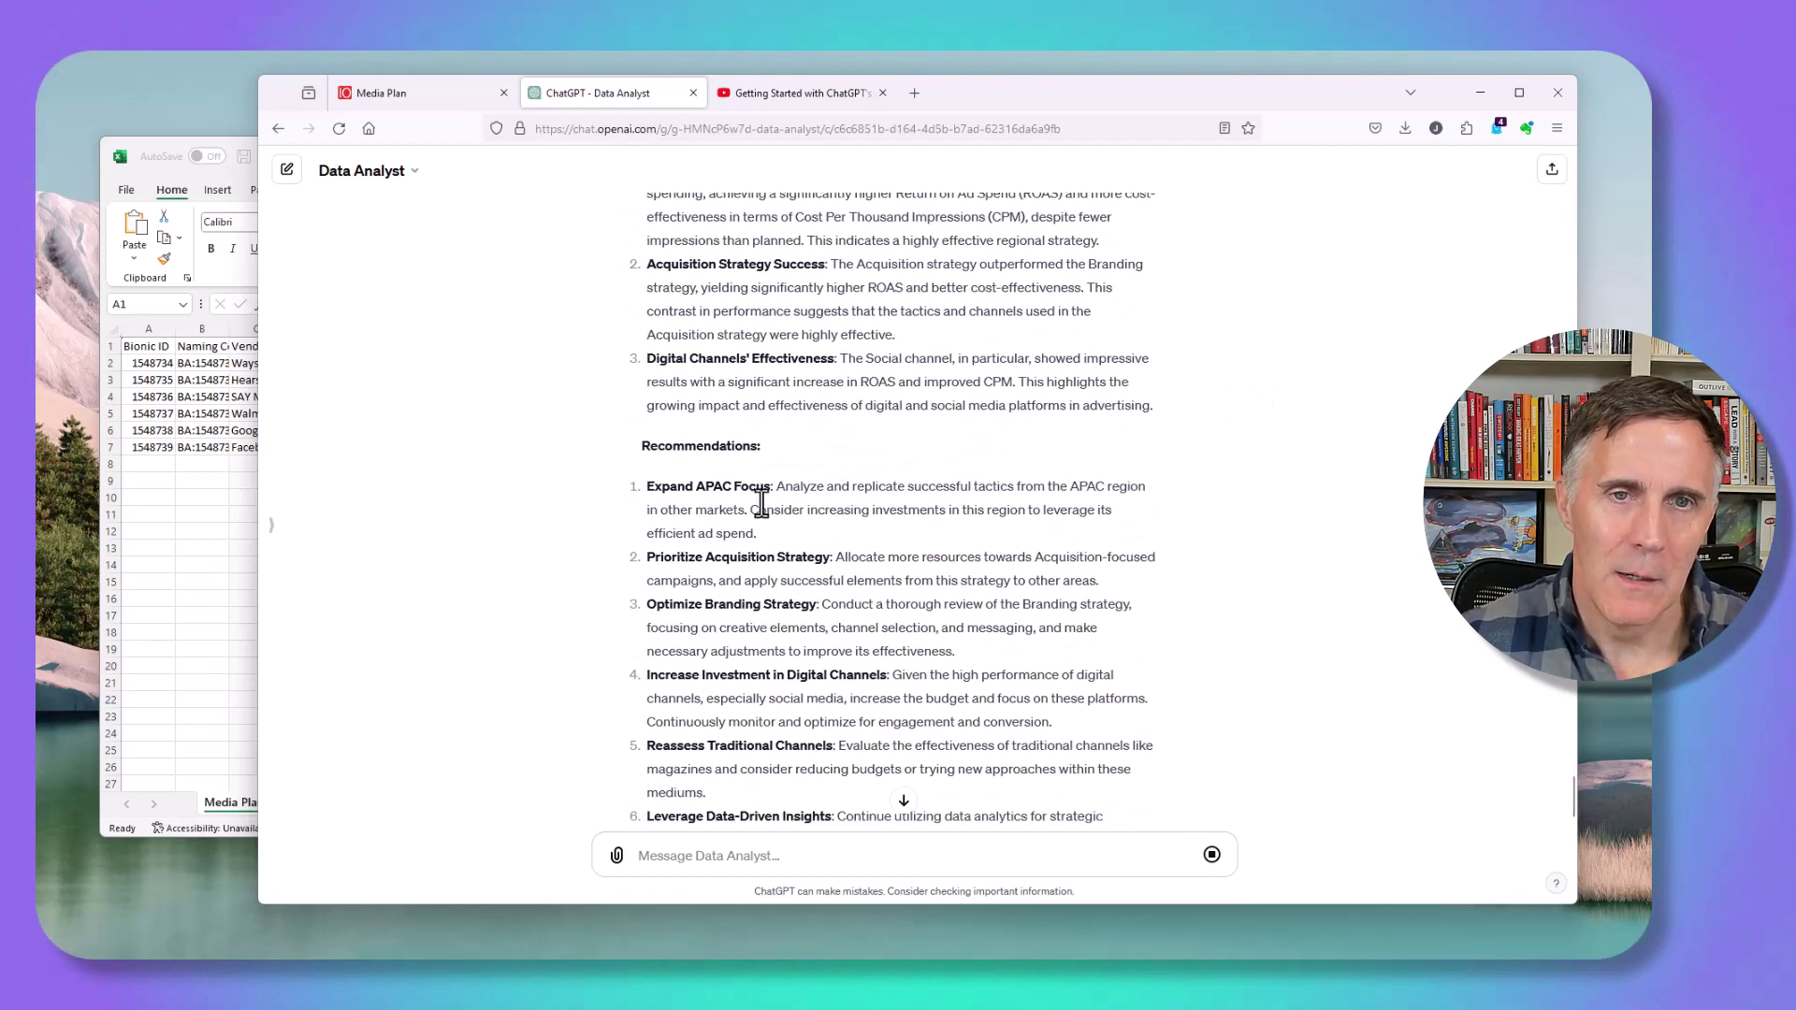
scroll(791, 505, "down", 1)
scroll(795, 496, "down", 2)
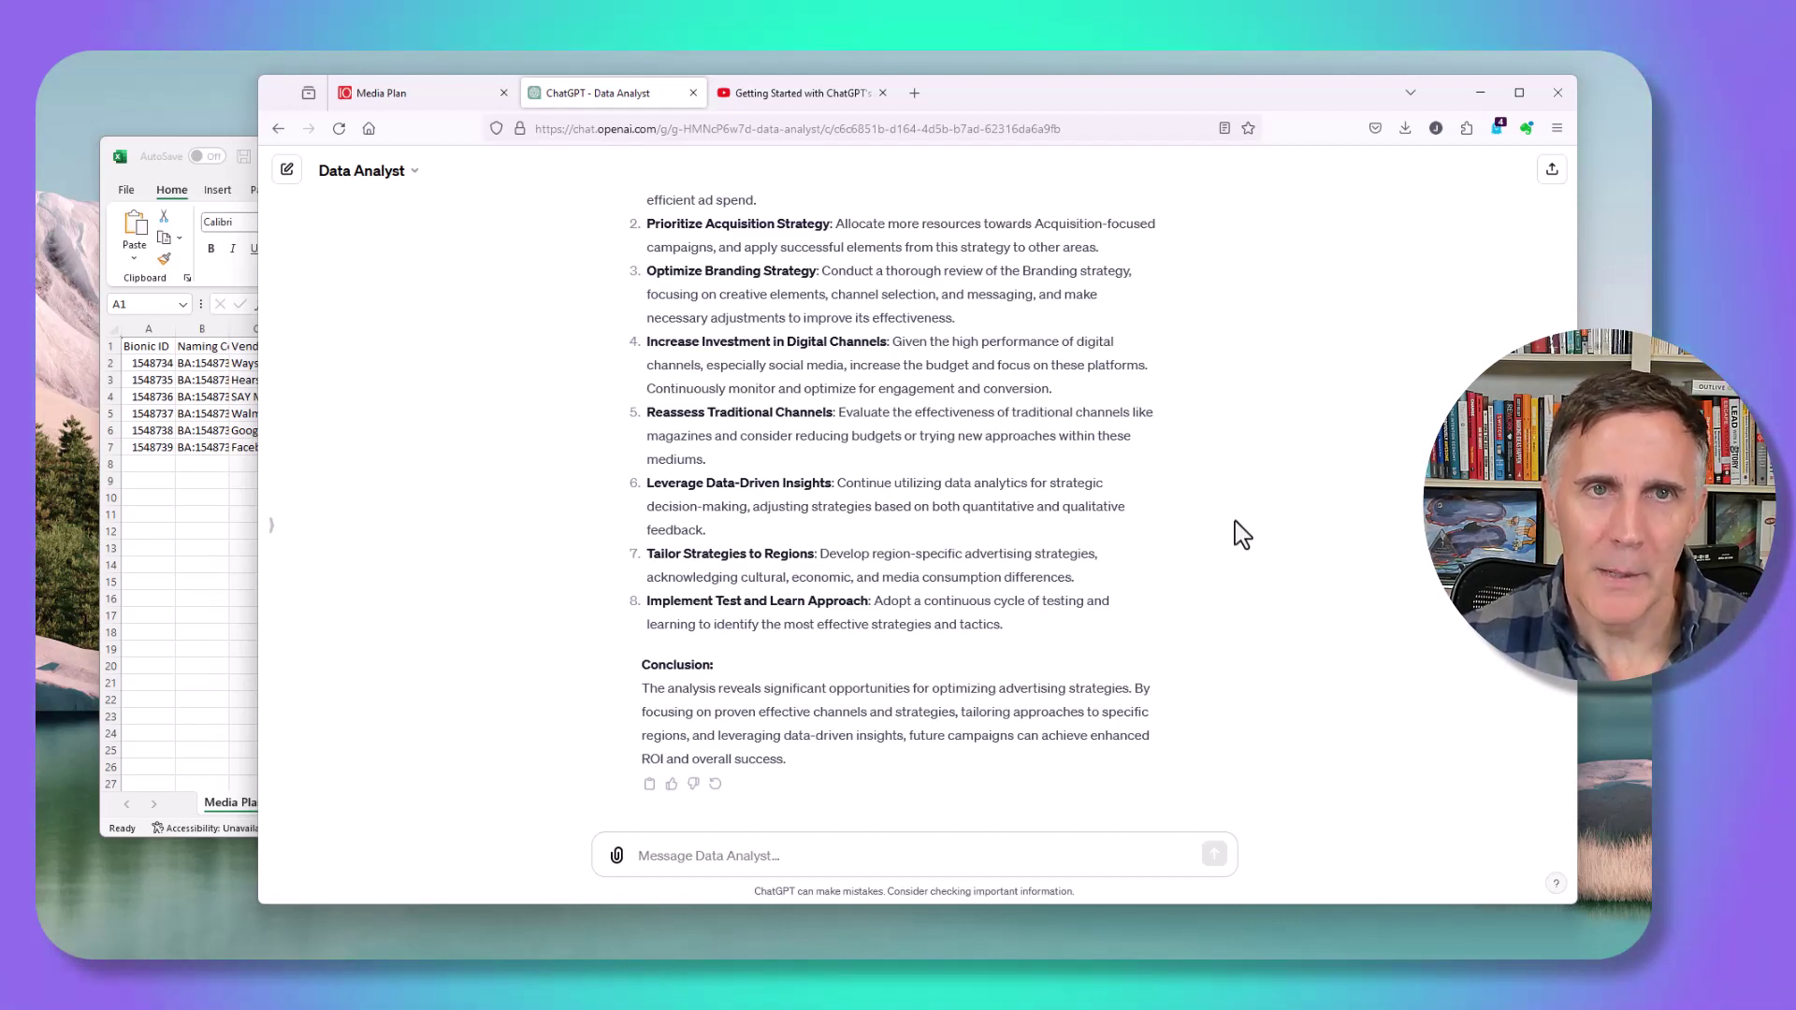
Step: Switch to the Bionic media plan and the Excel media plan data sample to look over the source data
left_click(398, 96)
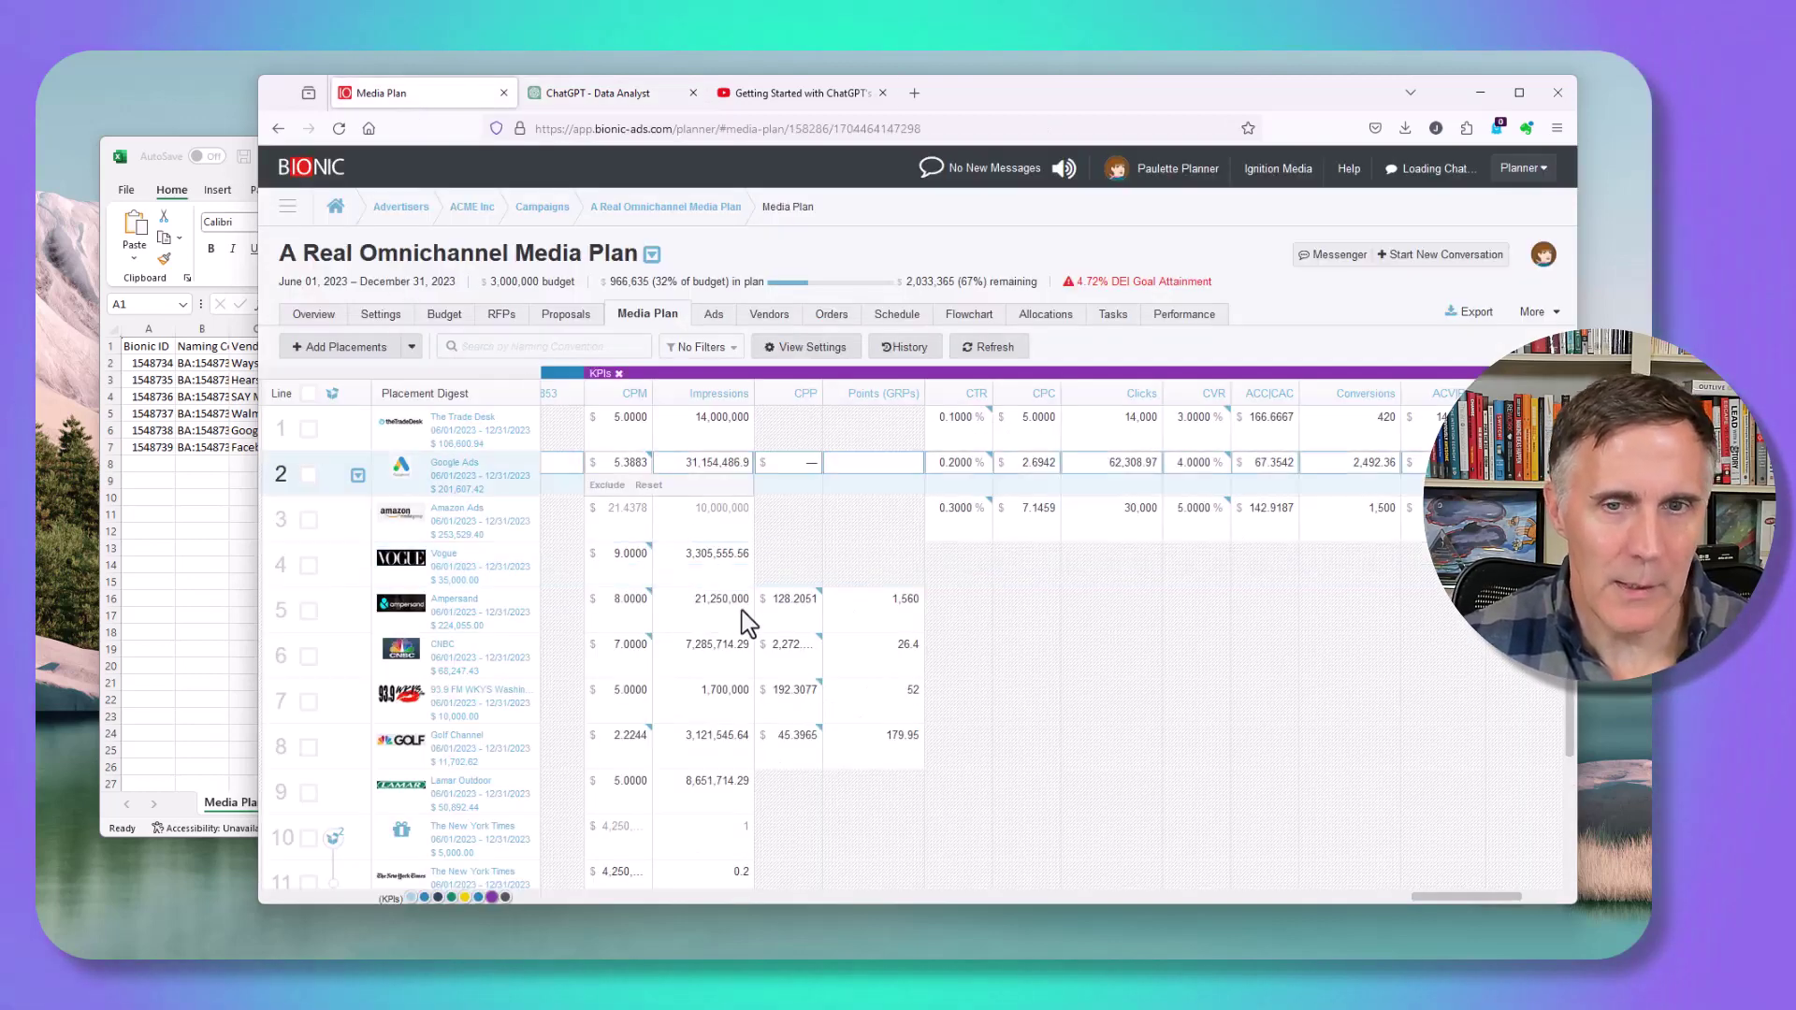
left_click(1093, 699)
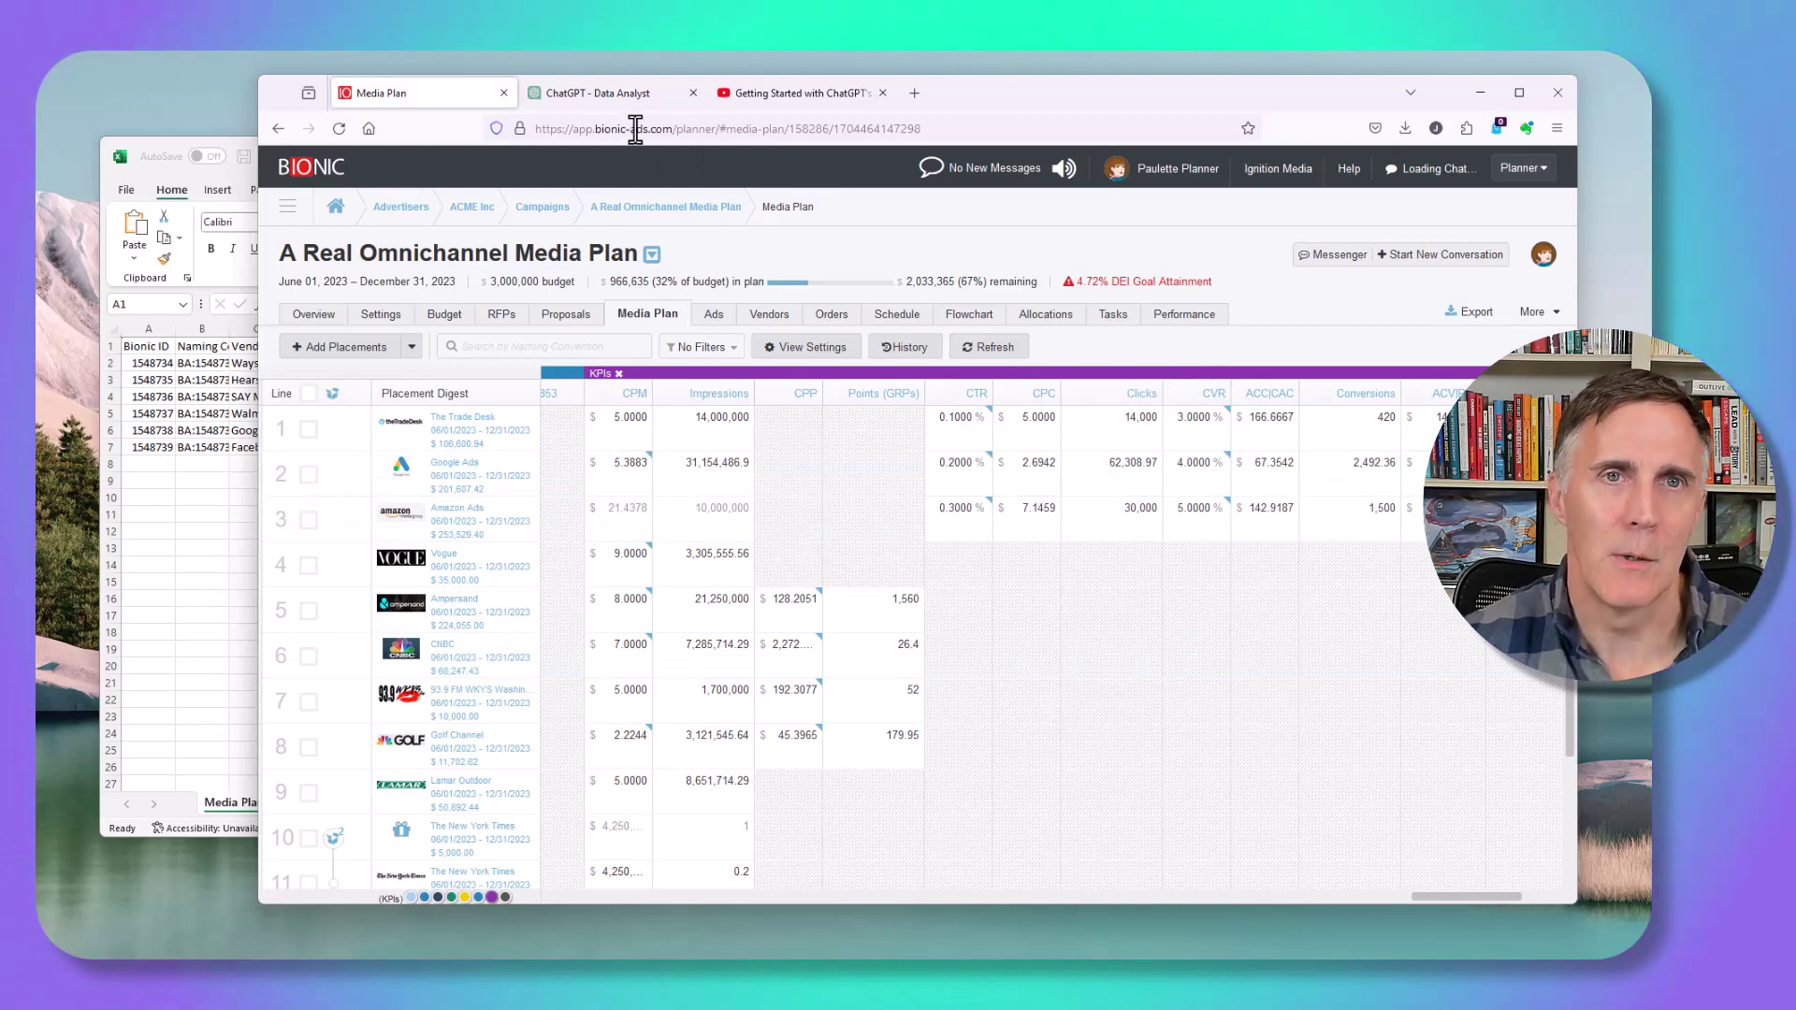
left_click(163, 607)
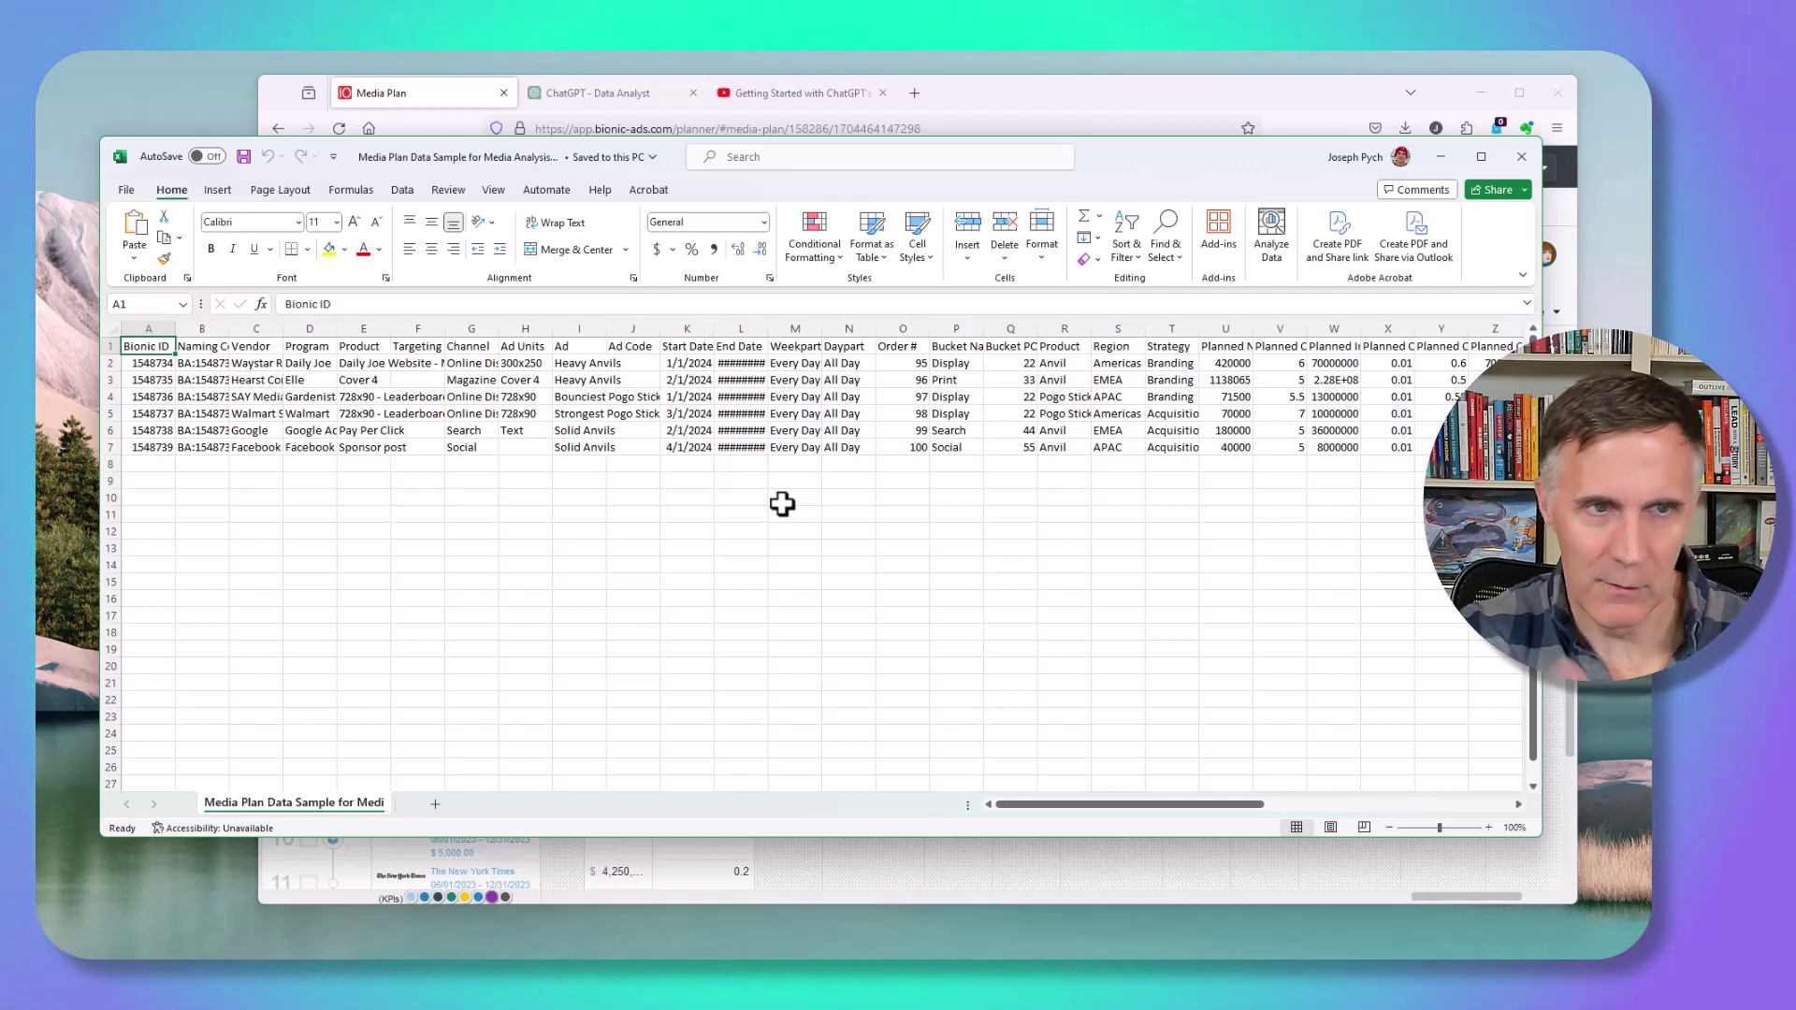
Step: Return to the ChatGPT Data Analyst conversation and look back over the channel performance charts and the closing client summary
left_click(642, 98)
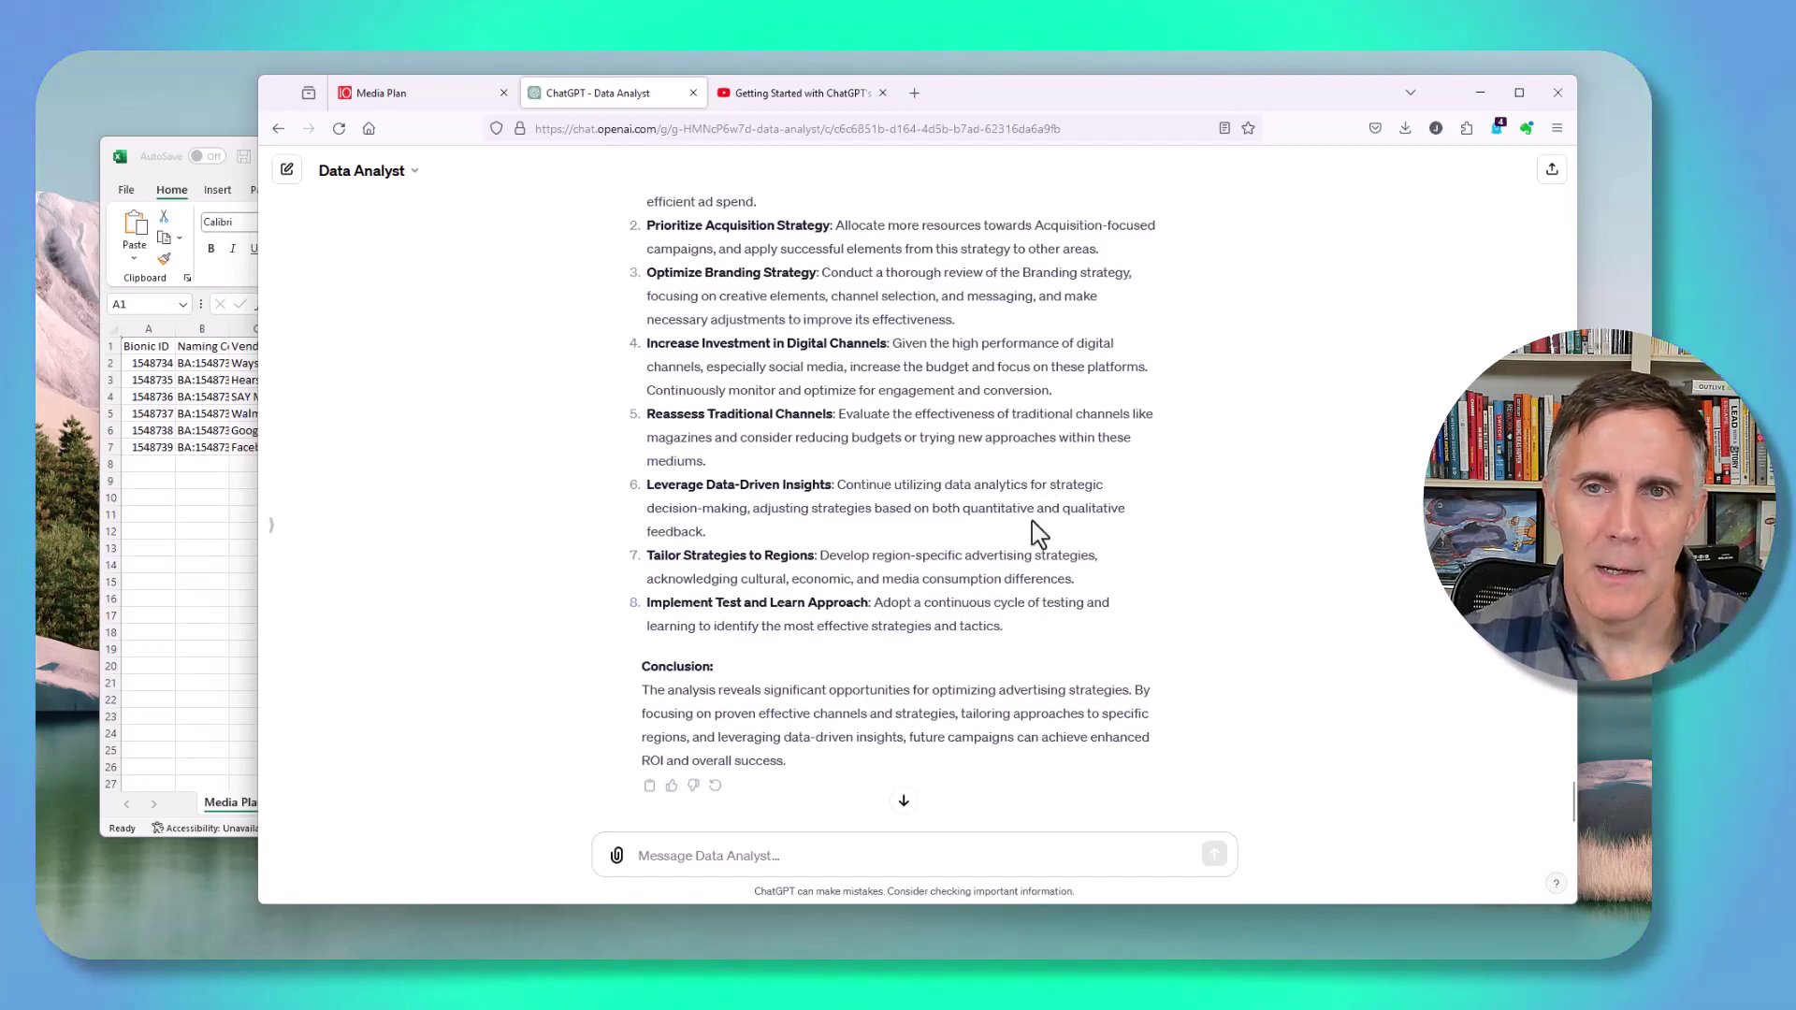
scroll(1192, 525, "up", 15)
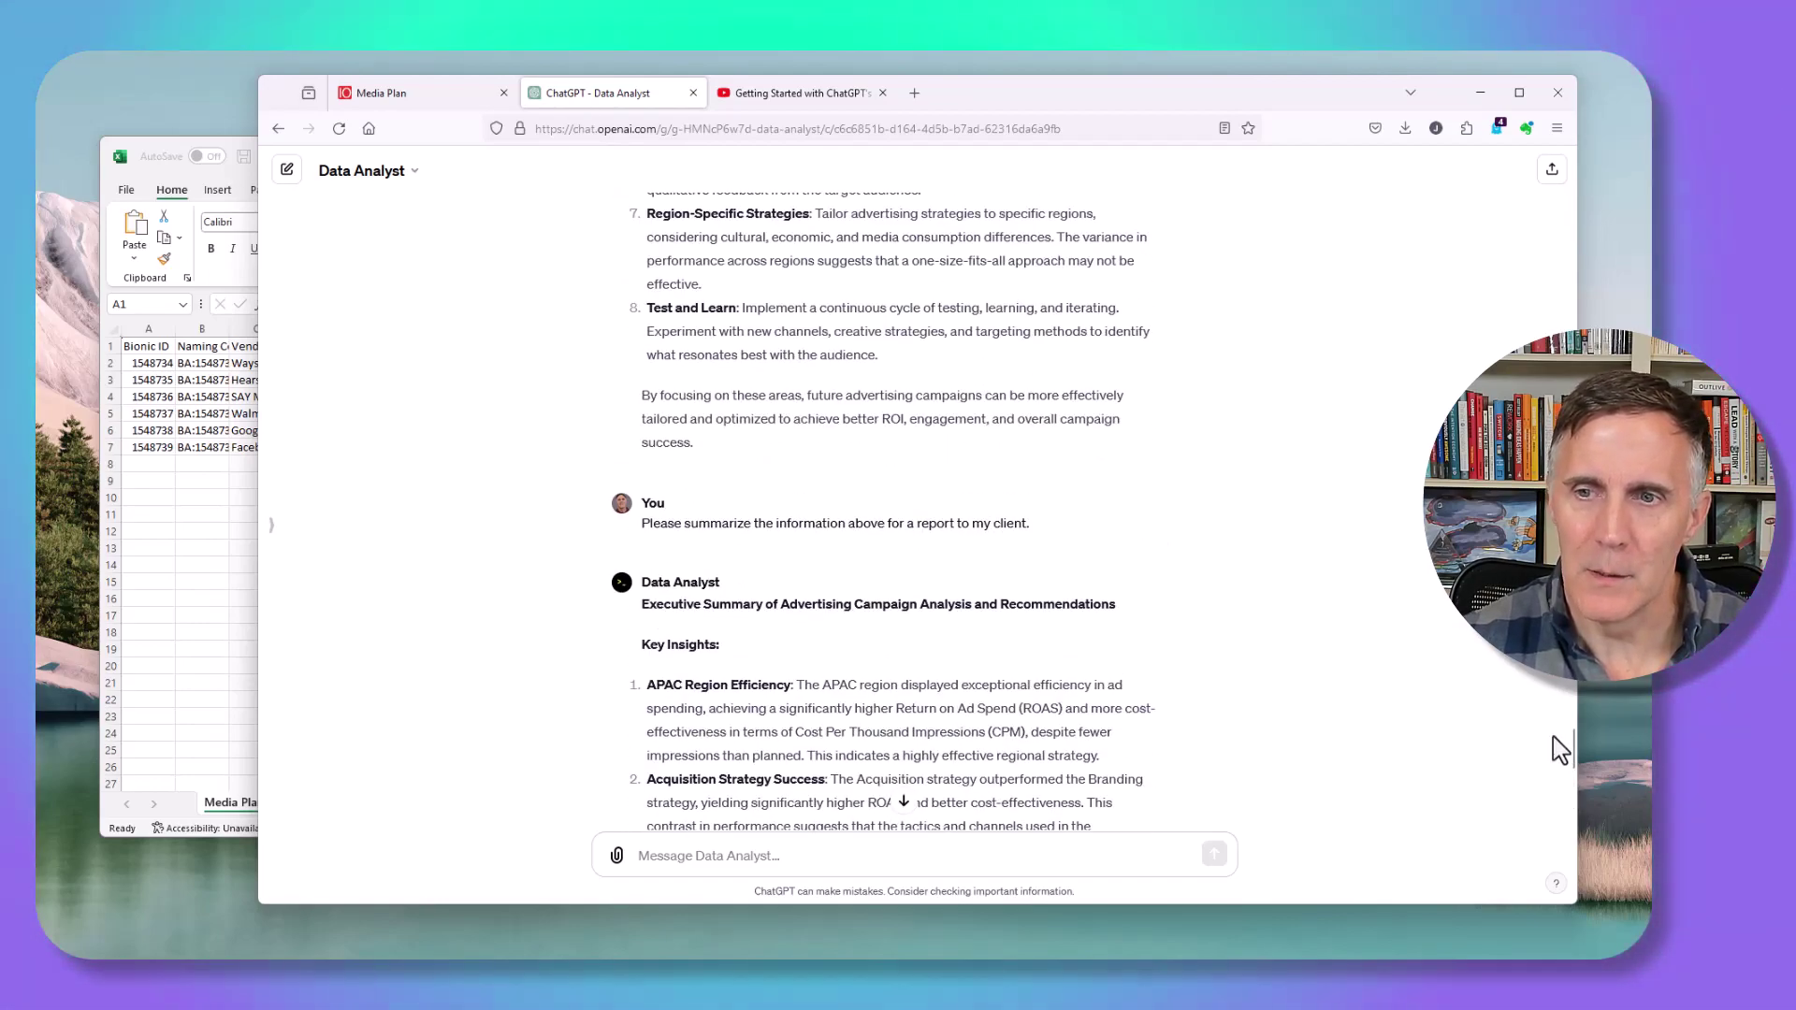
scroll(1573, 739, "up", 10)
scroll(903, 510, "down", 15)
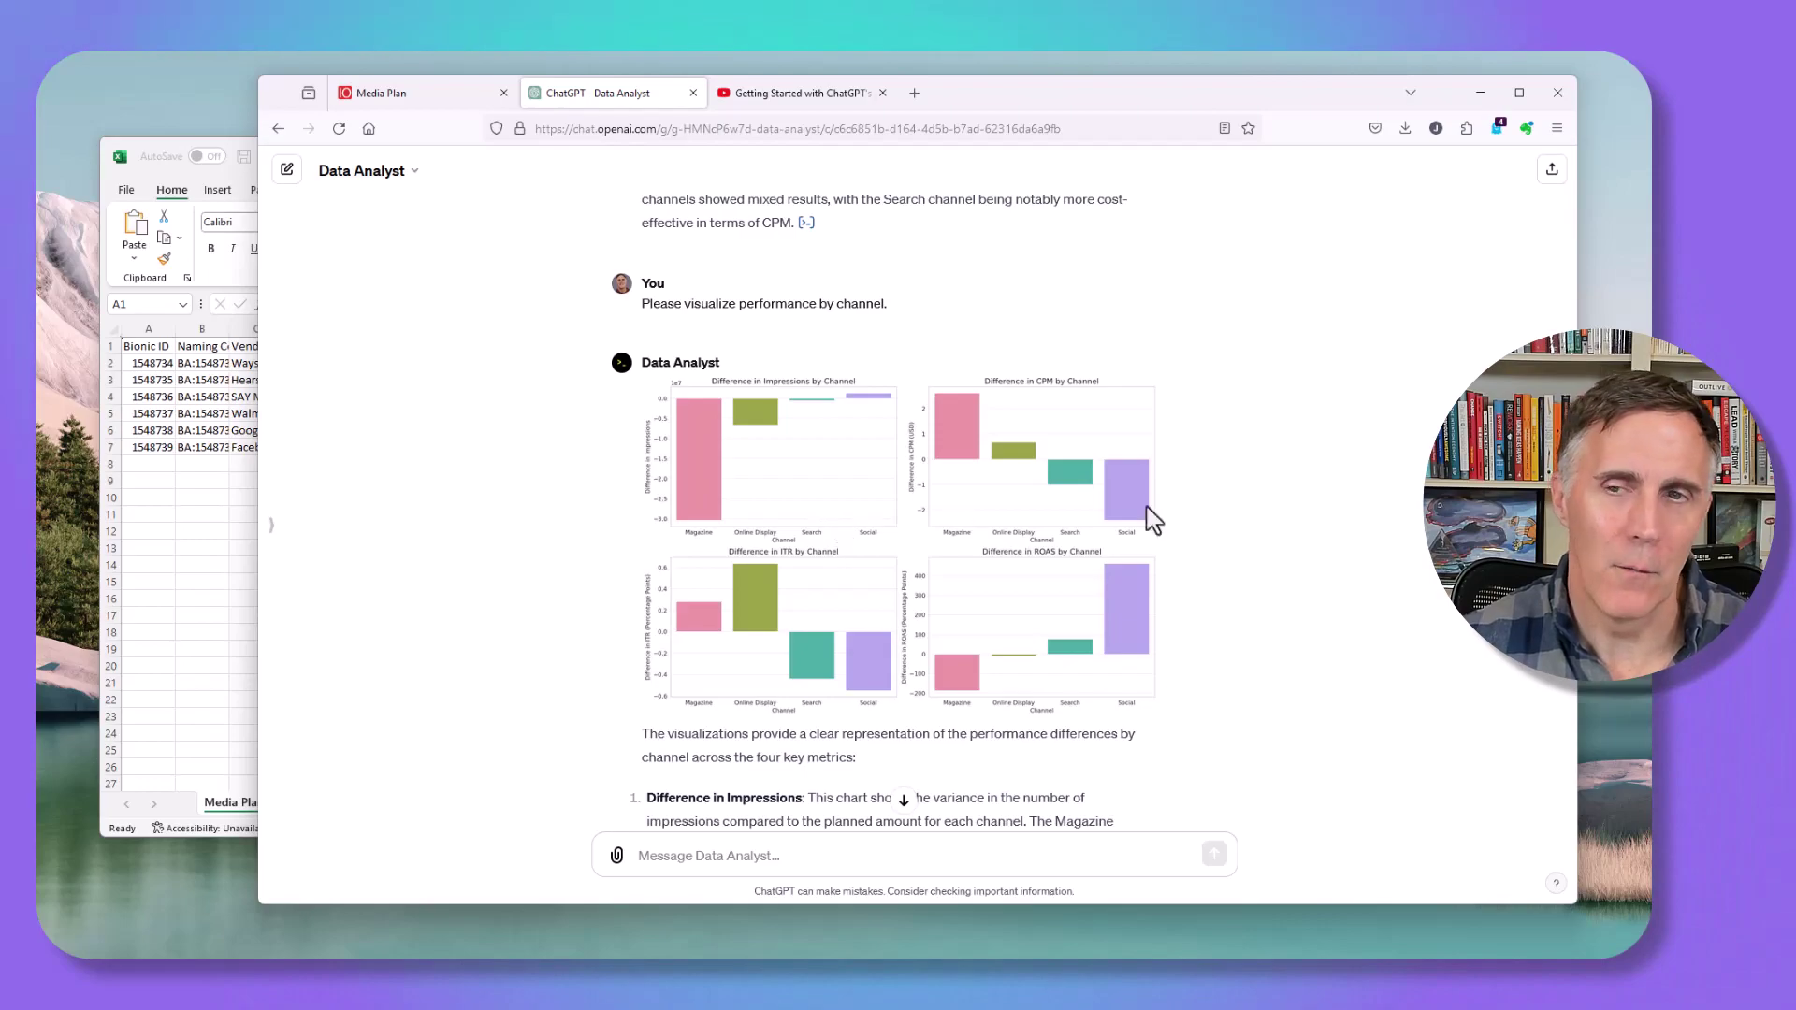
left_click_drag(1572, 599, 1564, 822)
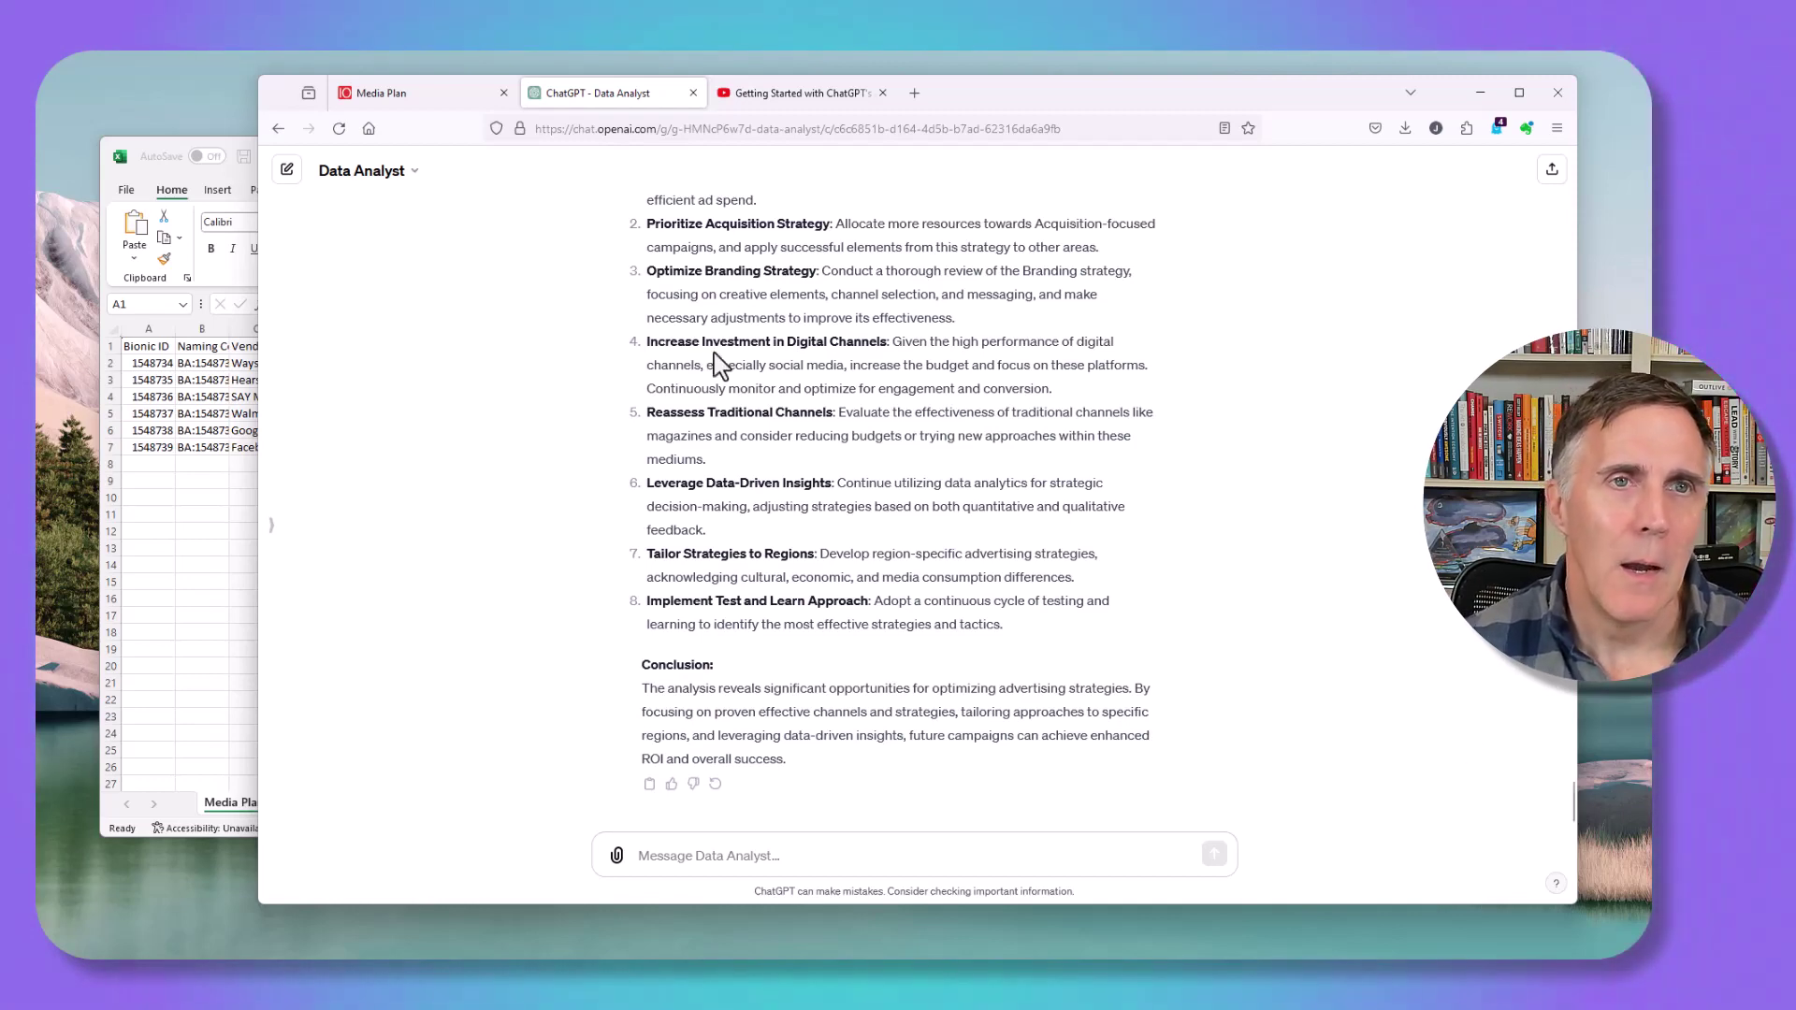
Step: In the Bionic media plan, set up an export of the CSV data file "Data for AI Analysis"
left_click(417, 90)
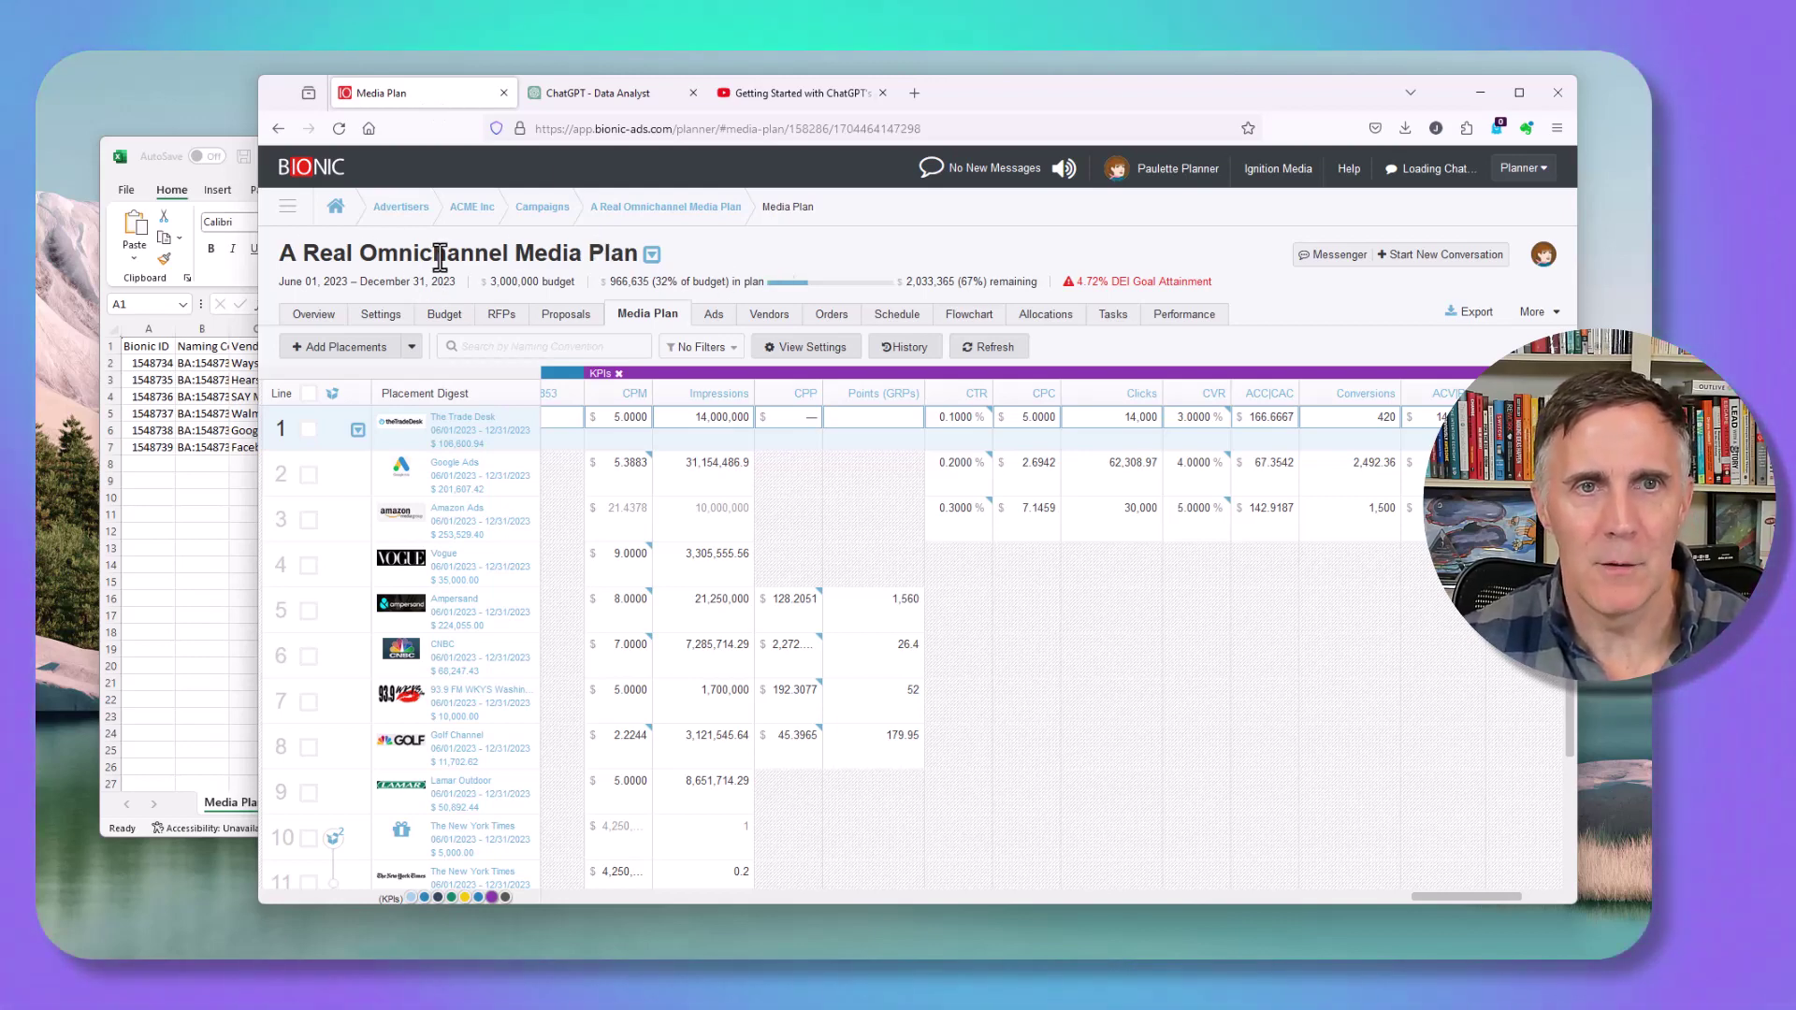
left_click(1471, 312)
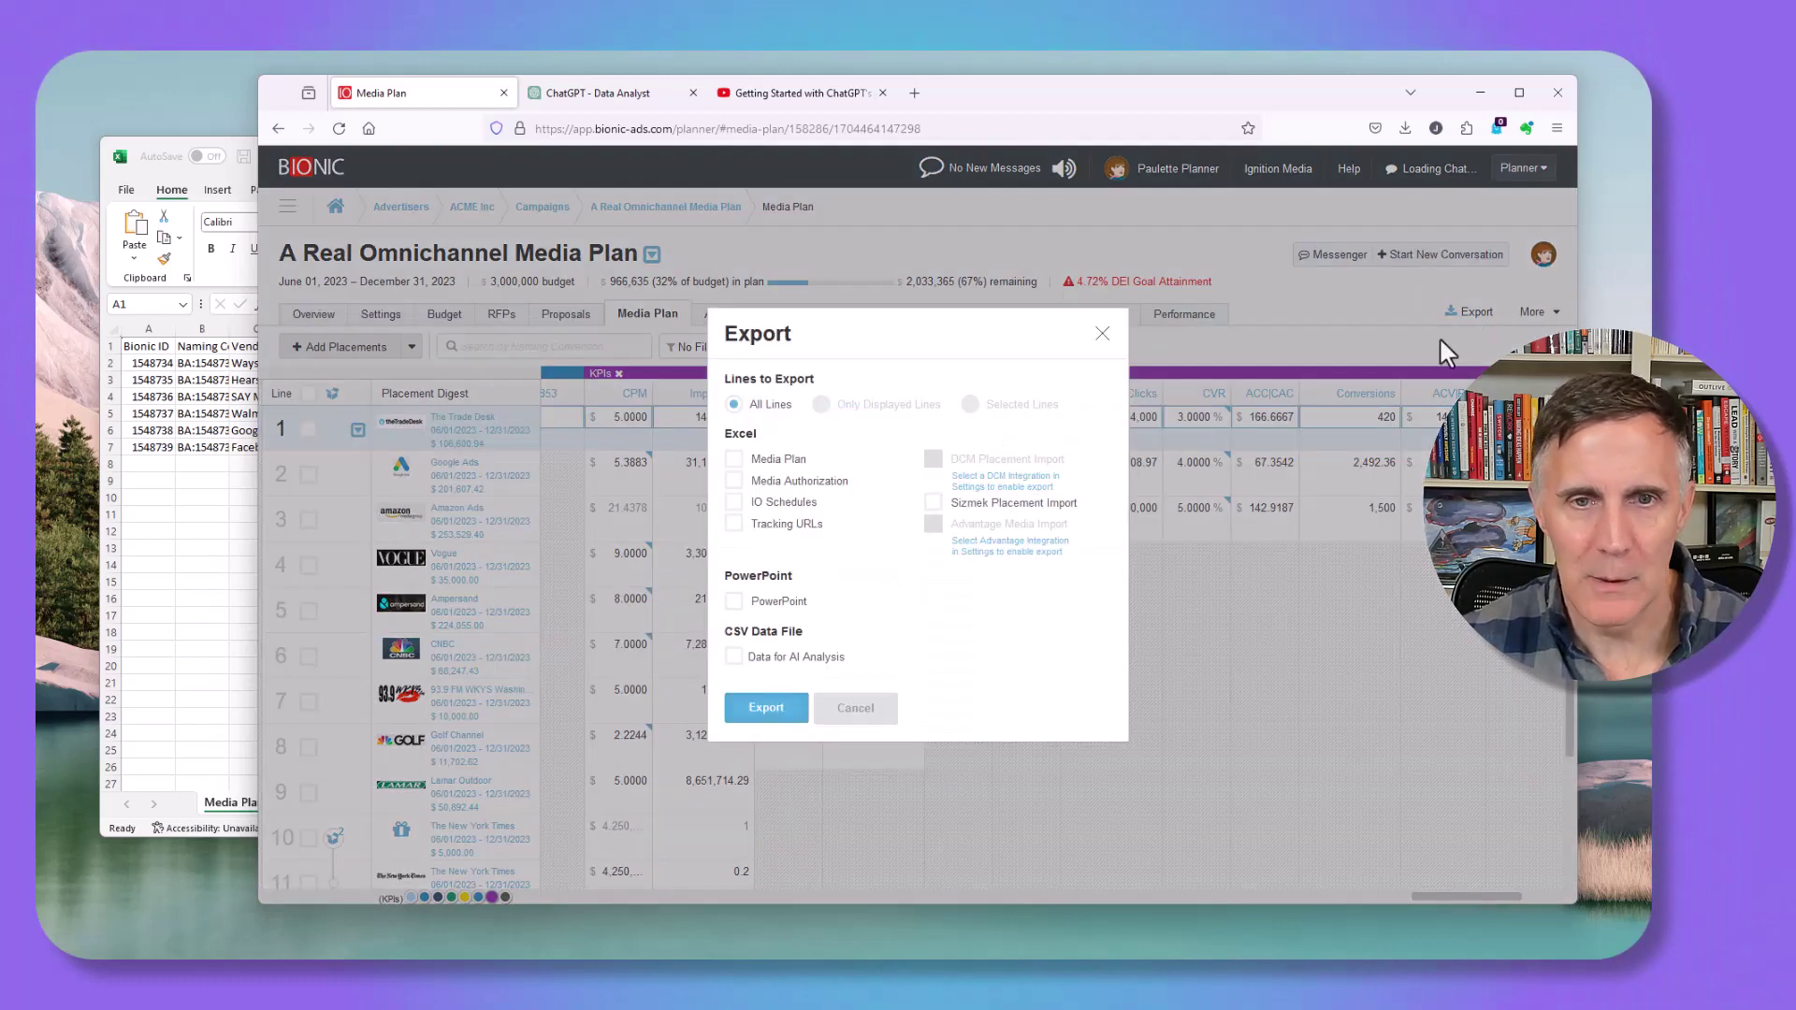
left_click(734, 656)
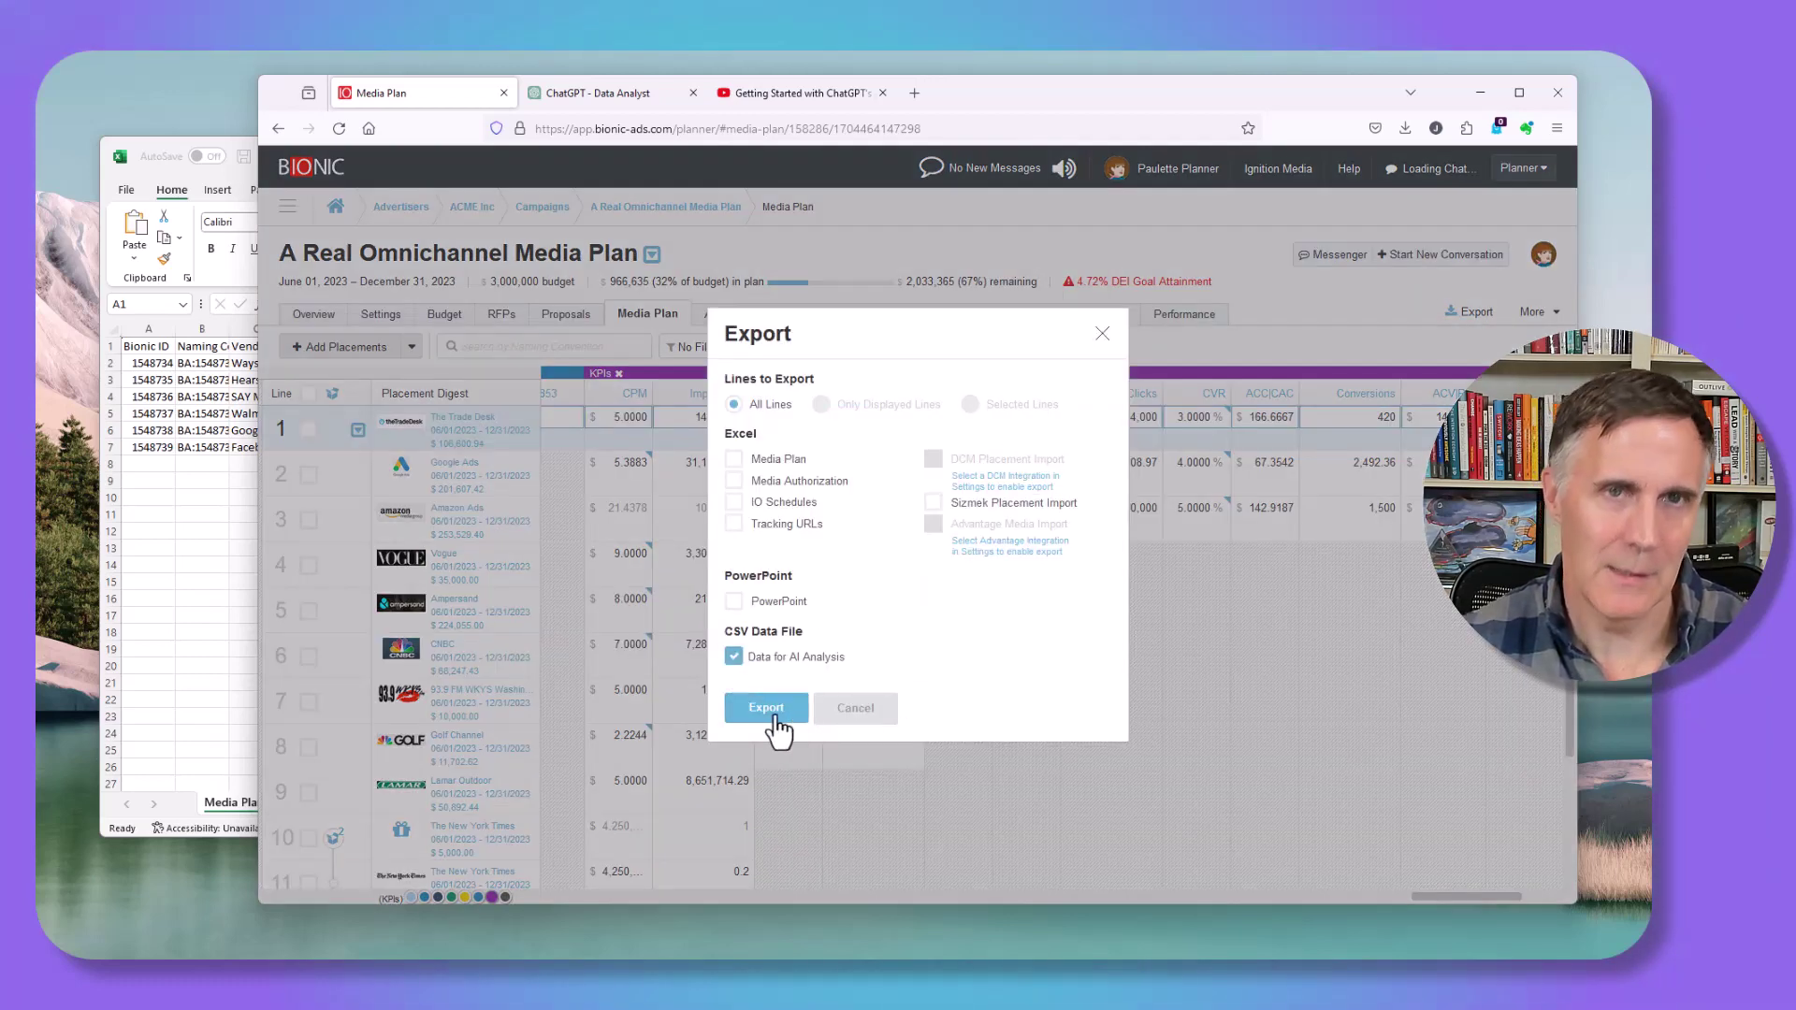